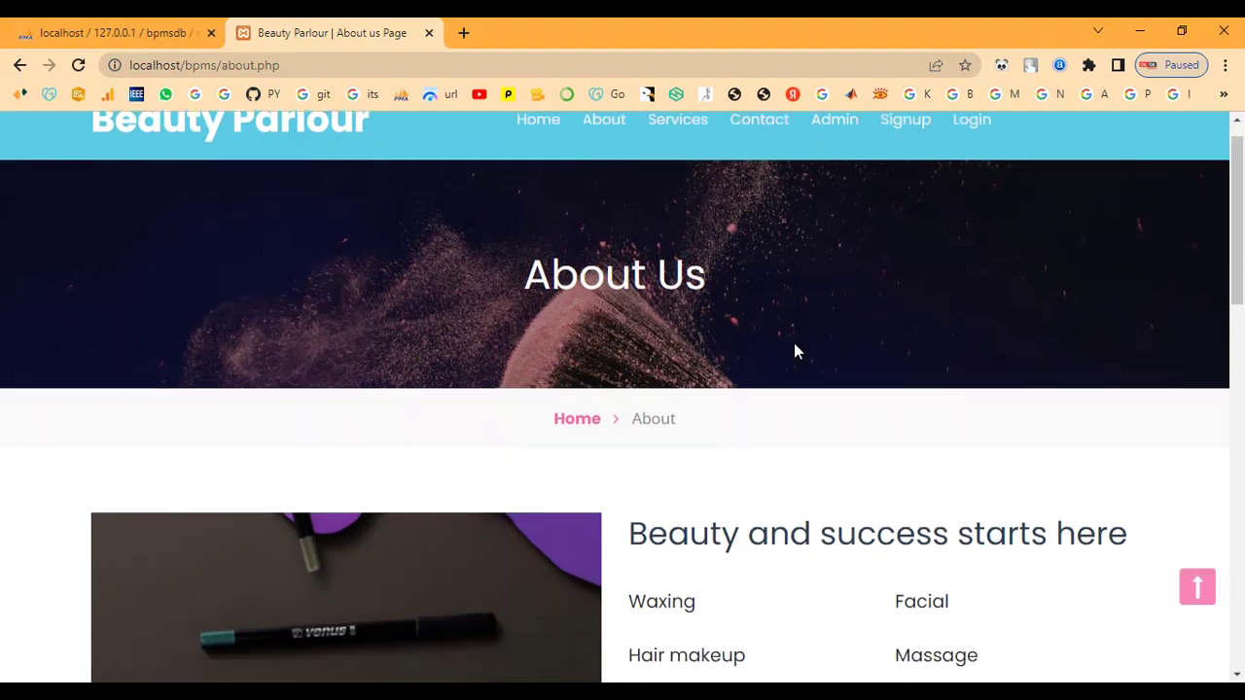
# Look through the Services page's cards of parlour services and their costs
pyautogui.scroll(-7, 793, 351)
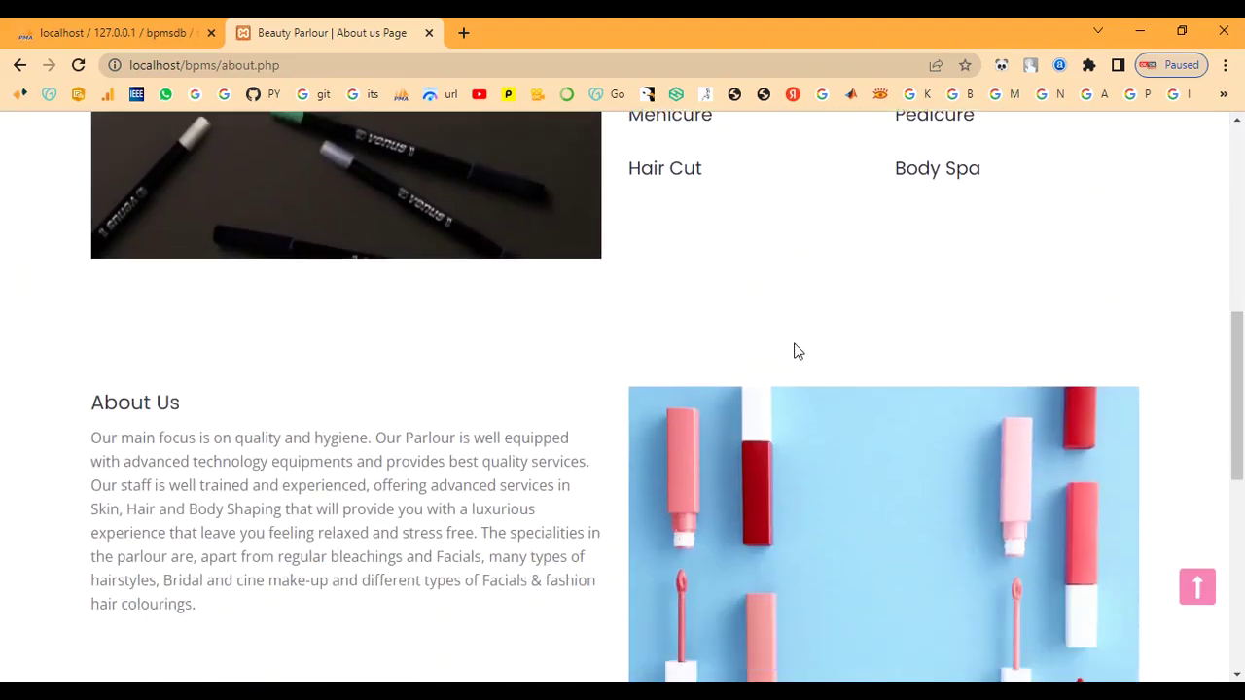
pyautogui.scroll(-2, 794, 350)
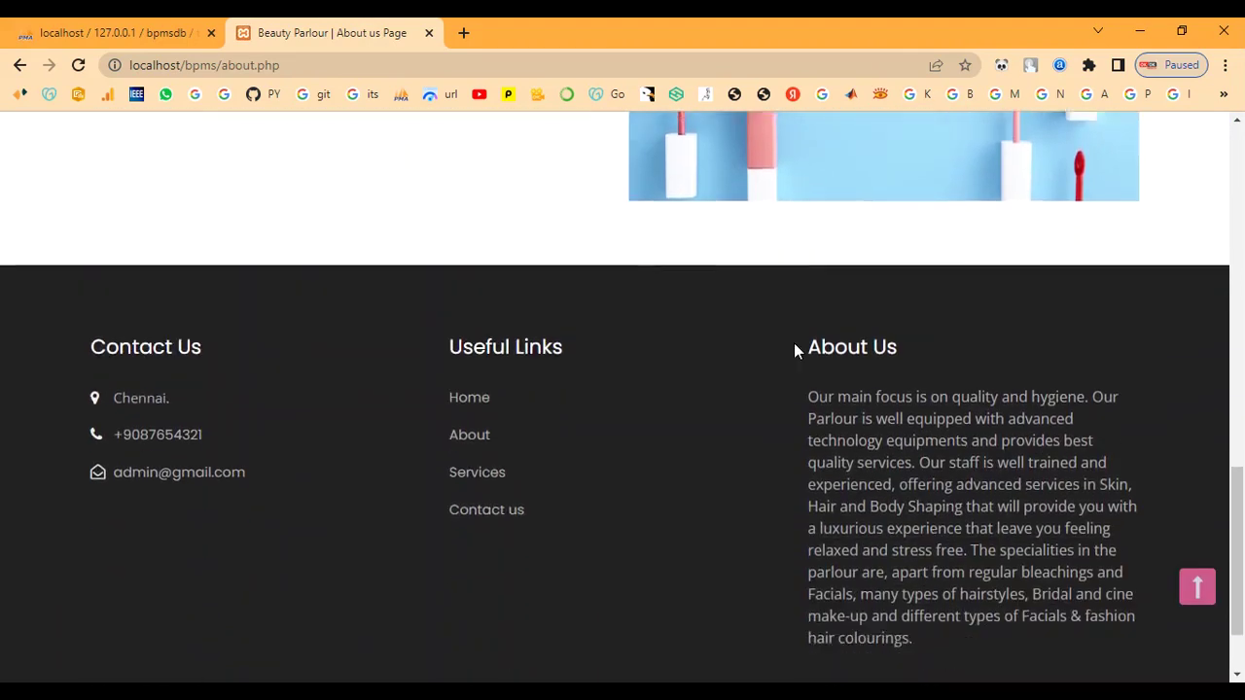
pyautogui.scroll(13, 795, 350)
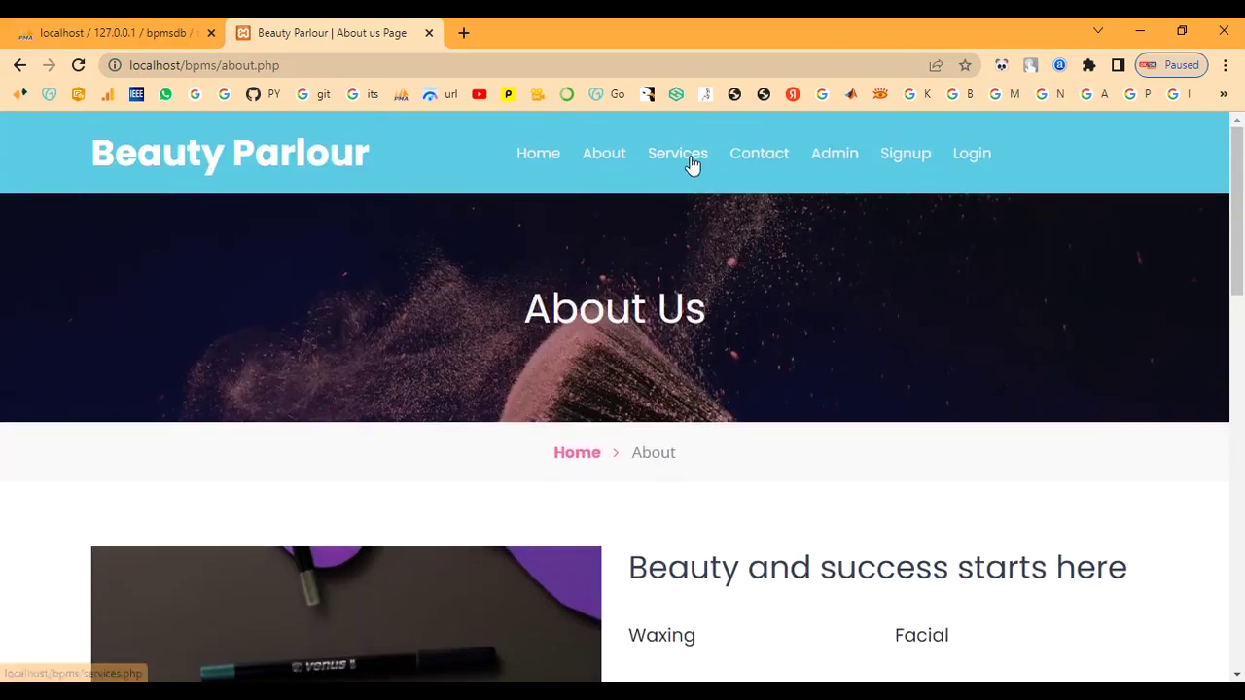
pyautogui.click(686, 157)
pyautogui.scroll(-4, 842, 340)
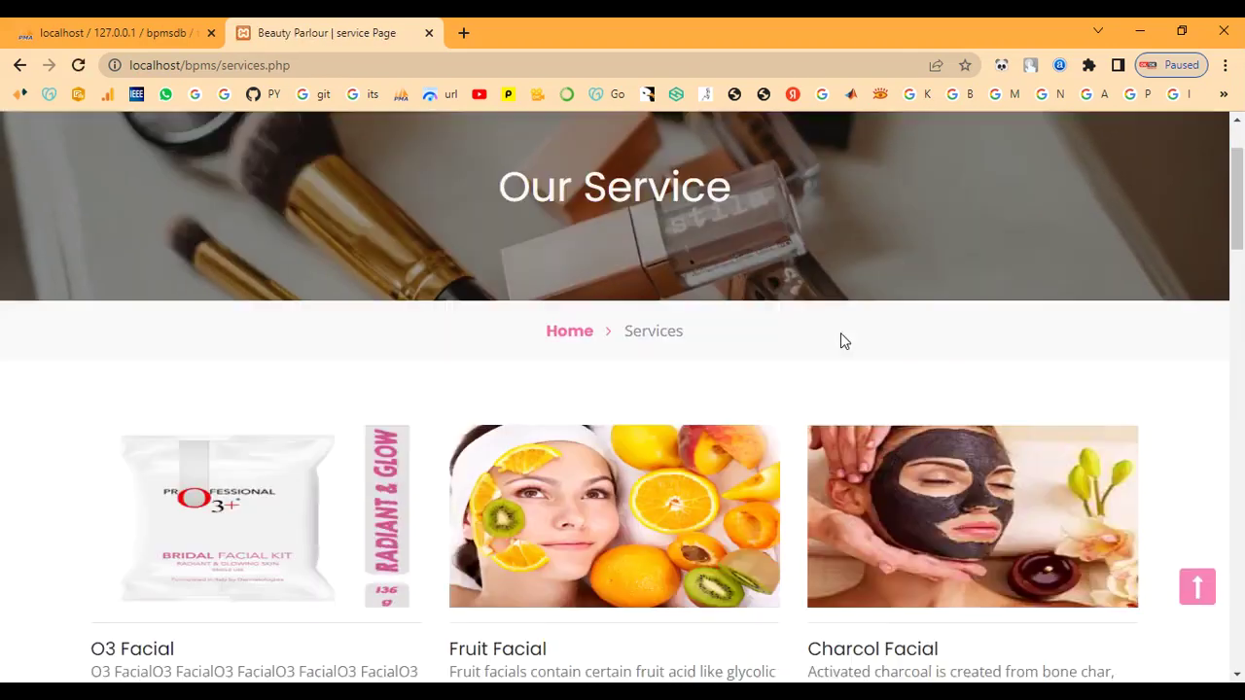
pyautogui.scroll(-4, 841, 334)
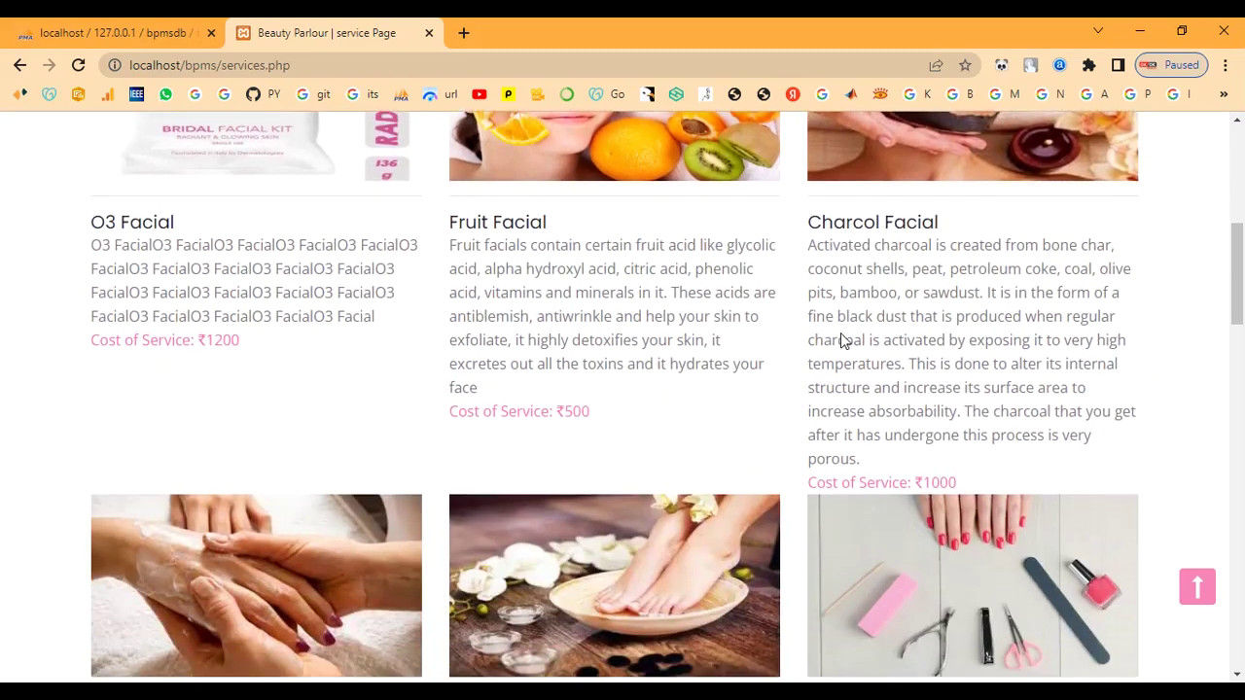
pyautogui.scroll(-5, 842, 339)
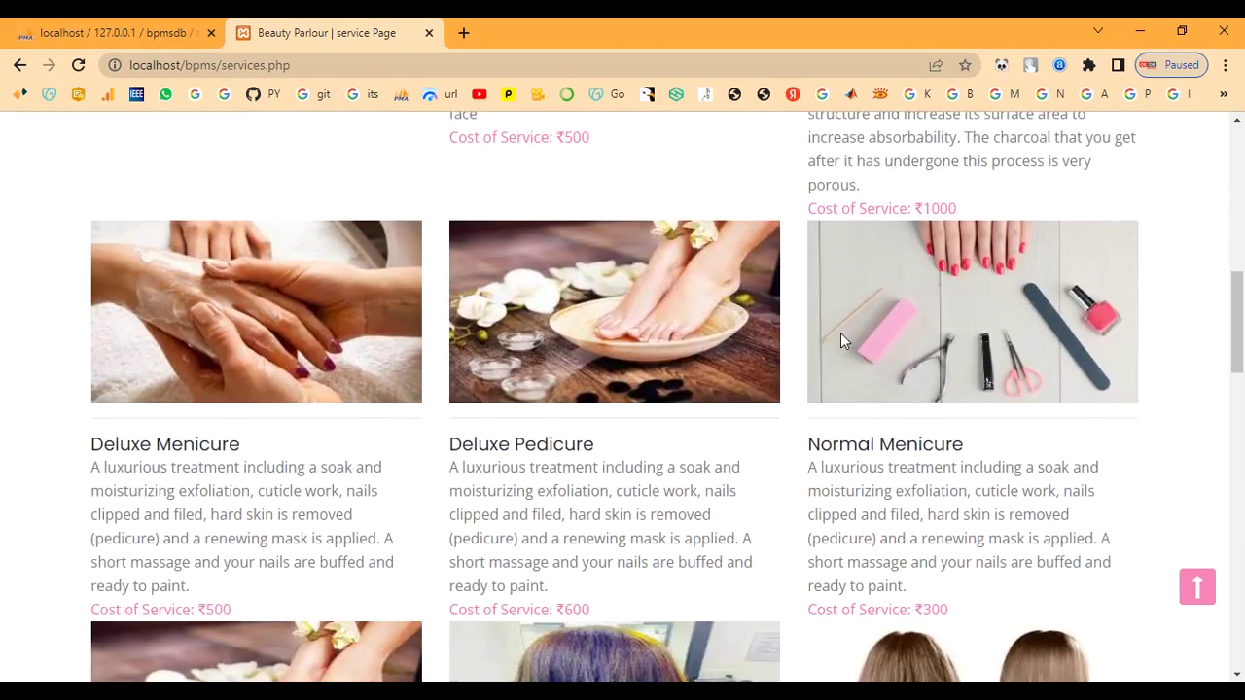
pyautogui.scroll(-5, 843, 340)
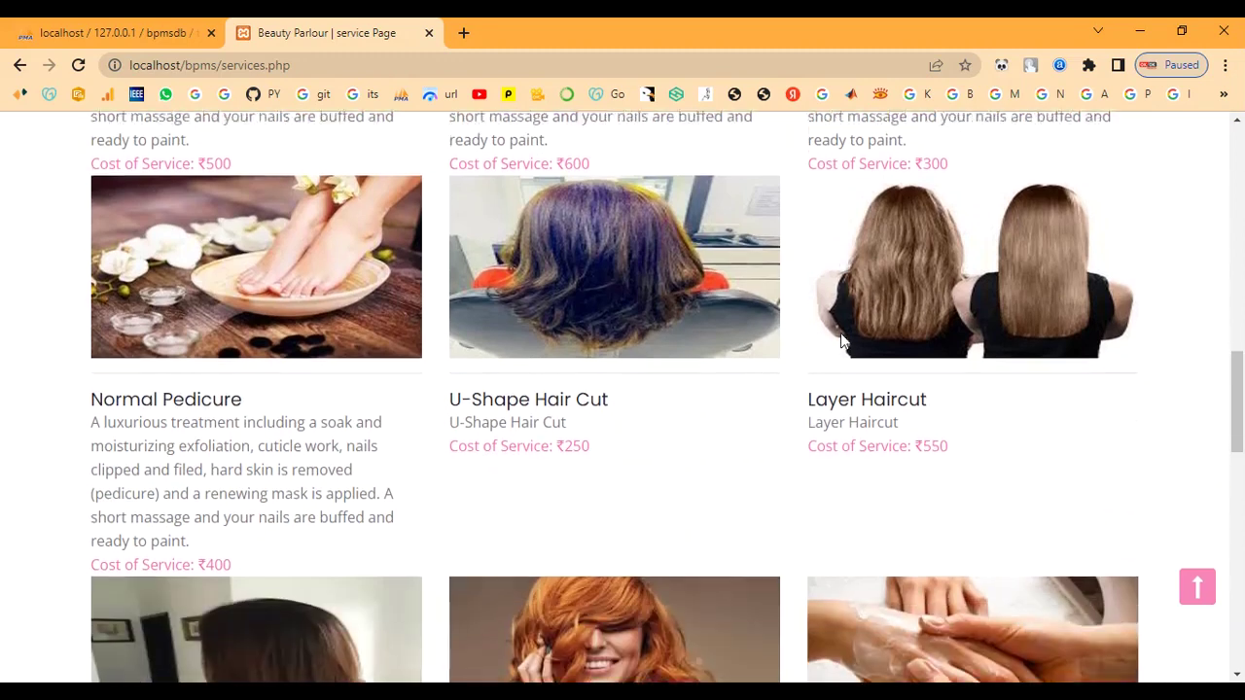
pyautogui.scroll(-4, 841, 336)
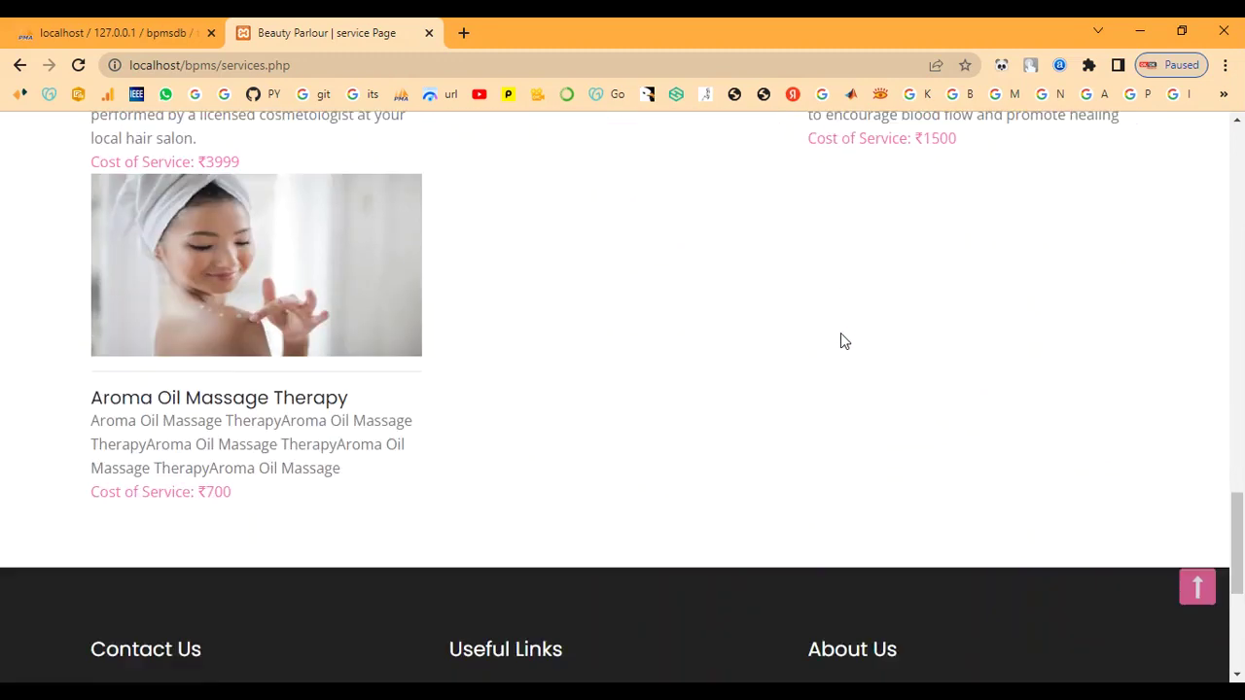
pyautogui.scroll(3, 841, 335)
pyautogui.scroll(6, 842, 339)
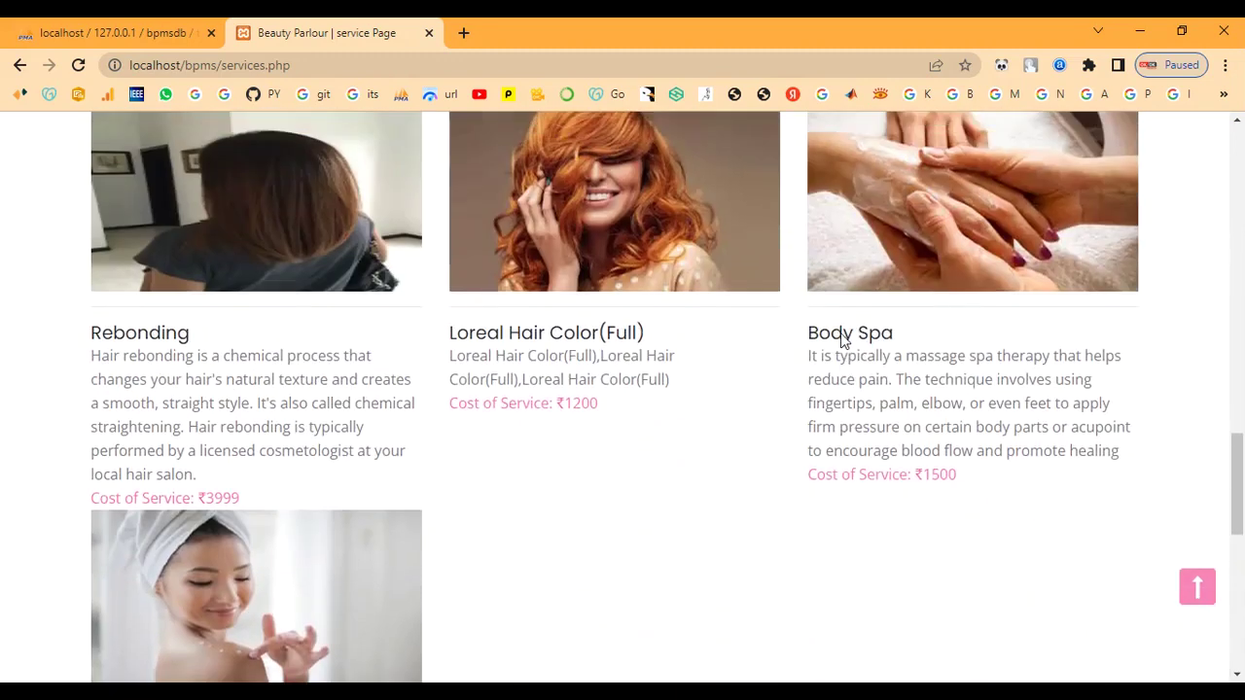
pyautogui.scroll(5, 840, 332)
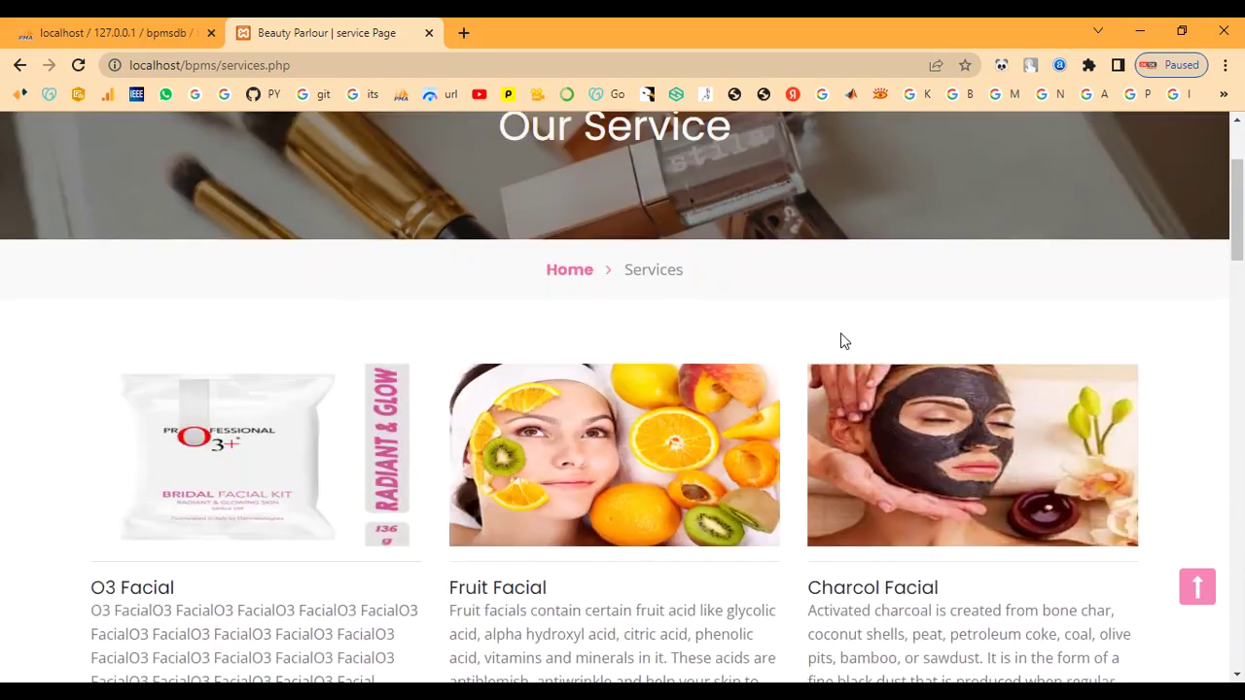
# Go to the Contact Us page and look over its enquiry form and footer details
pyautogui.click(755, 153)
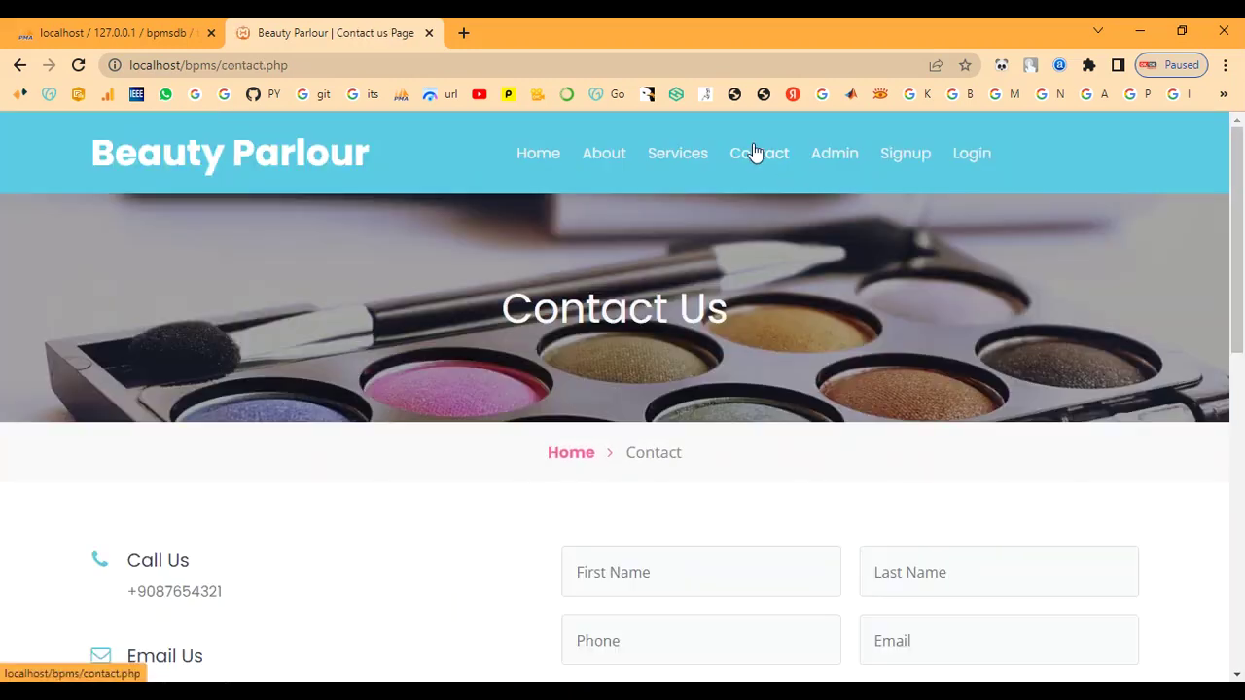
pyautogui.scroll(-3, 775, 378)
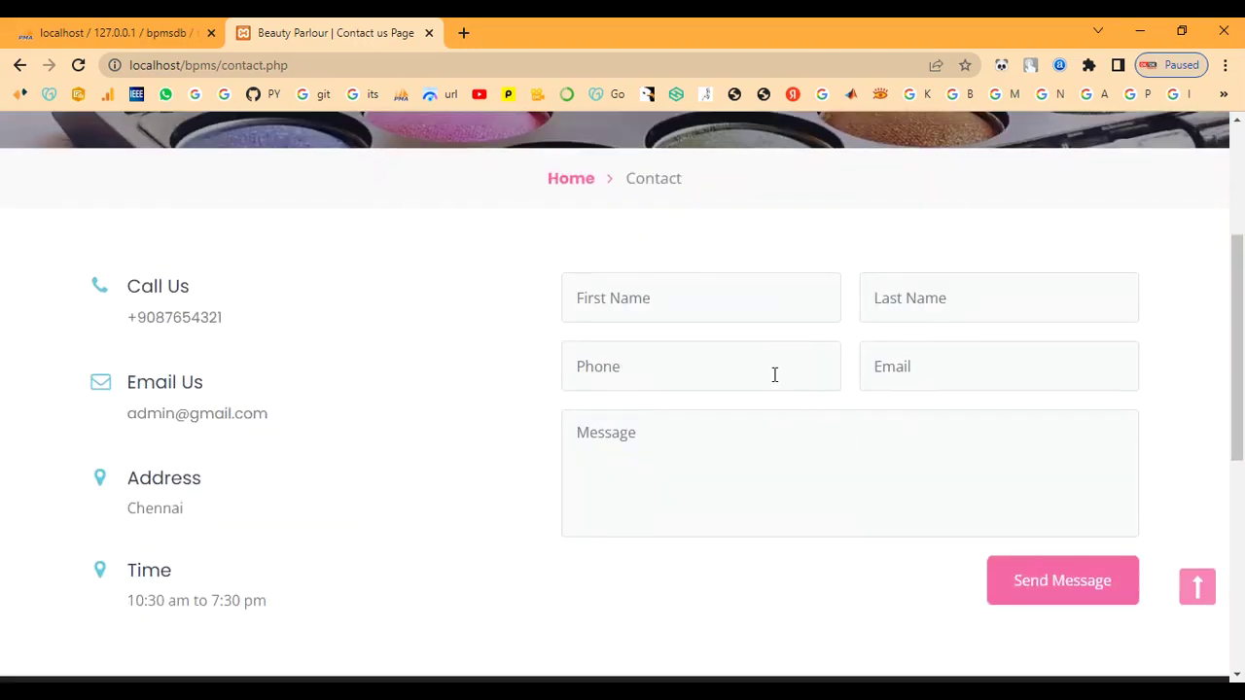
pyautogui.scroll(-5, 775, 374)
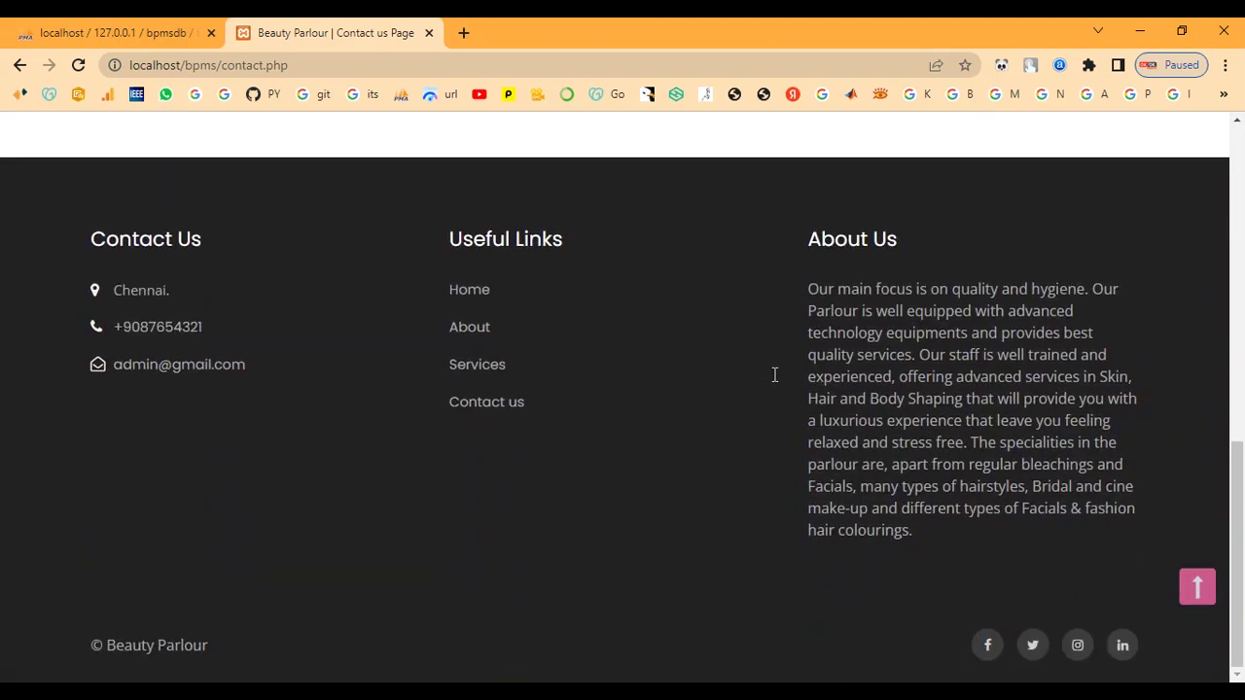
pyautogui.scroll(8, 775, 375)
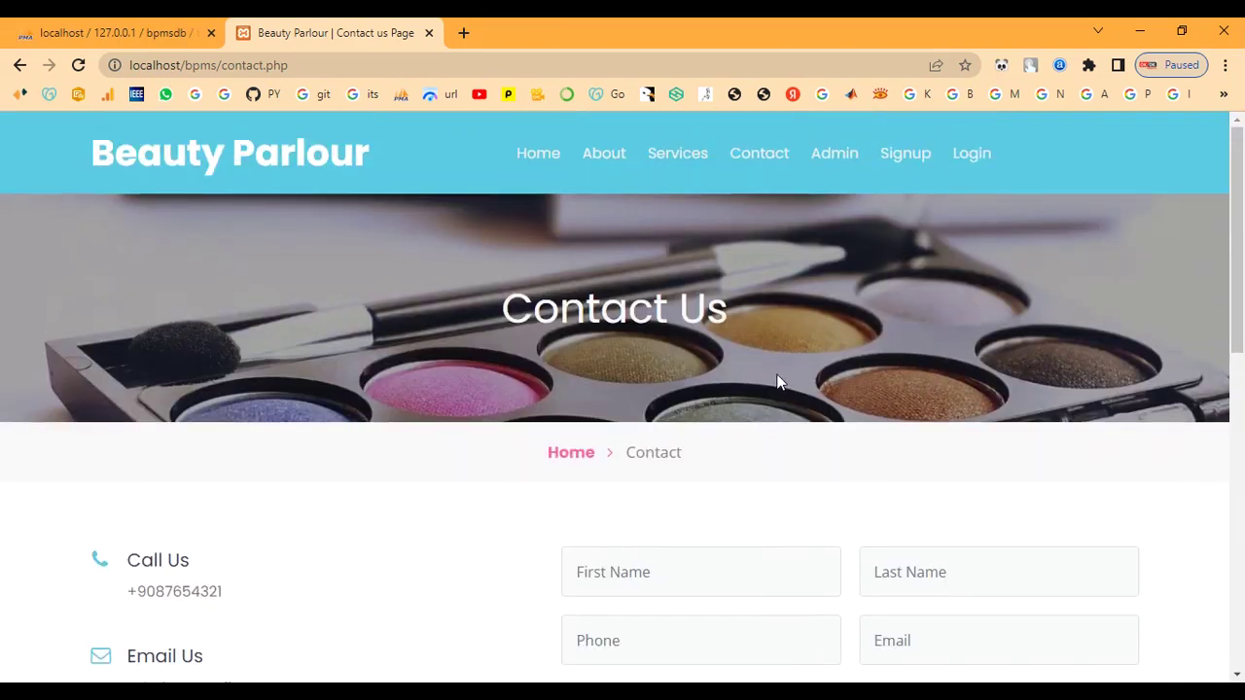
# Sign in to the admin panel with the admin username and password
pyautogui.click(836, 158)
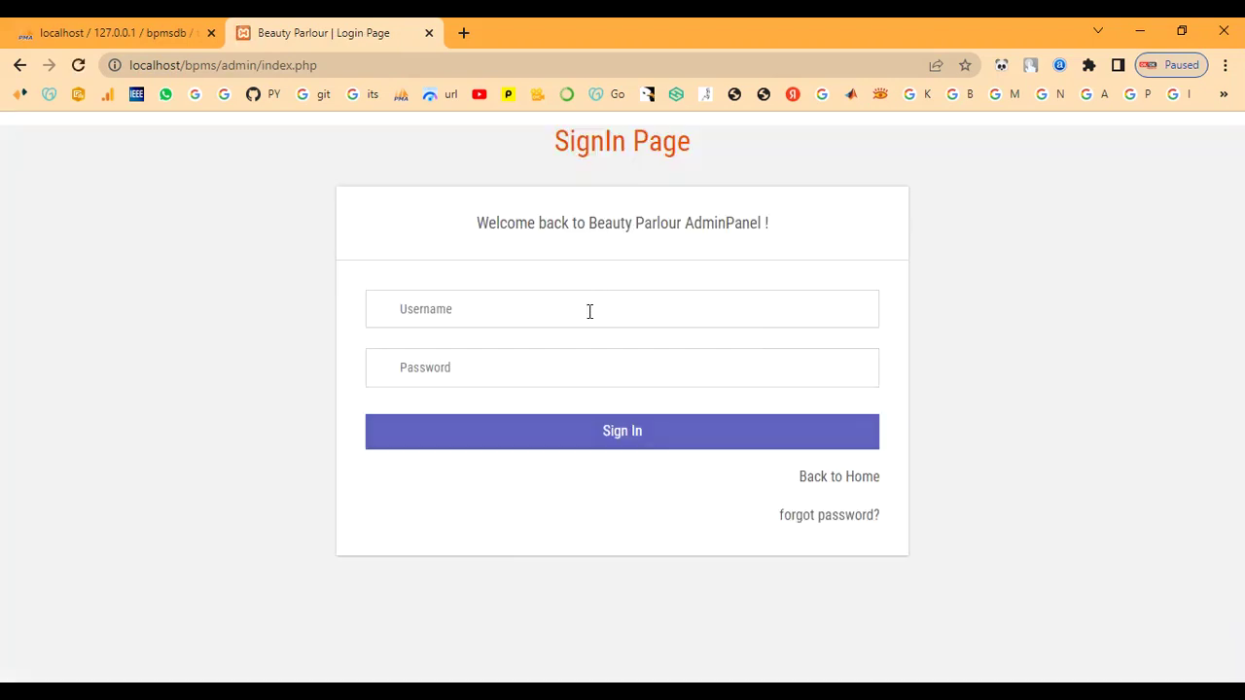
pyautogui.write('a')
pyautogui.write('T')
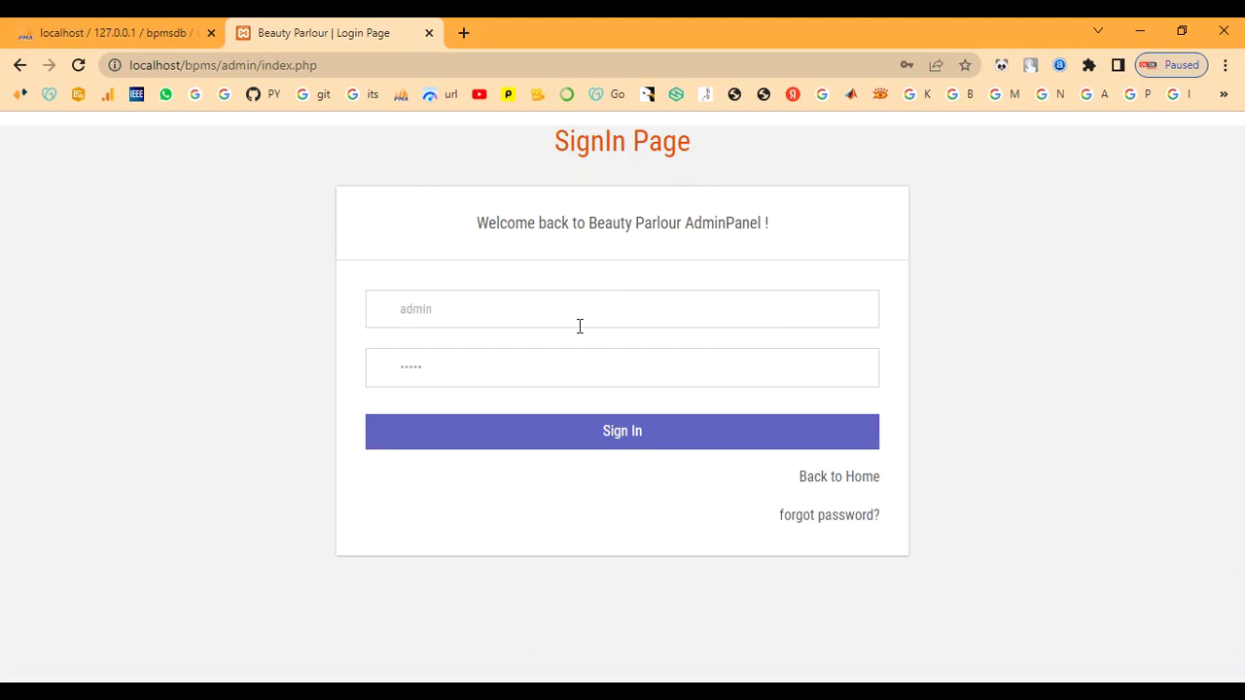
pyautogui.click(547, 431)
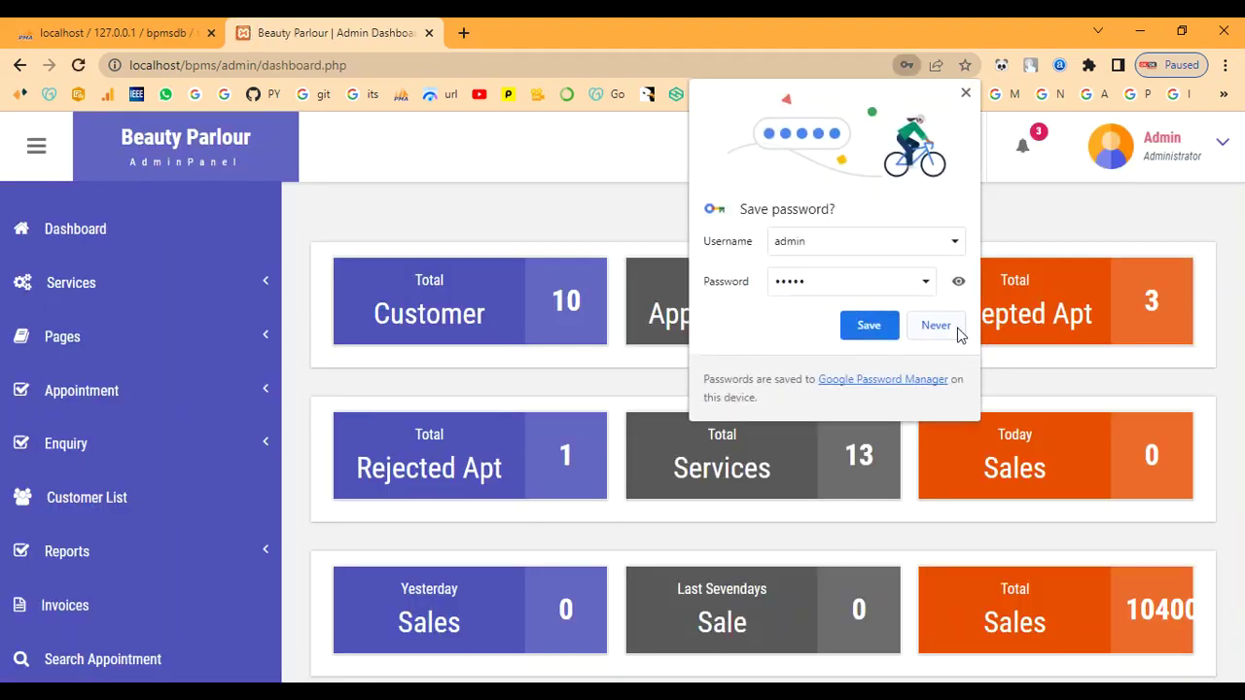
# Decline saving the password, review the 13 services in Manage Services, then bring up Add Services
pyautogui.click(941, 323)
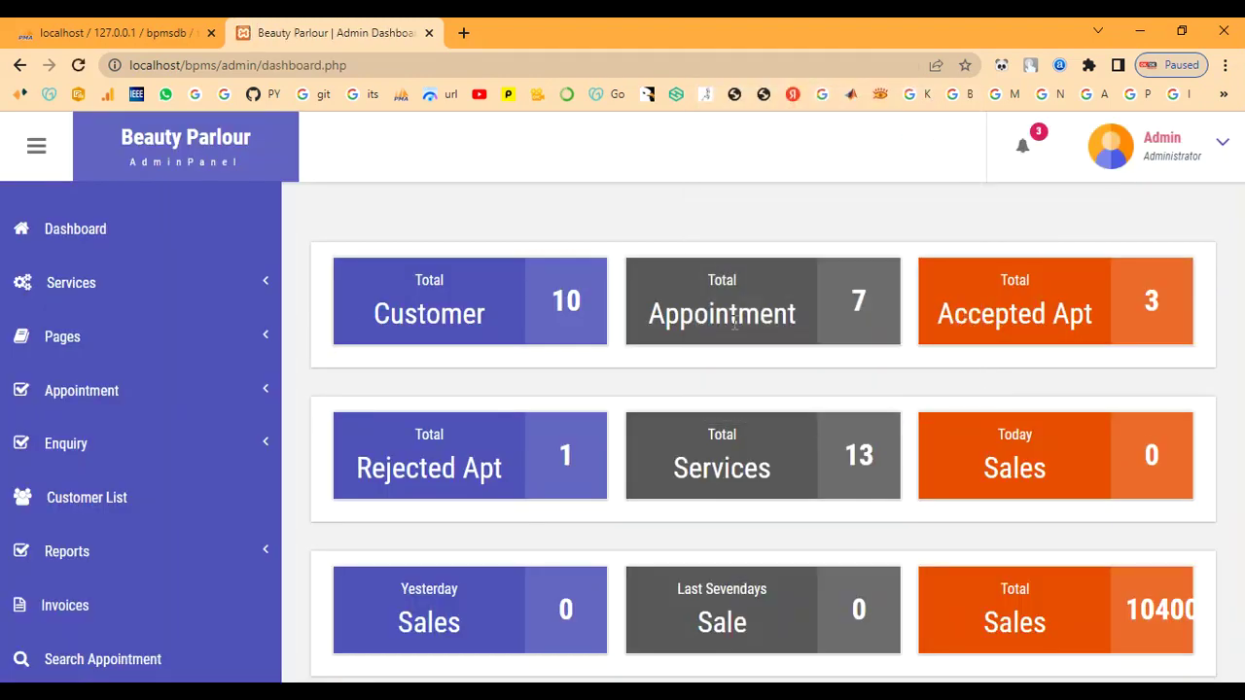
pyautogui.click(107, 290)
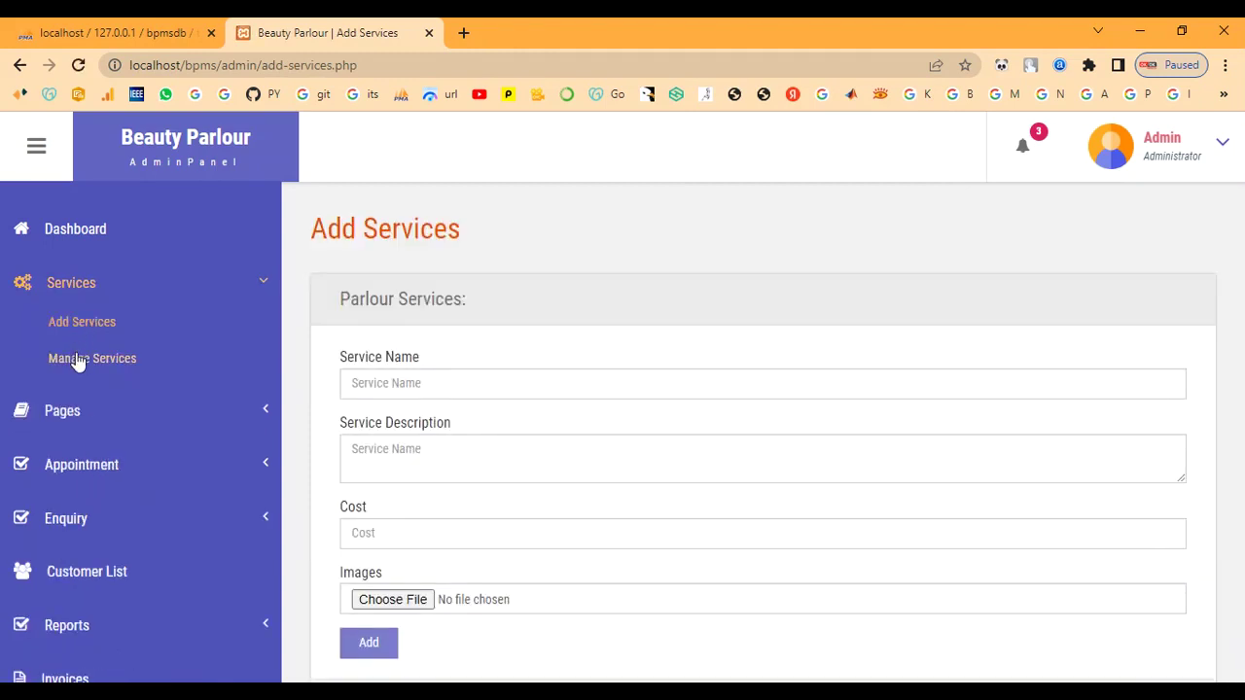
pyautogui.click(78, 358)
pyautogui.scroll(-1, 610, 446)
pyautogui.scroll(-5, 611, 446)
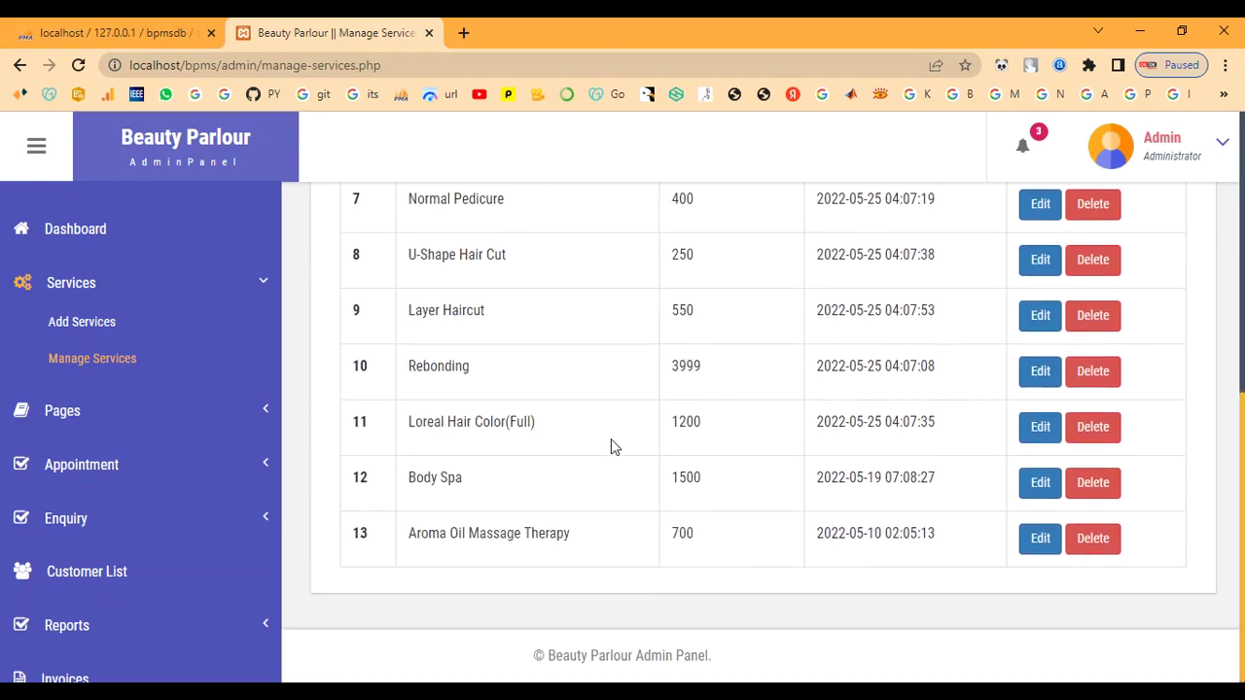
pyautogui.scroll(6, 611, 439)
pyautogui.click(114, 322)
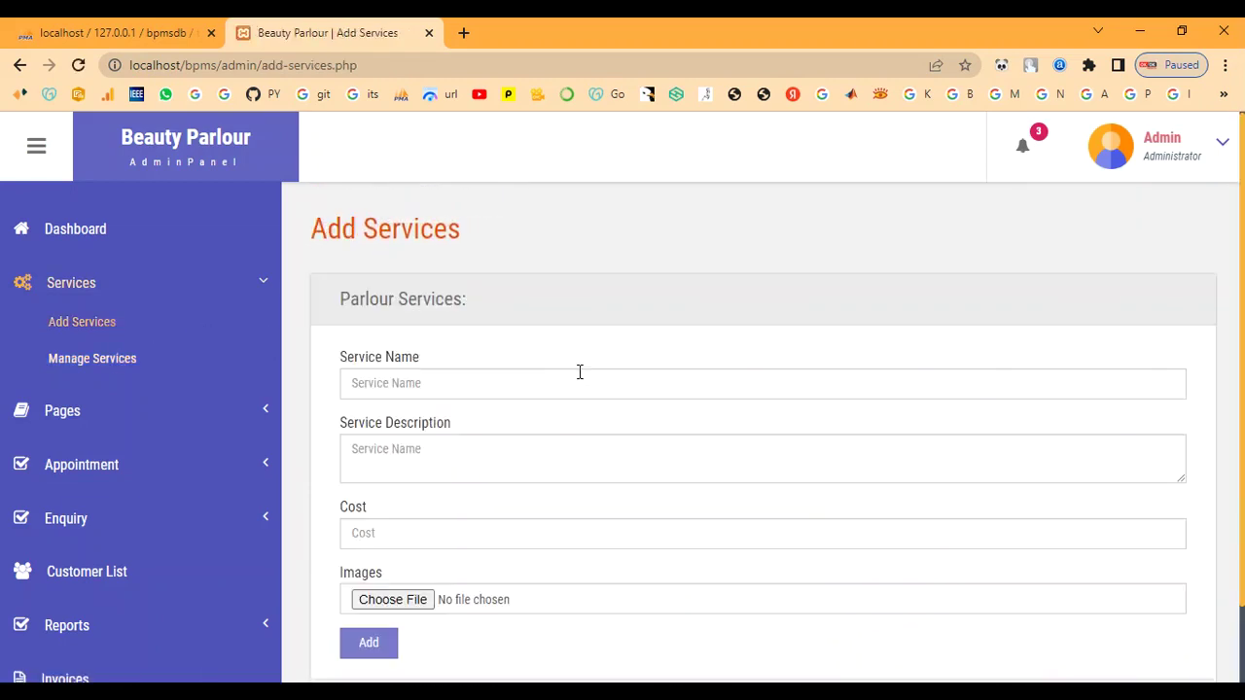
# Fill in the new service as Bridal Makeup with its pasted description and cost 7000
pyautogui.click(576, 372)
pyautogui.write('Bridal Makeup')
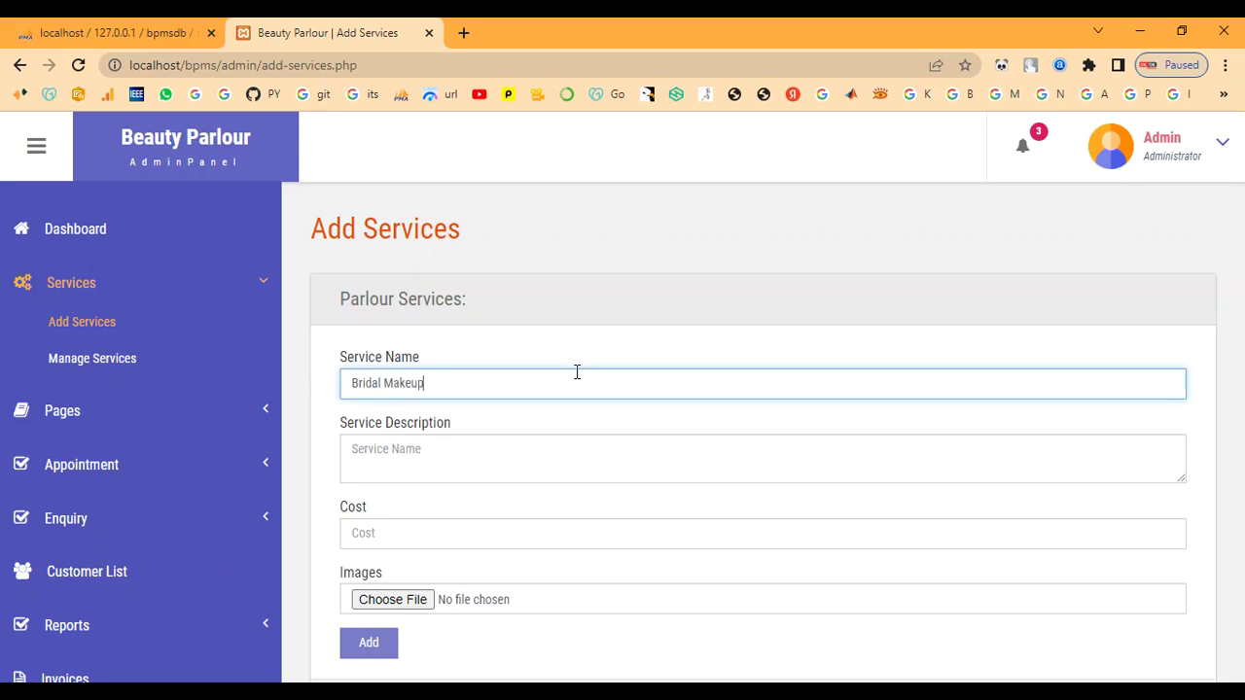
pyautogui.press('Tab')
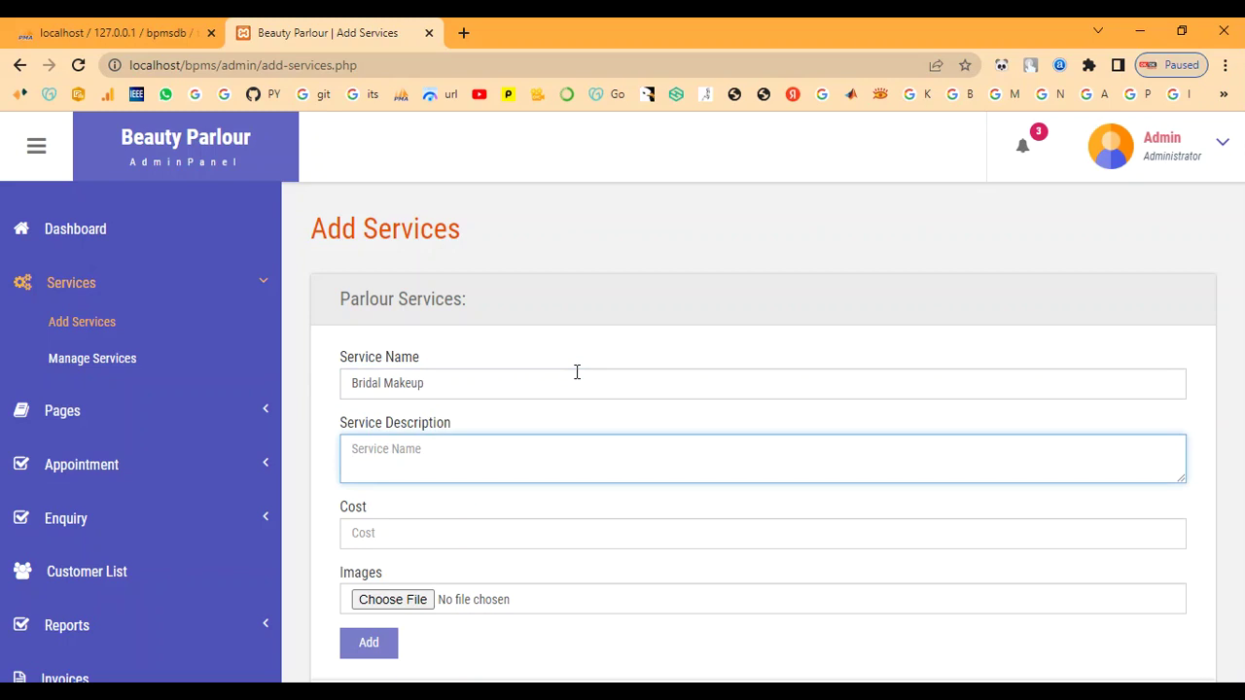
pyautogui.click(626, 479)
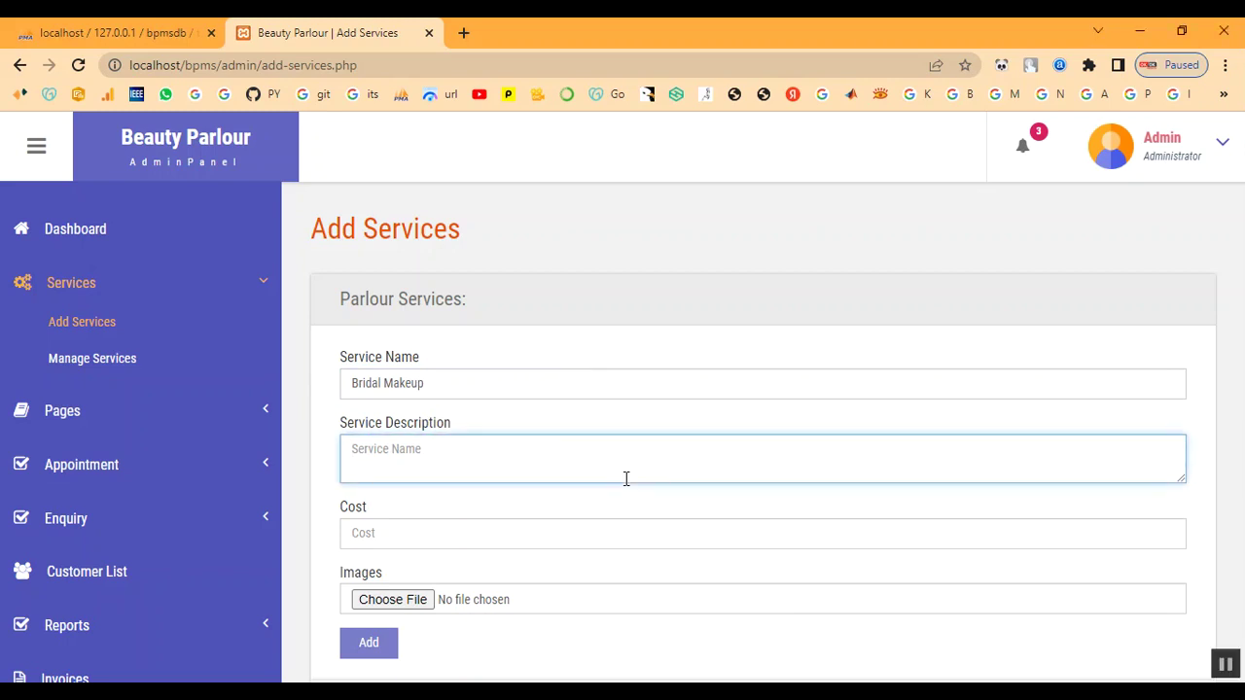
pyautogui.write("This type of bridal makeup gives a smooth, second-skin finish which tends to feel light on the skin. It's lightweight and long-lasting which means it stays put for more than 4 to 5 hours. If you are a newbie or a seasoned pro, you might need a few tools and techniques to set it right on your skin")
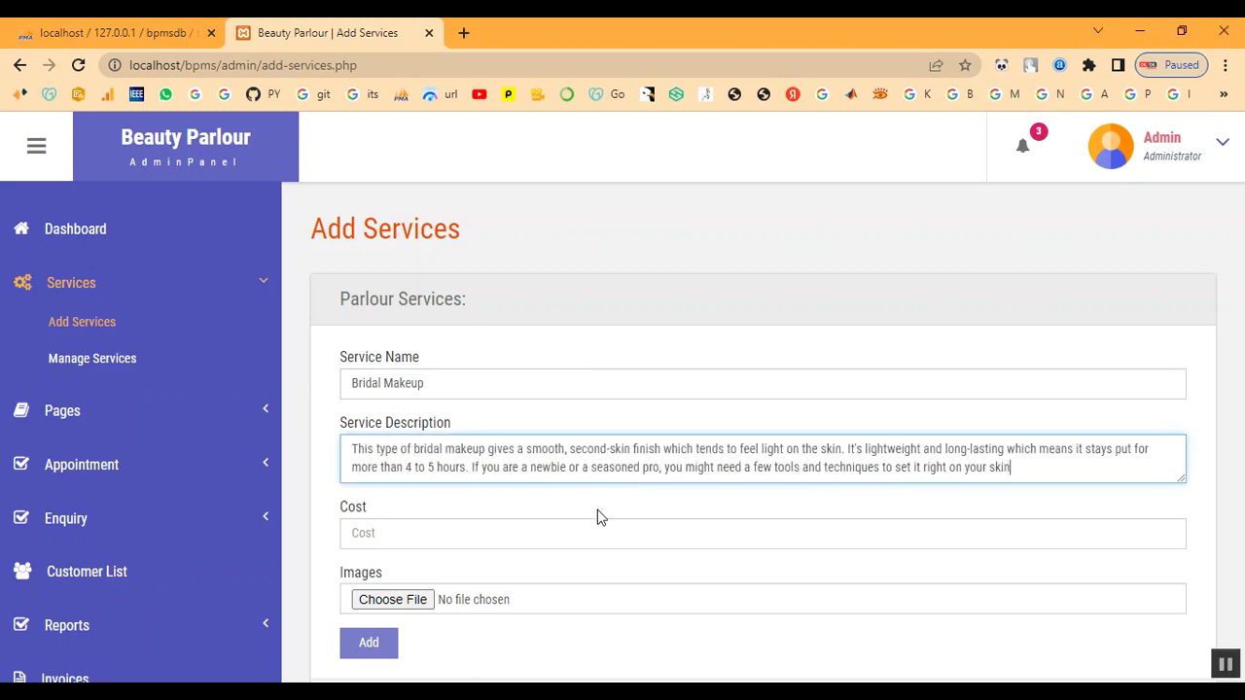
pyautogui.click(592, 532)
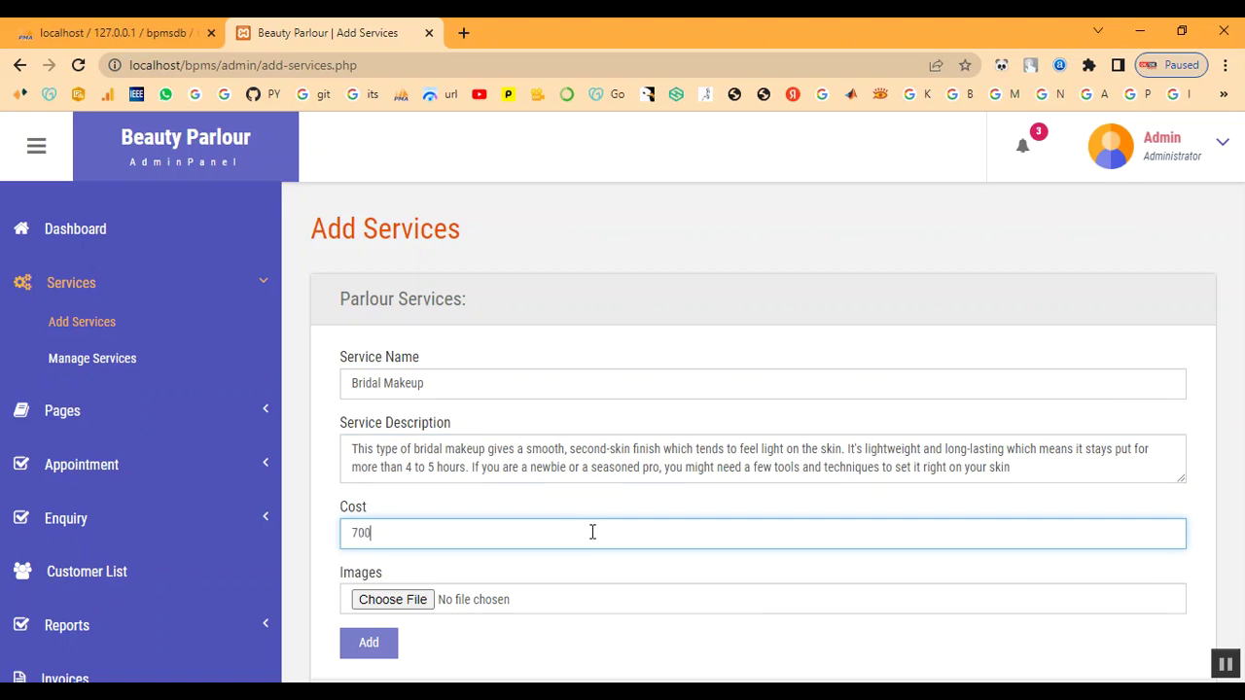
# Attach Bridal-Makeup-Ideas.jpg from the admin images folder as the service image
pyautogui.click(411, 601)
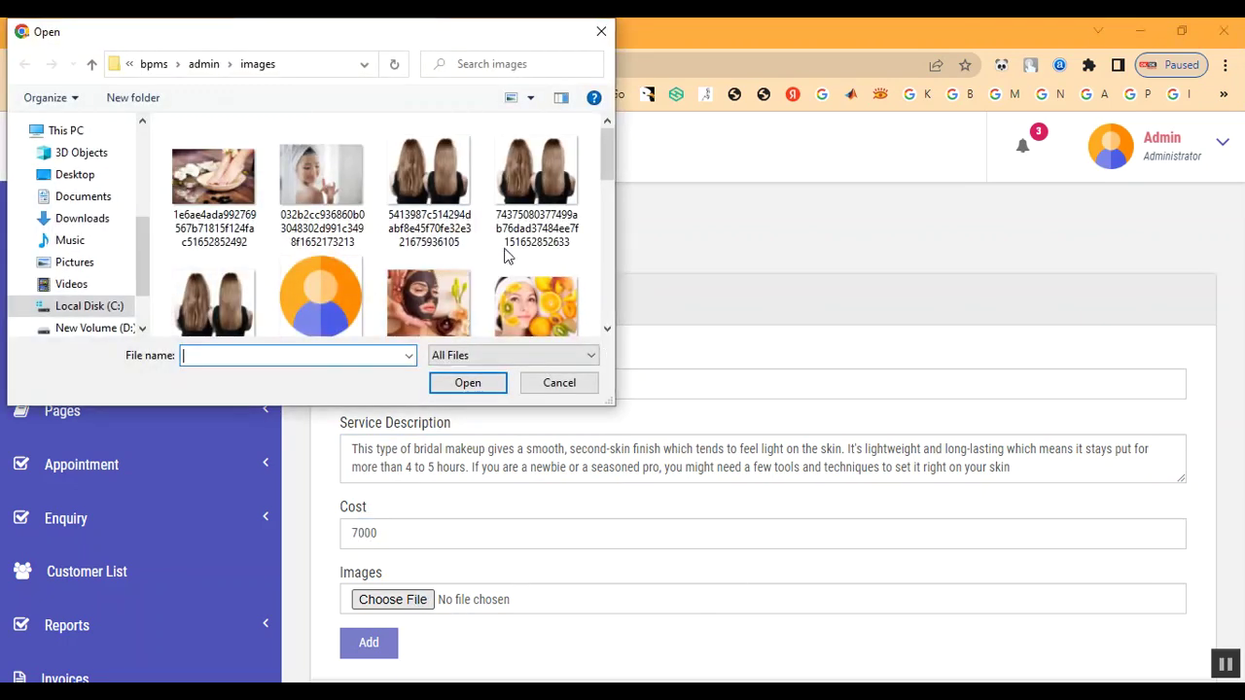
pyautogui.click(207, 66)
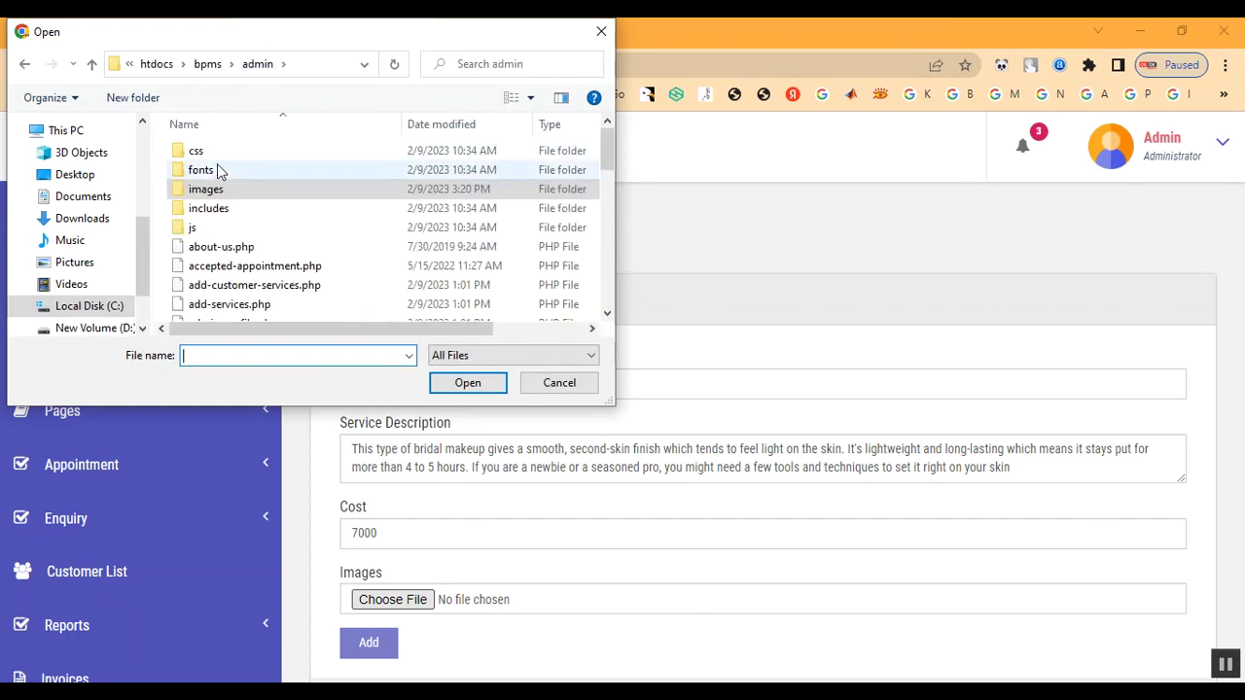
pyautogui.doubleClick(216, 191)
pyautogui.scroll(-10, 352, 282)
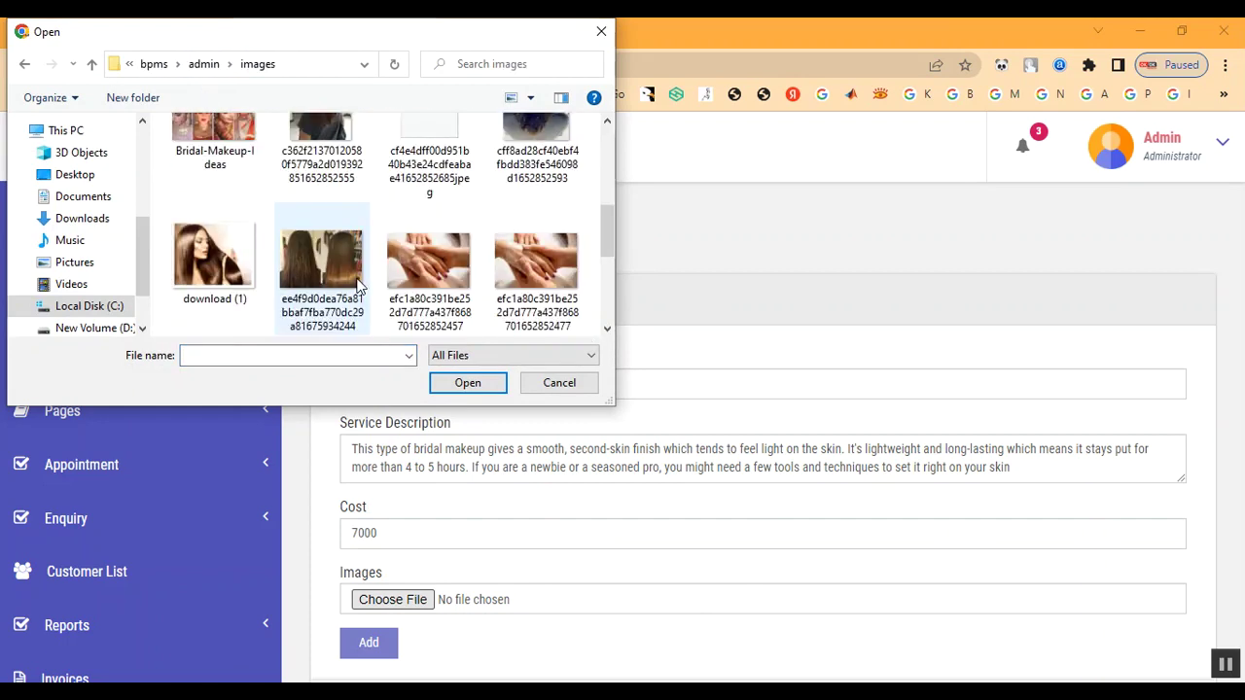
pyautogui.scroll(5, 311, 267)
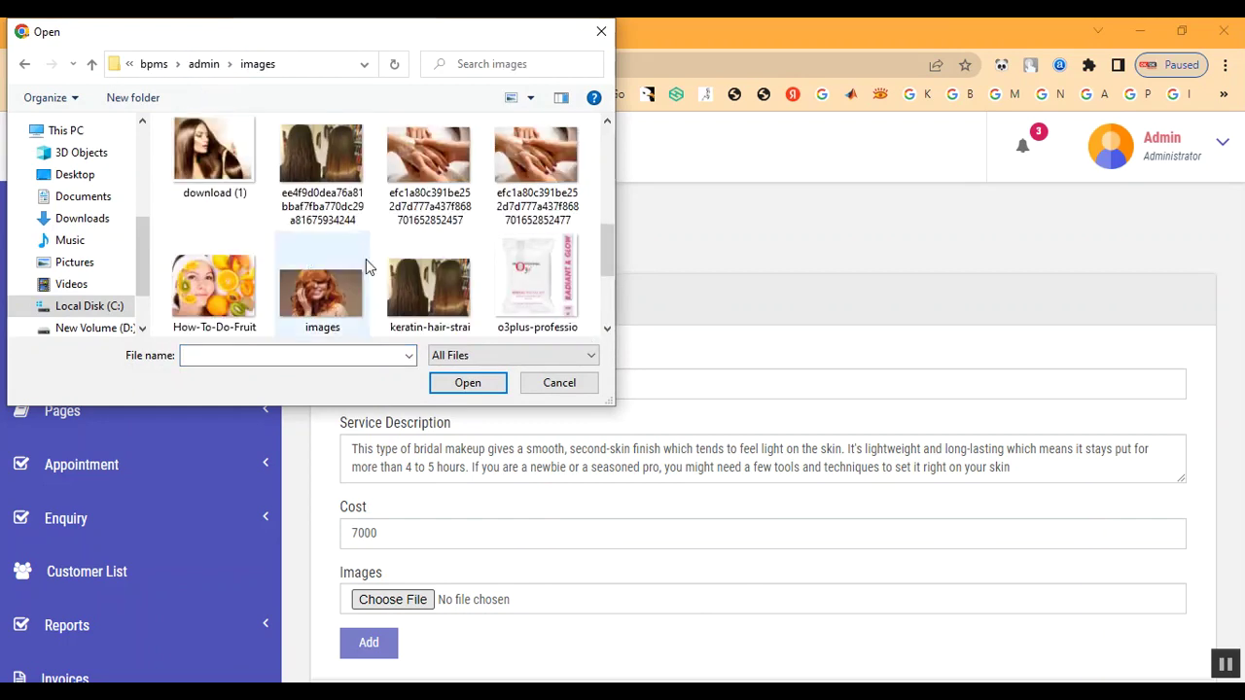
pyautogui.doubleClick(231, 290)
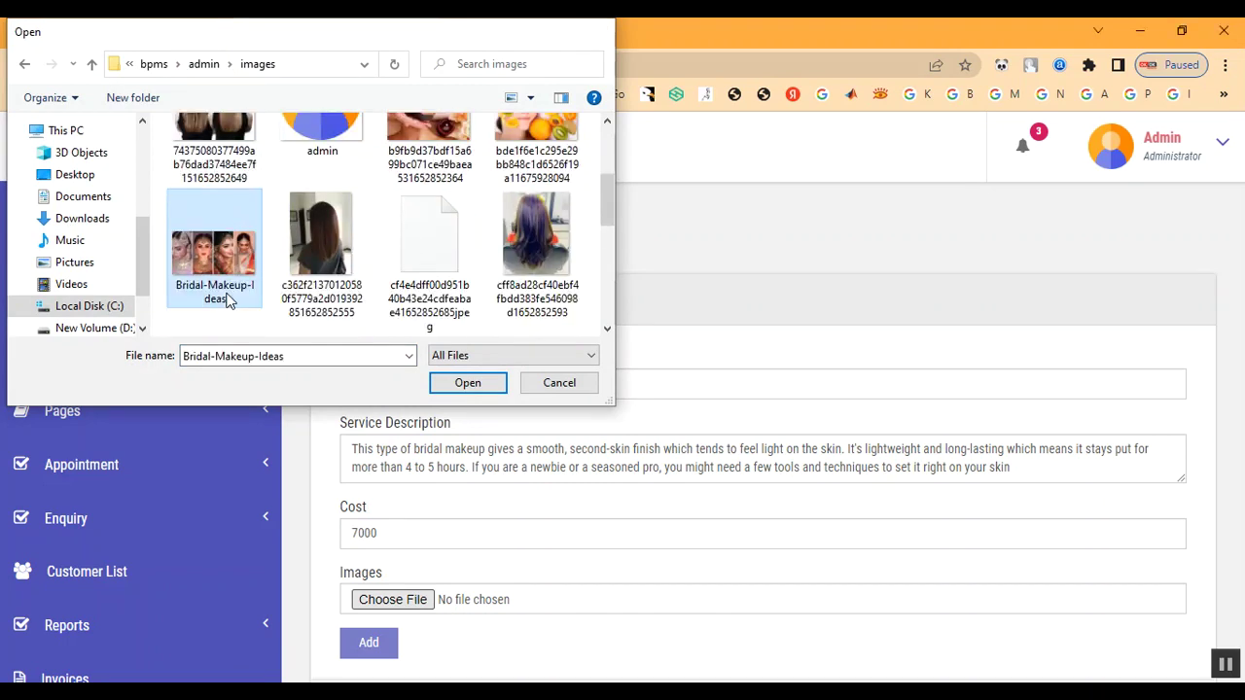
pyautogui.scroll(-1, 658, 450)
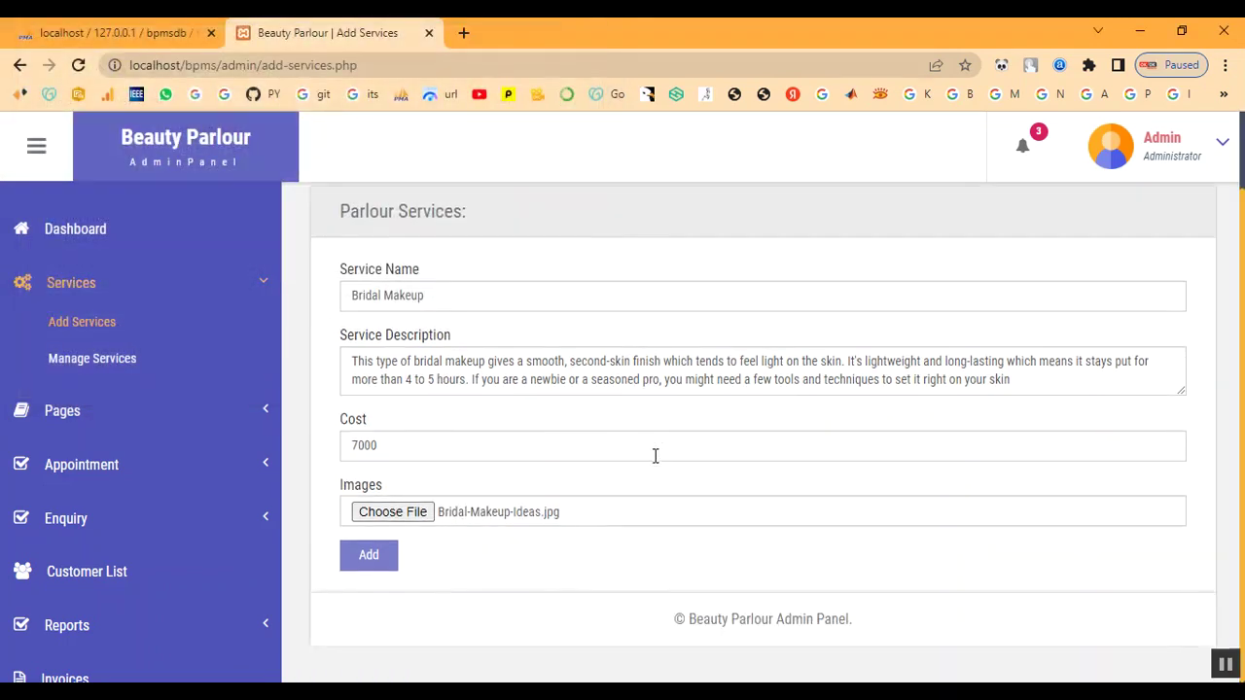
# Submit Bridal Makeup, dismiss the error, and enter Keratin Treatment with its pasted description
pyautogui.click(388, 565)
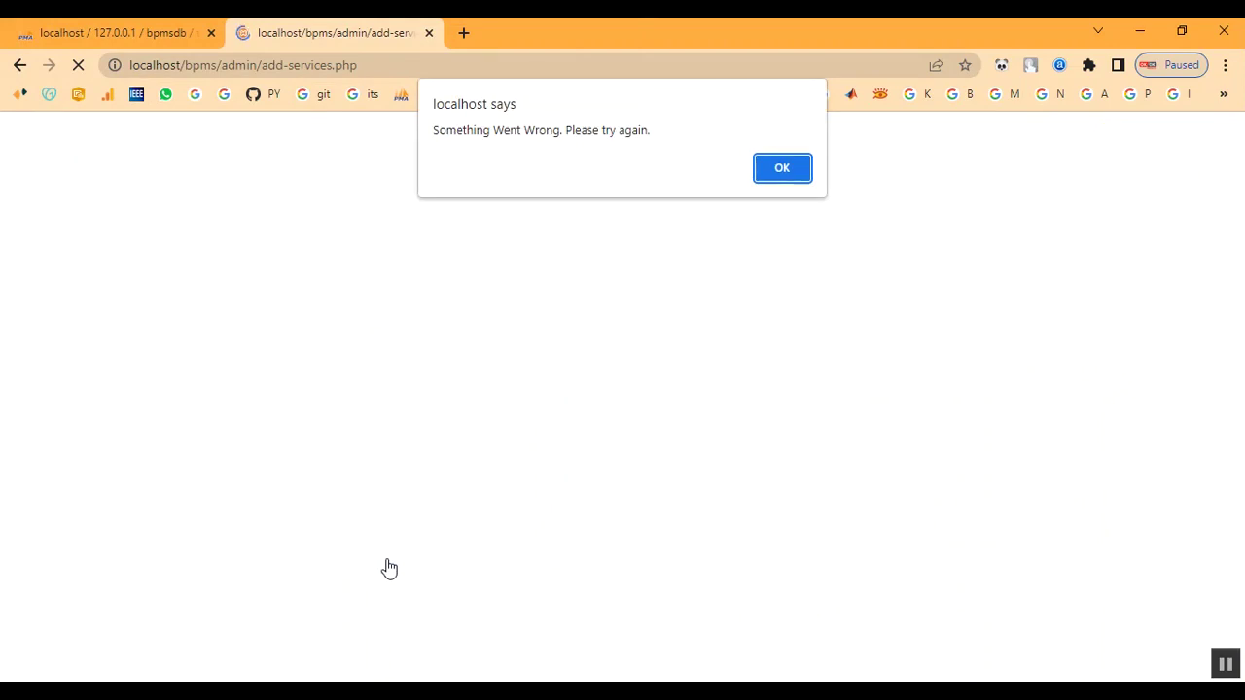
pyautogui.click(785, 173)
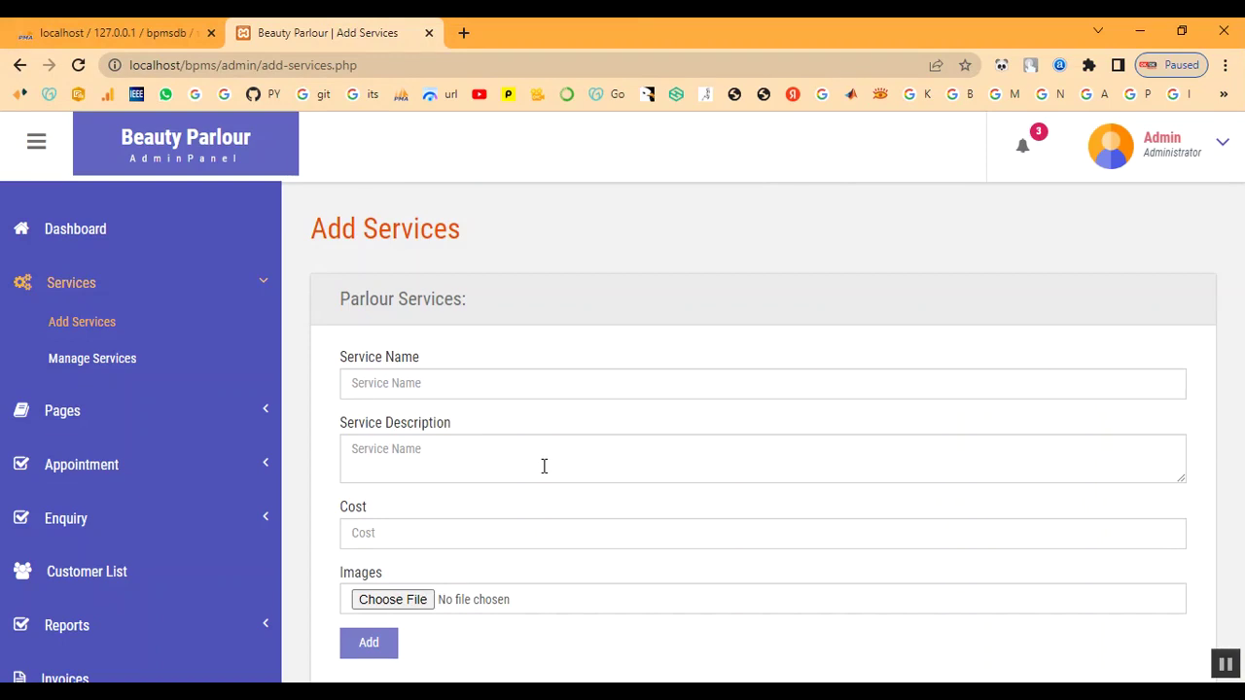
pyautogui.click(453, 379)
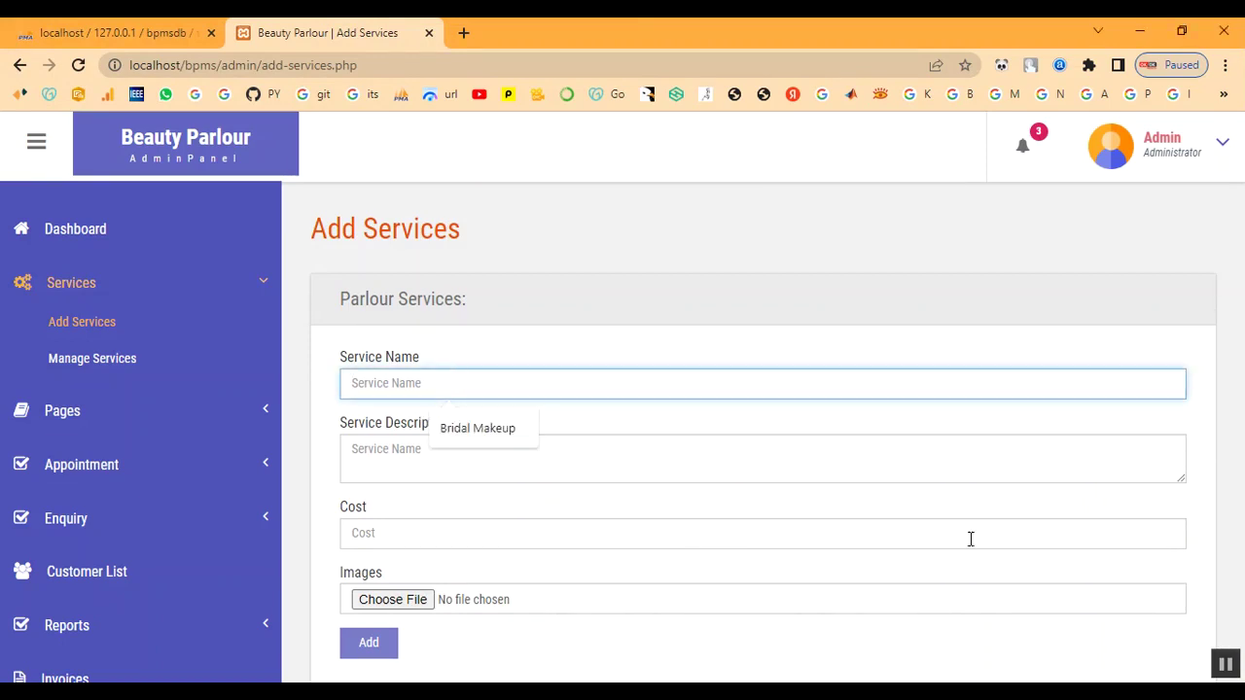
pyautogui.write('Keratin Treatment')
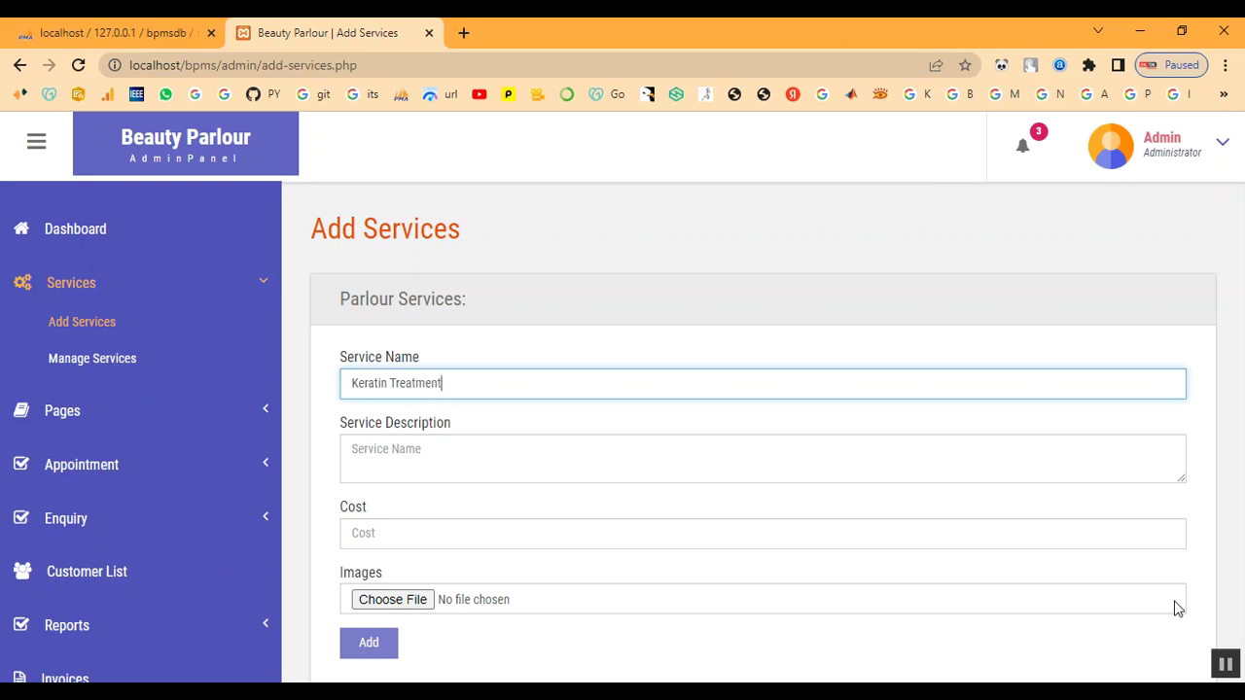
pyautogui.press('Tab')
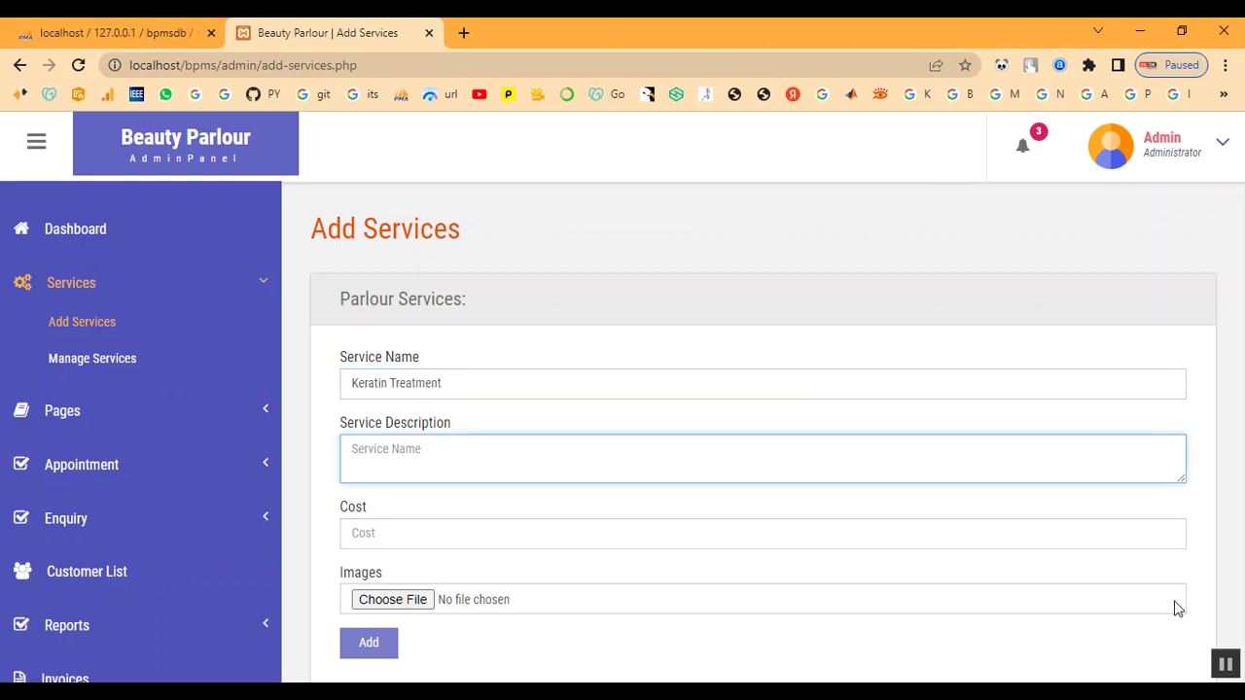
pyautogui.click(522, 469)
pyautogui.write('A keratin hair treatment is a process that helps straighten and smooth frizzy or damaged hair. Keratin is a protein that the body produces naturally. It helps give structure and strength to the hair, skin, and nails.')
# Set cost 2000, attach the download (1).jpg image, and add the Keratin Treatment service
pyautogui.click(502, 545)
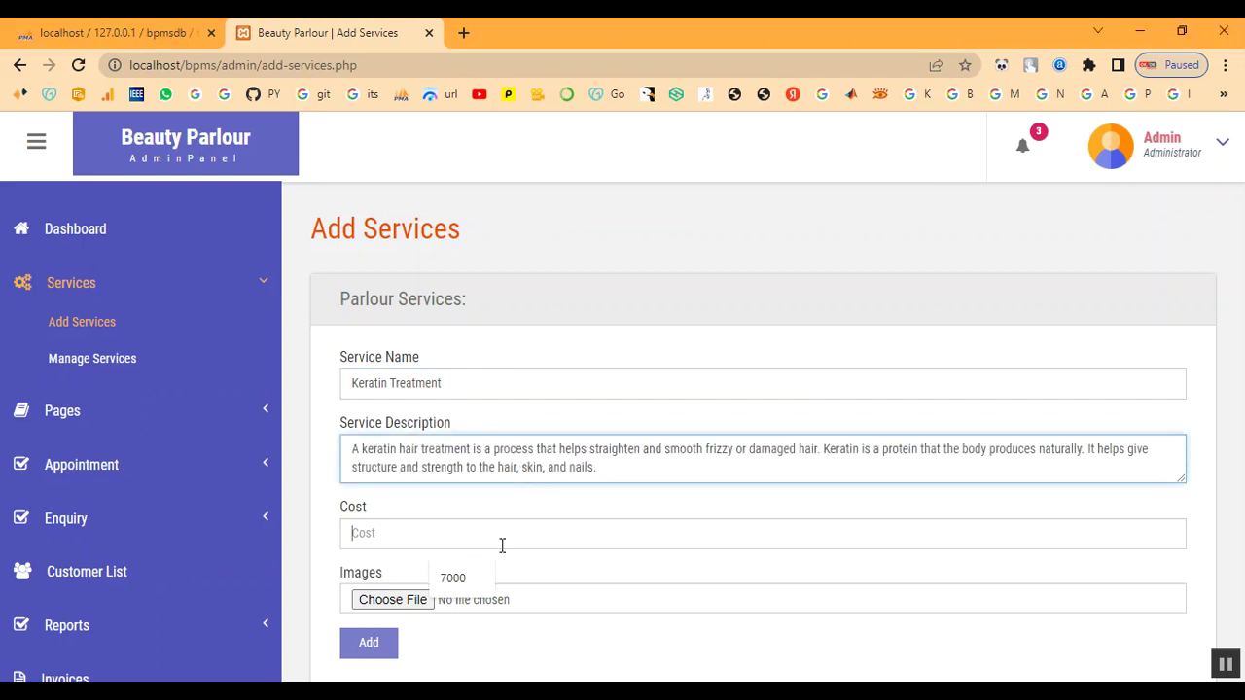
pyautogui.write('200')
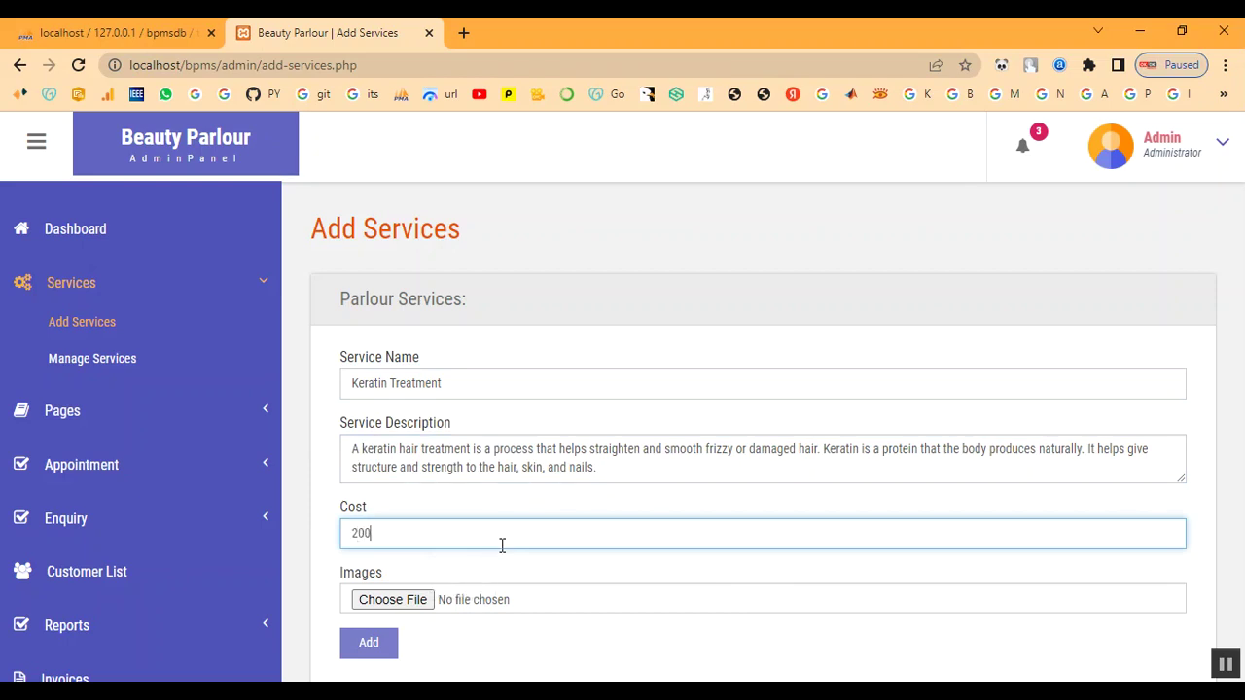
pyautogui.write('0')
pyautogui.click(380, 602)
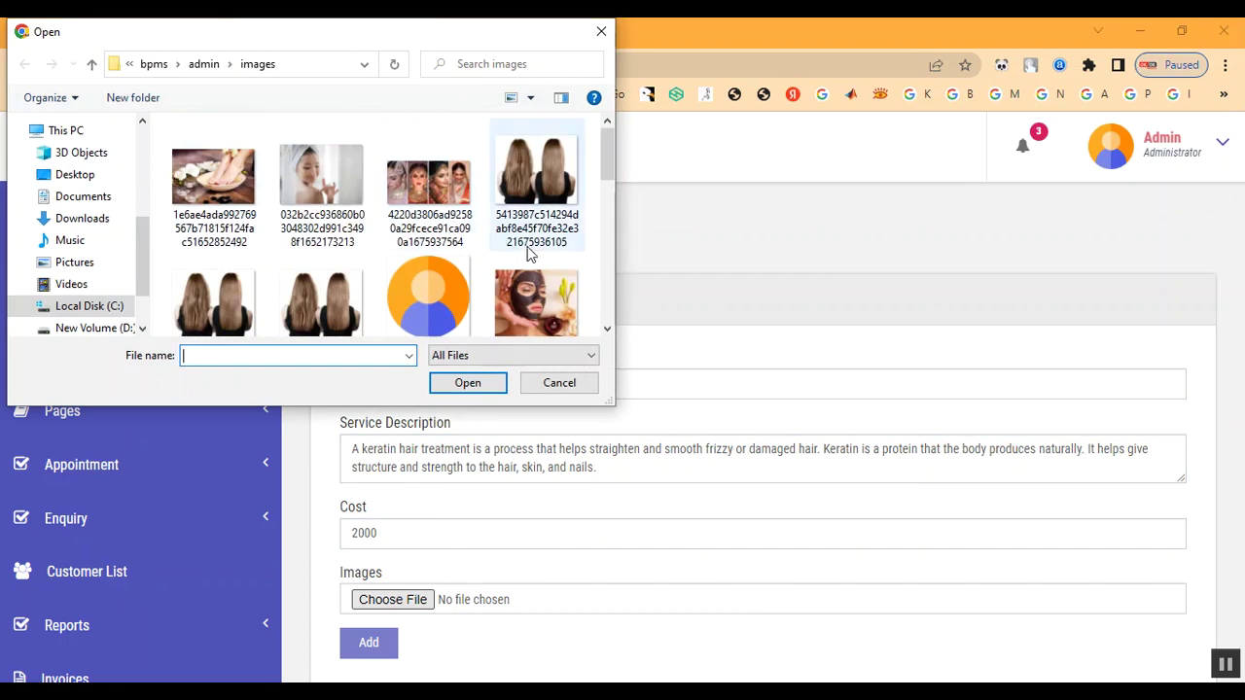
pyautogui.scroll(-5, 528, 250)
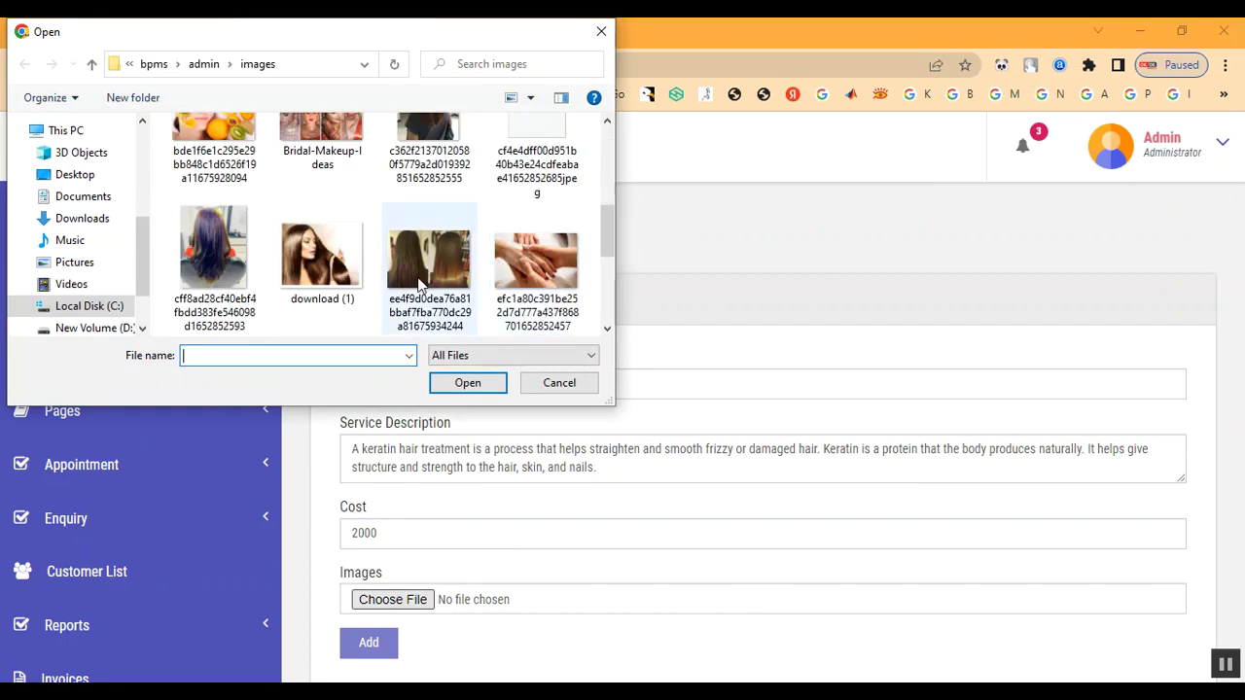
pyautogui.click(338, 287)
pyautogui.click(468, 382)
pyautogui.click(369, 641)
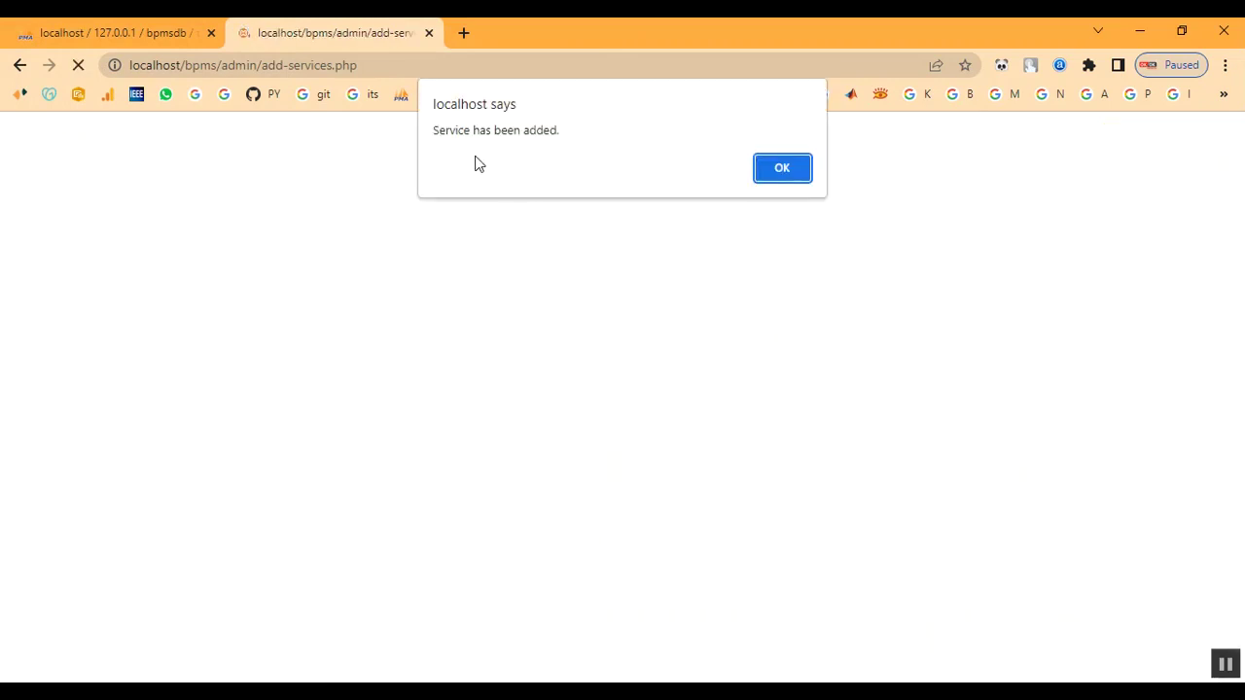
pyautogui.moveTo(450, 130); pyautogui.dragTo(782, 185)
# Dismiss the success alert and check Keratin Treatment in the Manage Services list
pyautogui.click(797, 173)
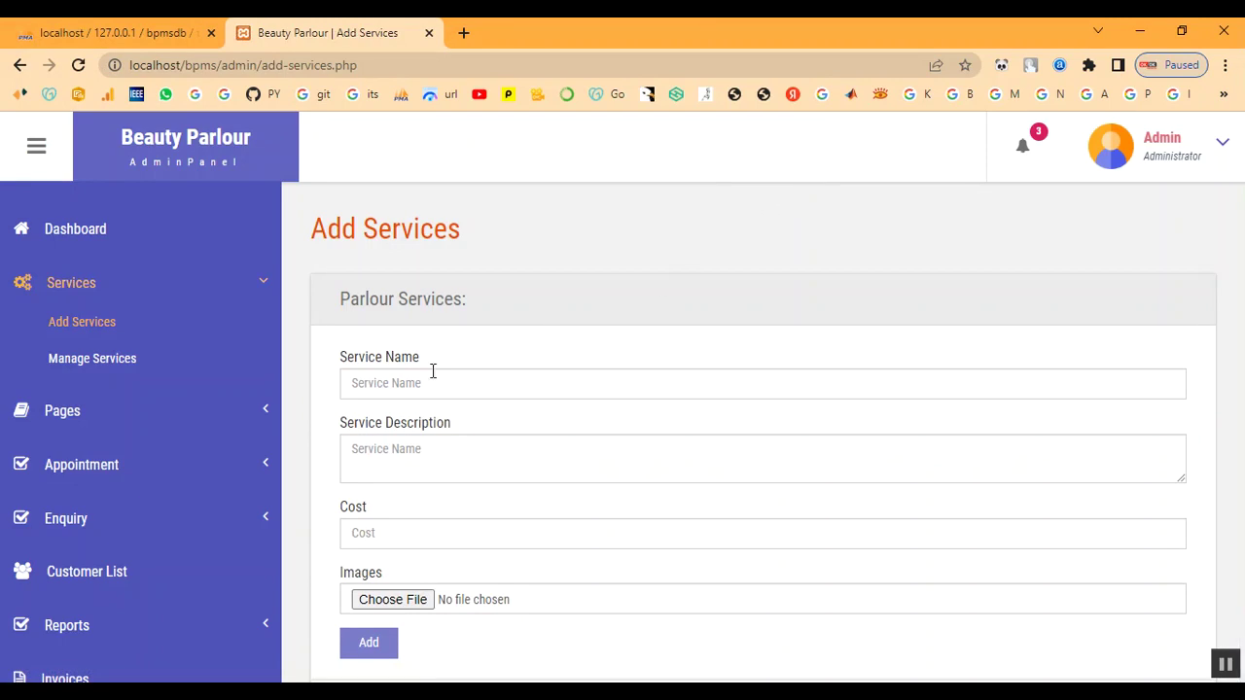
pyautogui.click(83, 362)
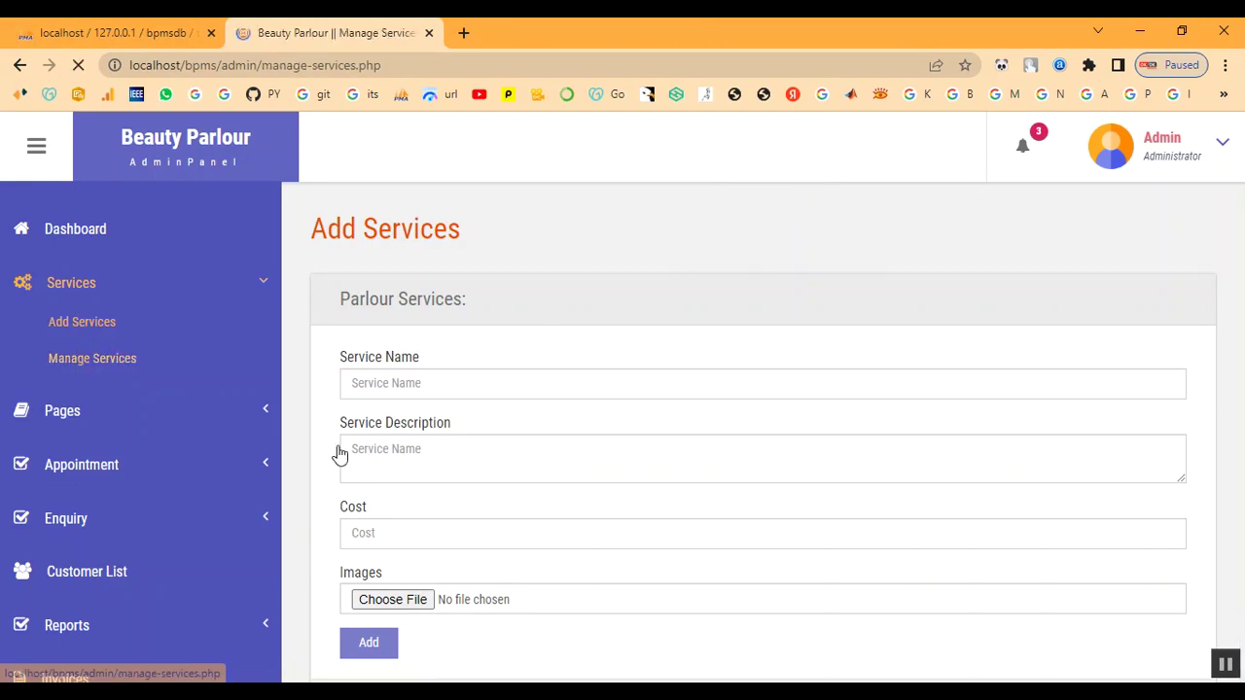
pyautogui.scroll(-5, 852, 514)
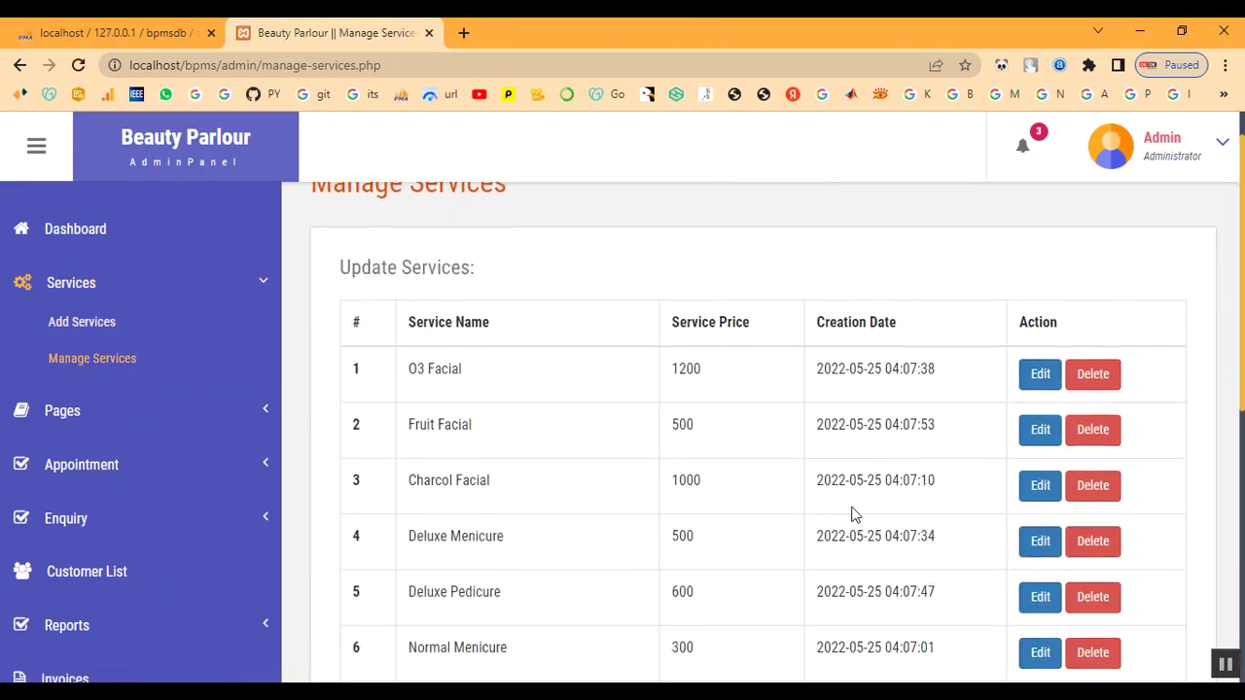
pyautogui.scroll(-2, 601, 590)
pyautogui.moveTo(412, 547); pyautogui.dragTo(1008, 578)
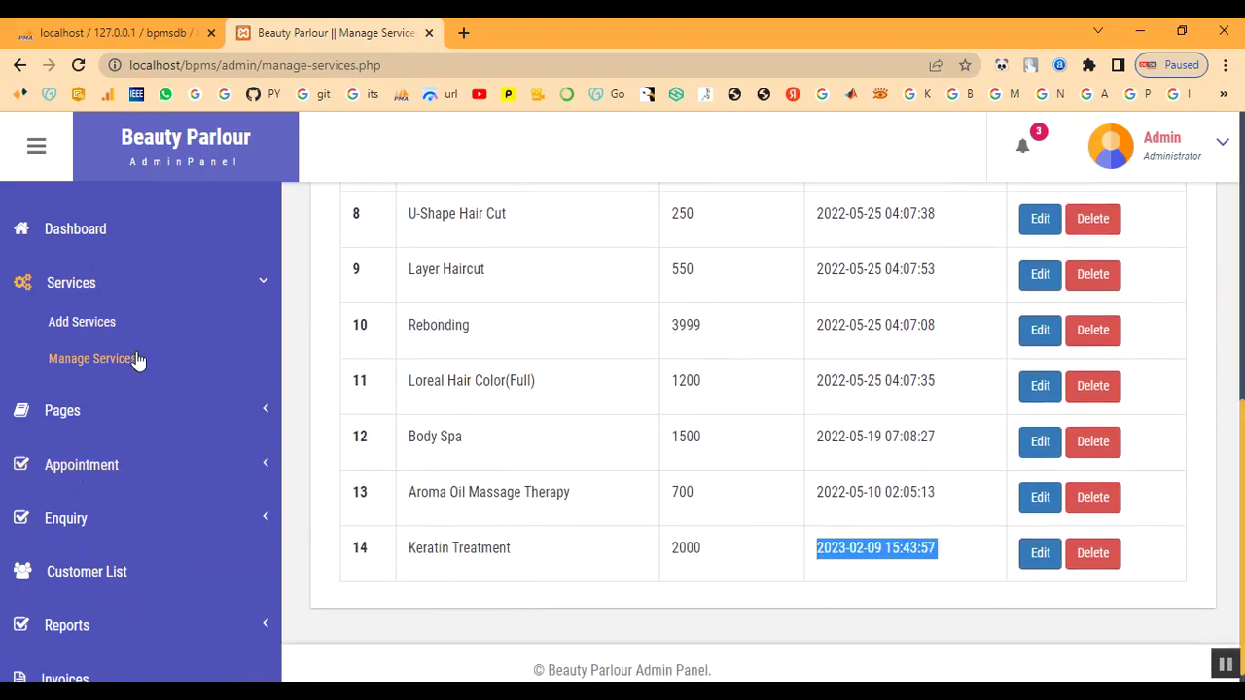
pyautogui.scroll(2, 70, 239)
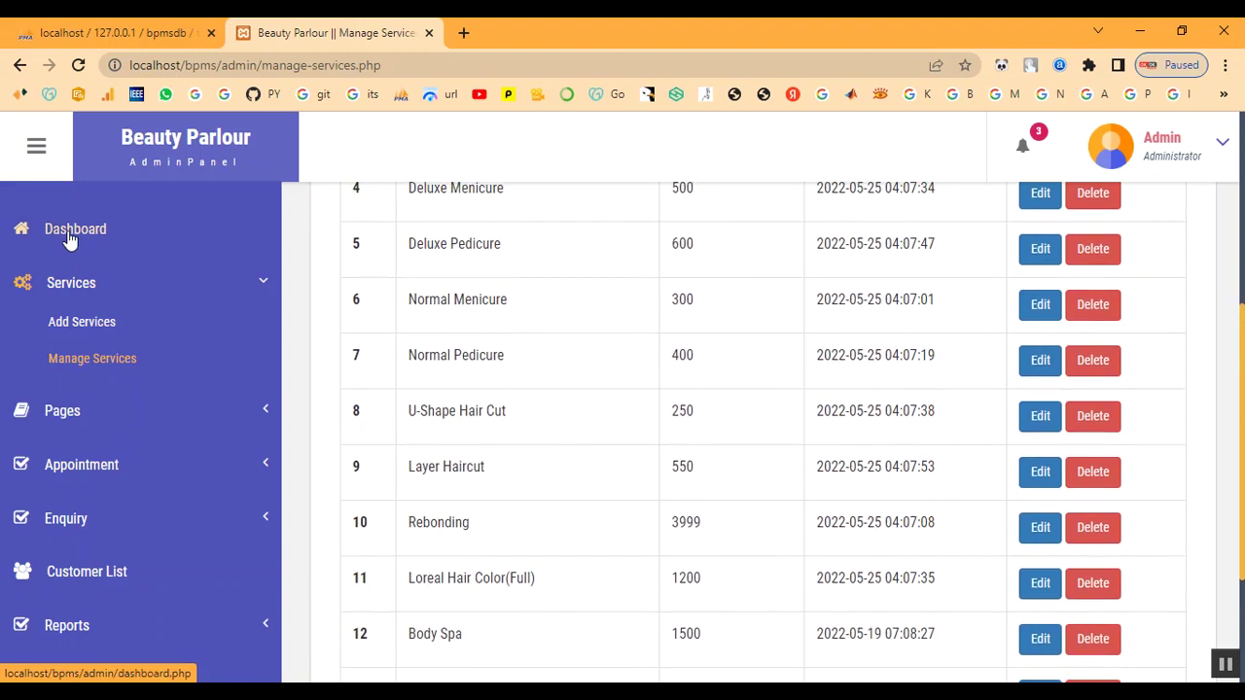
# Review all appointments and the customer list, then log out of the admin panel
pyautogui.click(89, 471)
pyautogui.click(90, 435)
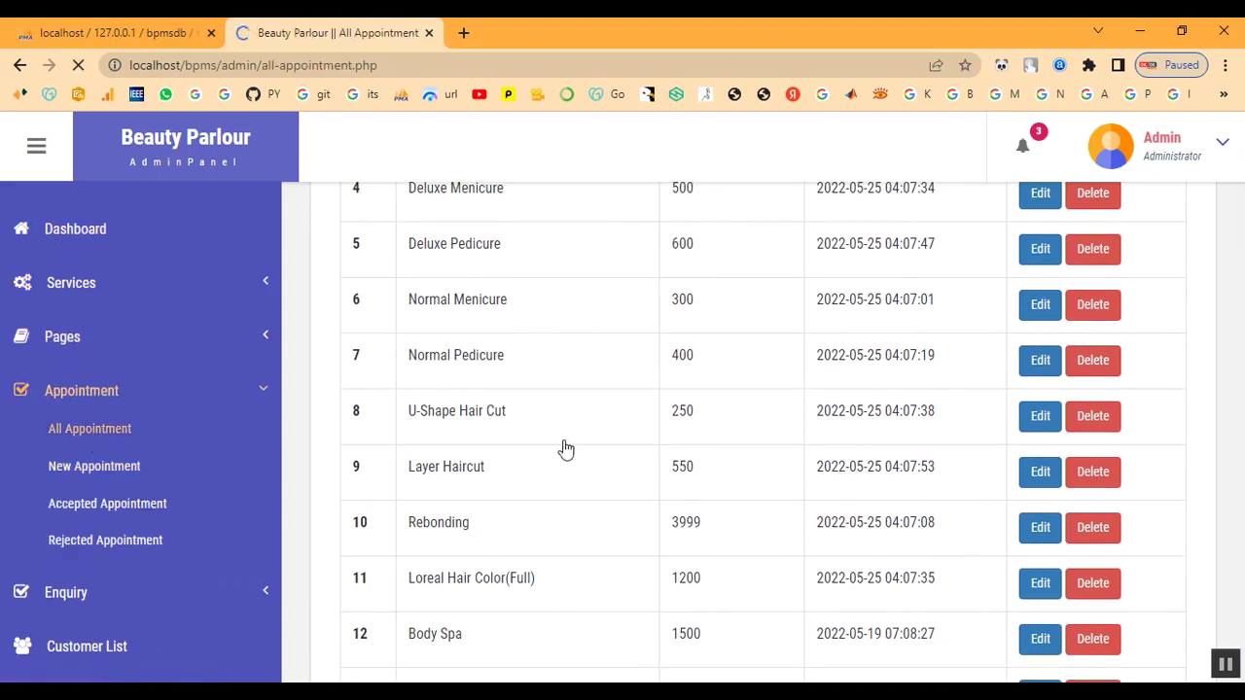
pyautogui.scroll(-5, 567, 448)
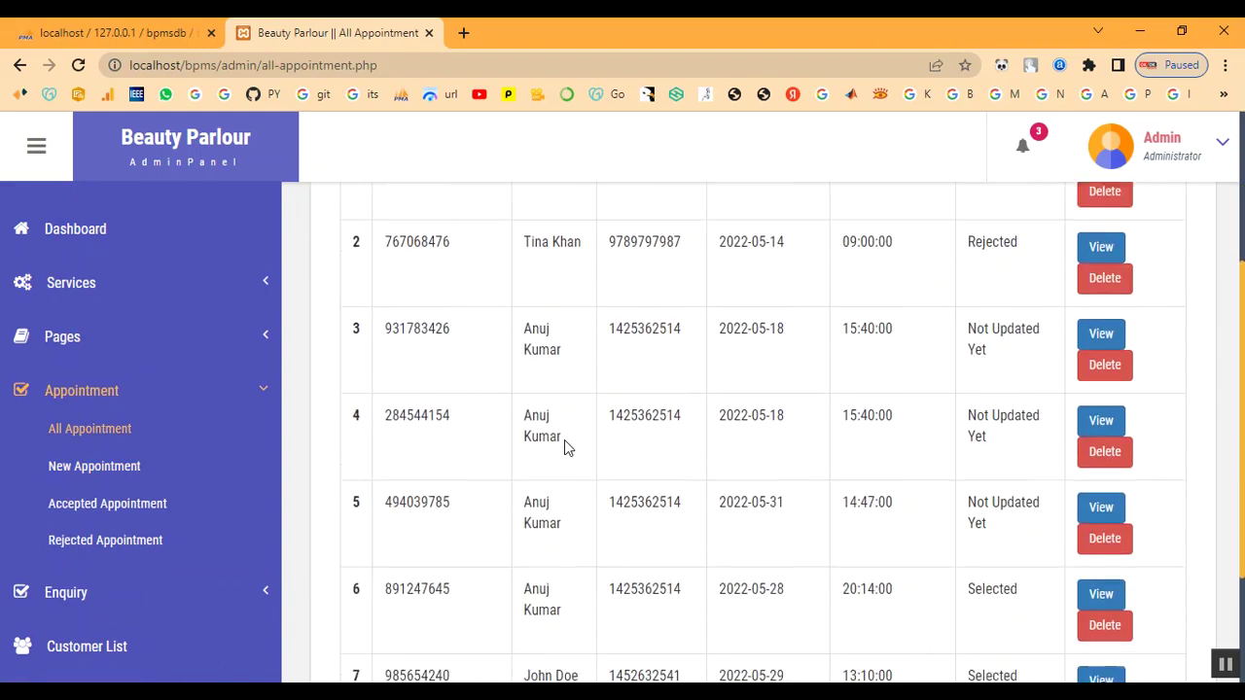
pyautogui.click(80, 397)
pyautogui.click(95, 501)
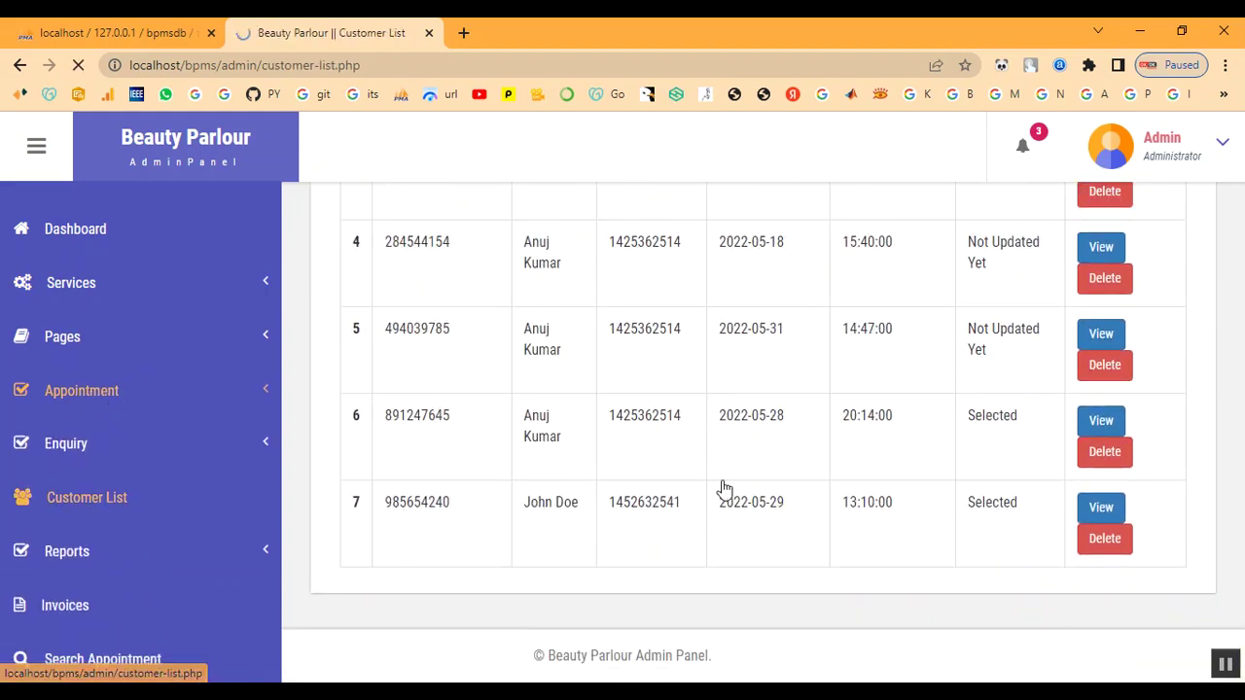
pyautogui.scroll(-4, 717, 486)
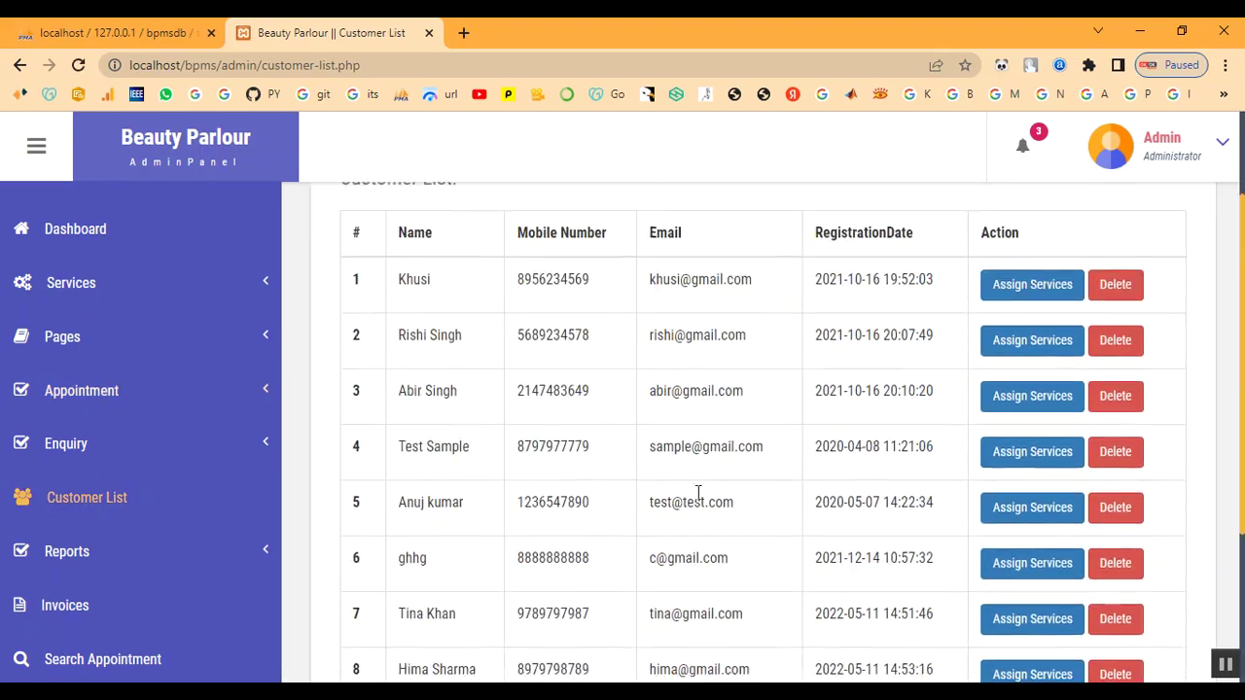
pyautogui.scroll(5, 769, 519)
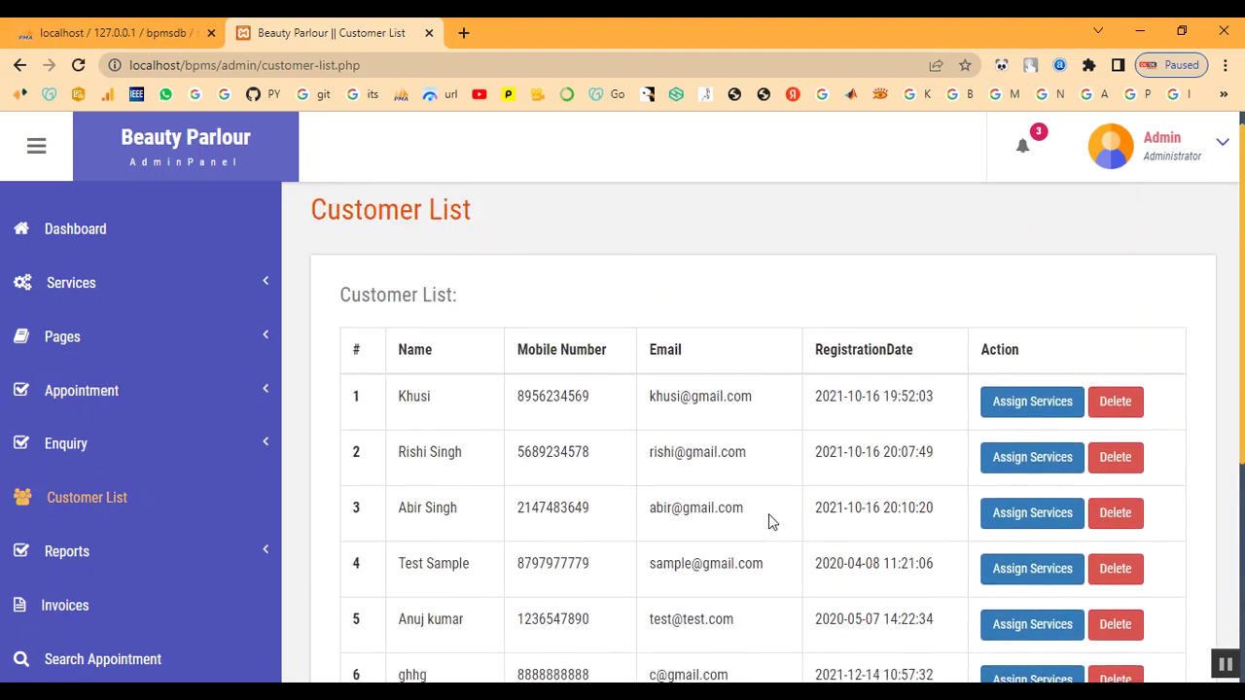
pyautogui.click(1152, 158)
pyautogui.click(1128, 270)
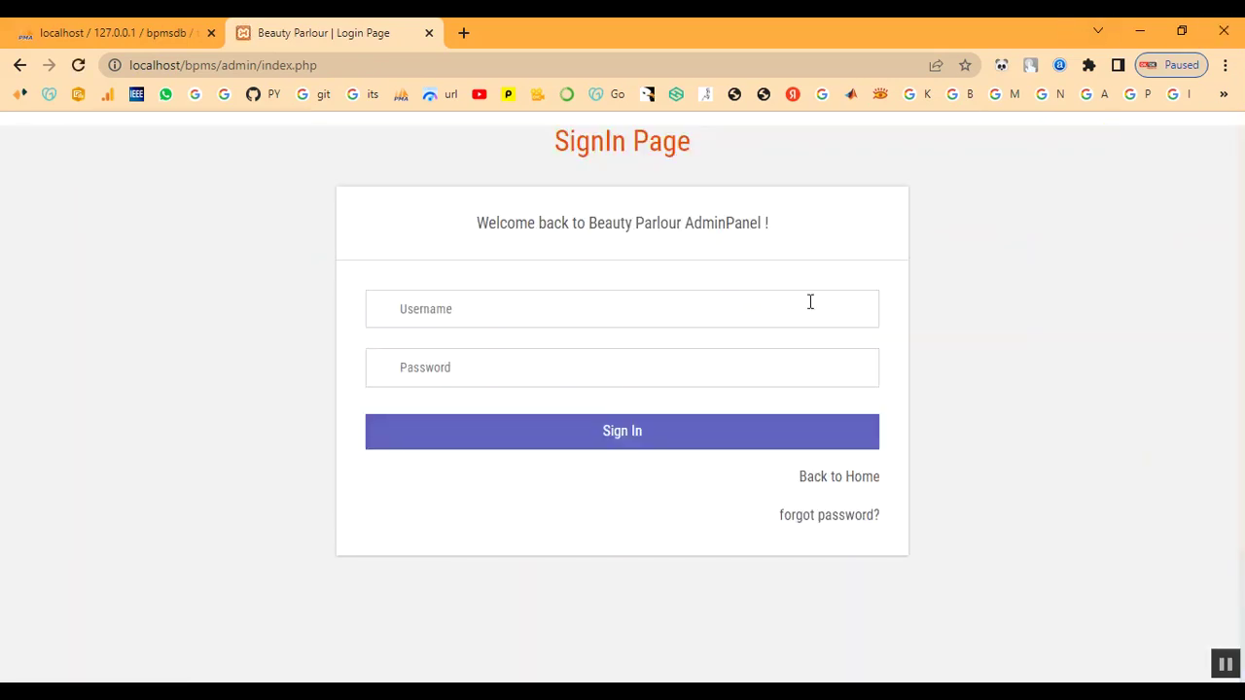
pyautogui.click(864, 486)
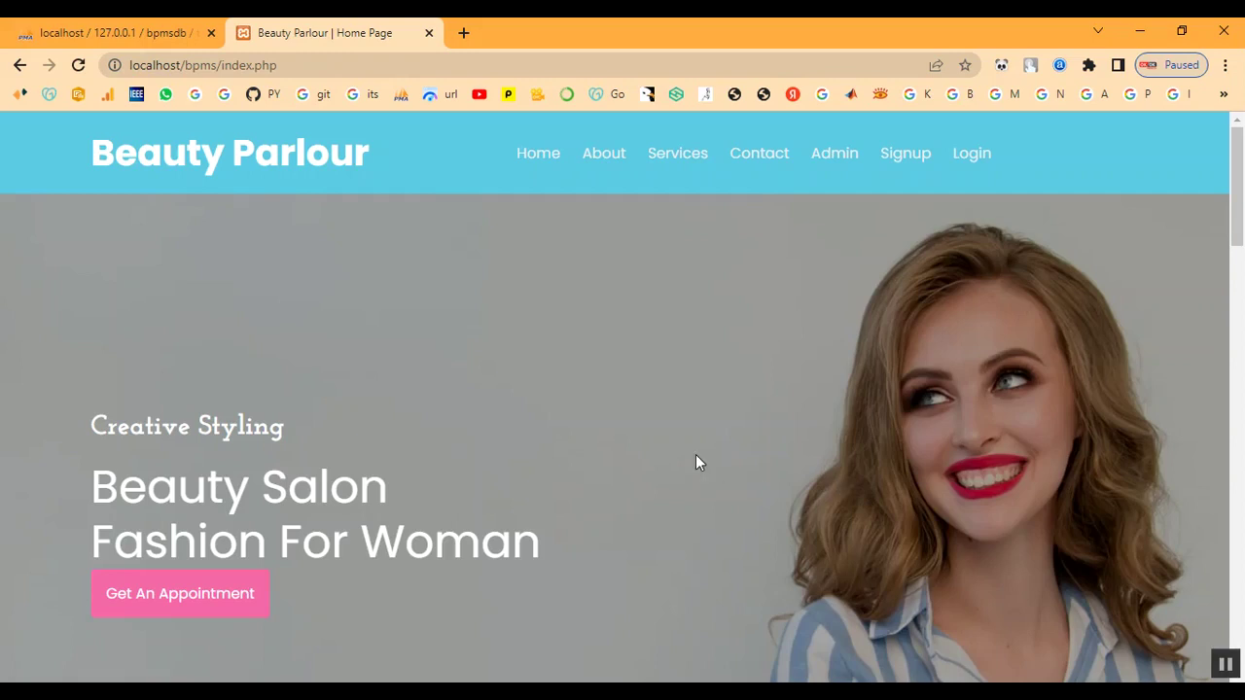
pyautogui.scroll(-3, 667, 413)
pyautogui.scroll(3, 667, 409)
pyautogui.click(678, 156)
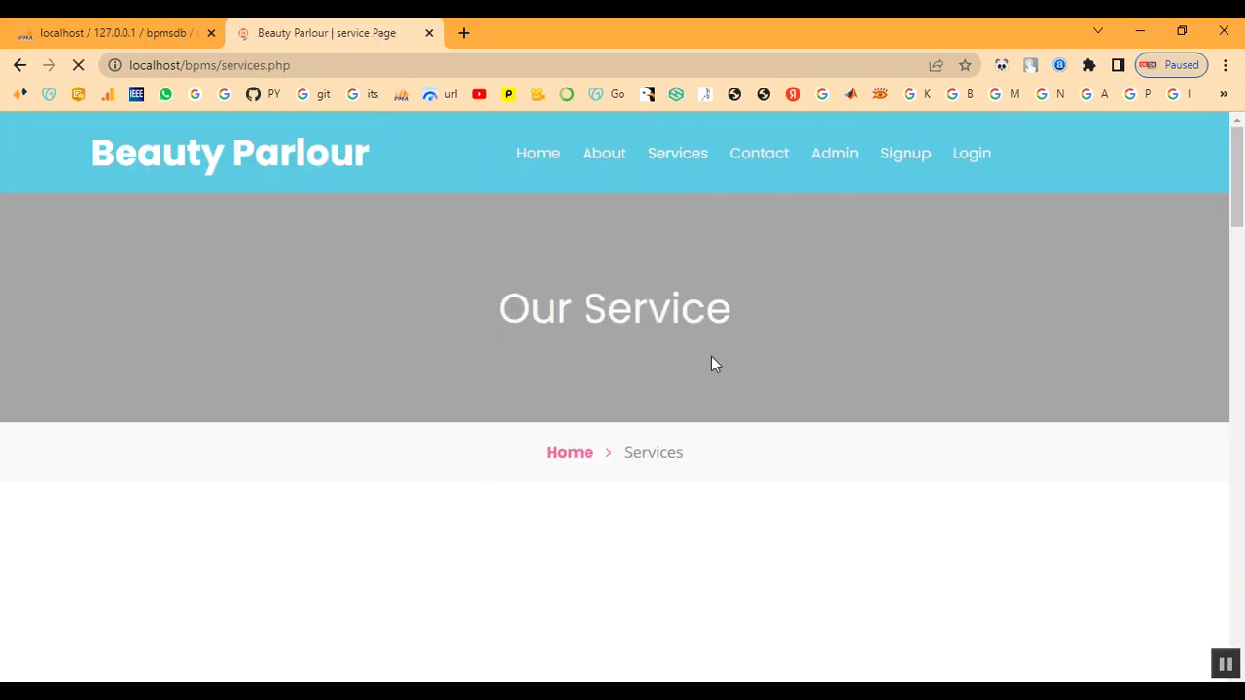
pyautogui.scroll(-6, 710, 357)
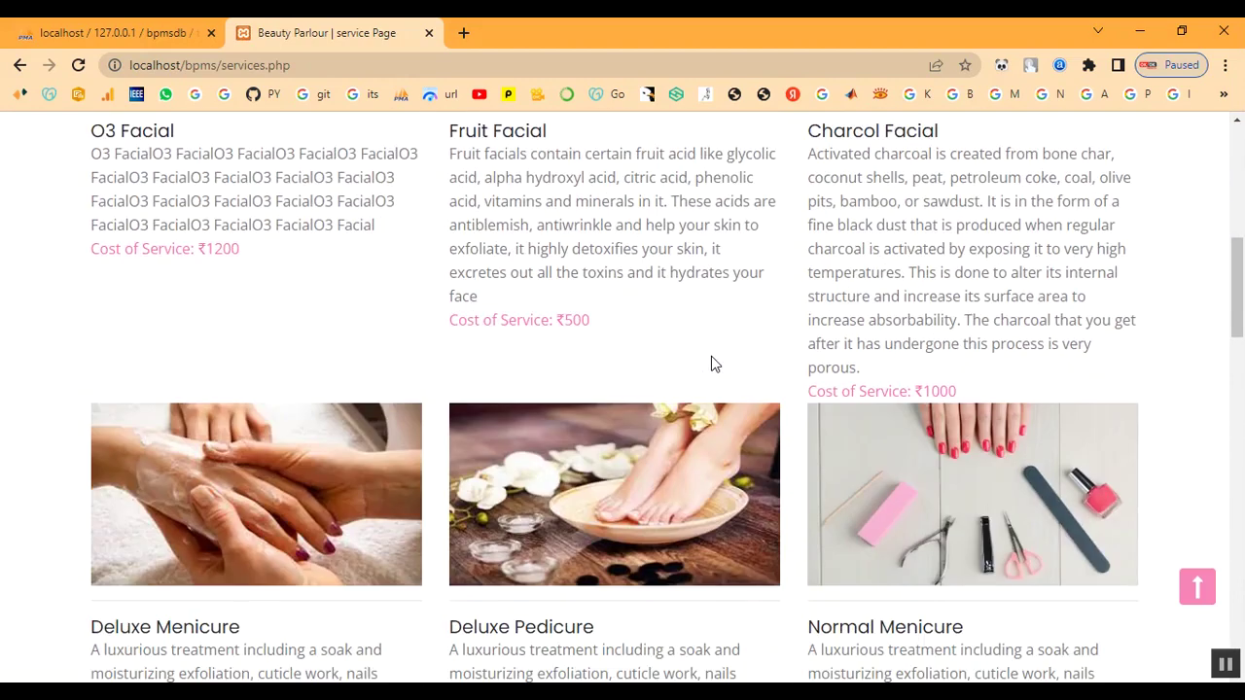
pyautogui.scroll(-10, 711, 363)
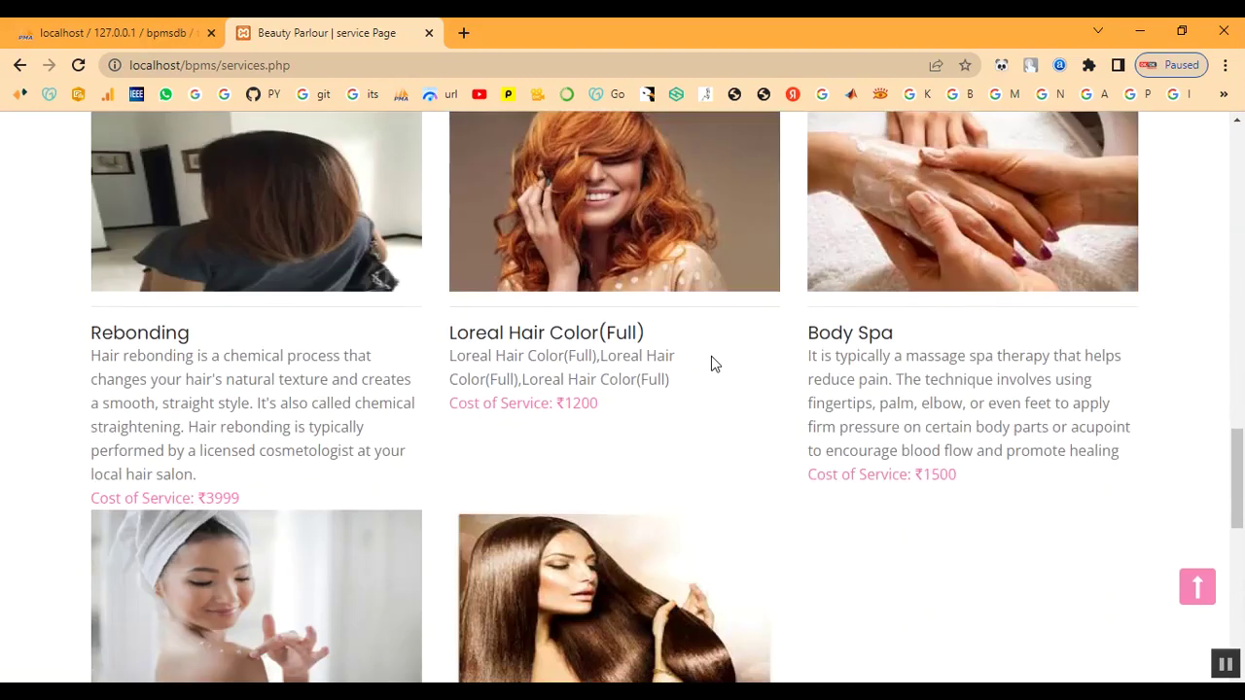
pyautogui.scroll(-3, 711, 363)
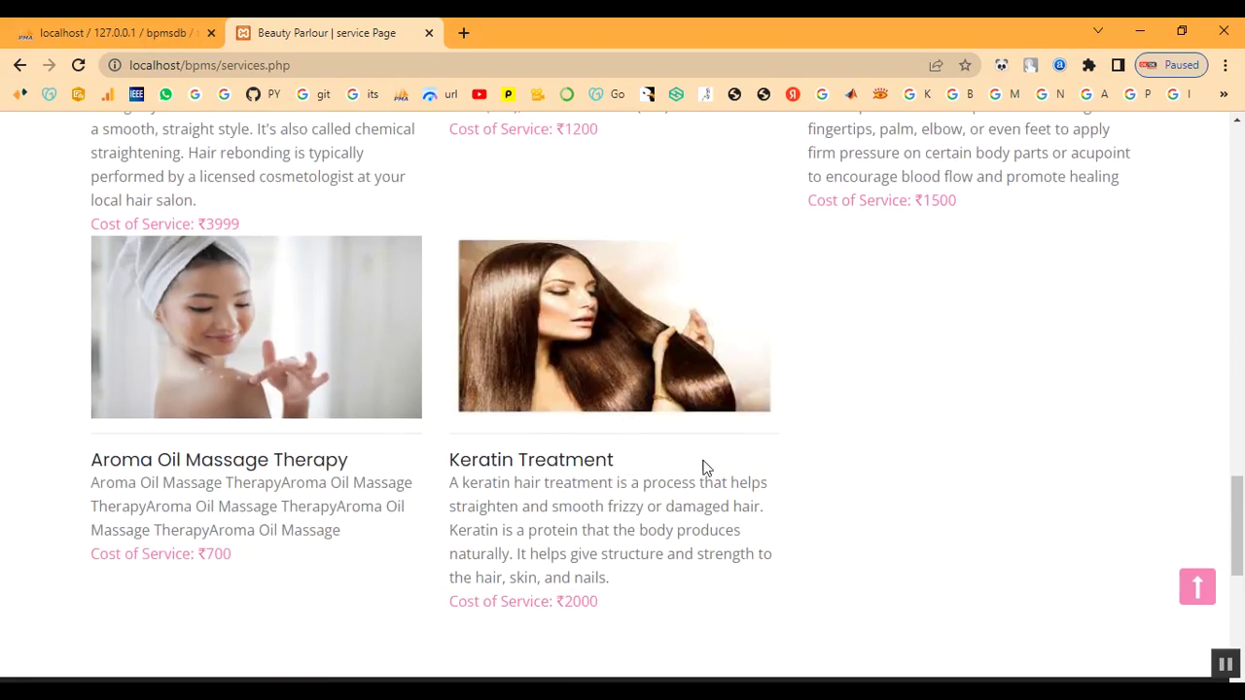
pyautogui.moveTo(450, 460); pyautogui.dragTo(962, 564)
pyautogui.click(961, 564)
pyautogui.scroll(2, 920, 448)
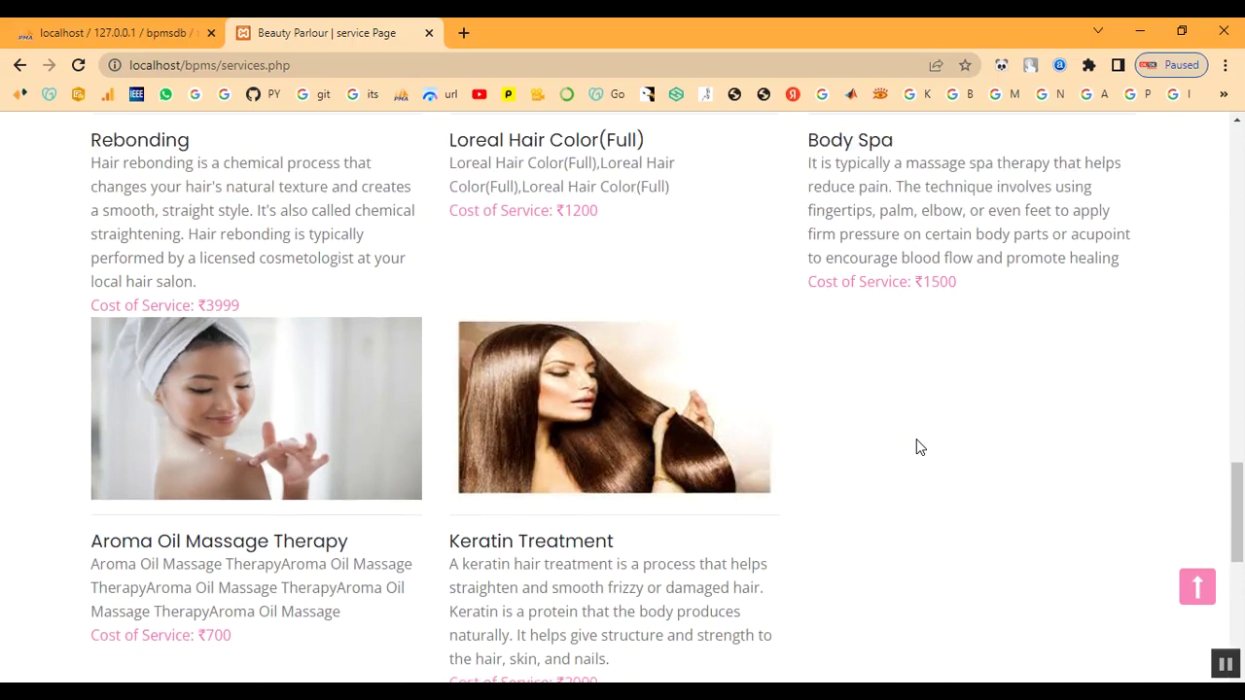
pyautogui.scroll(-5, 920, 447)
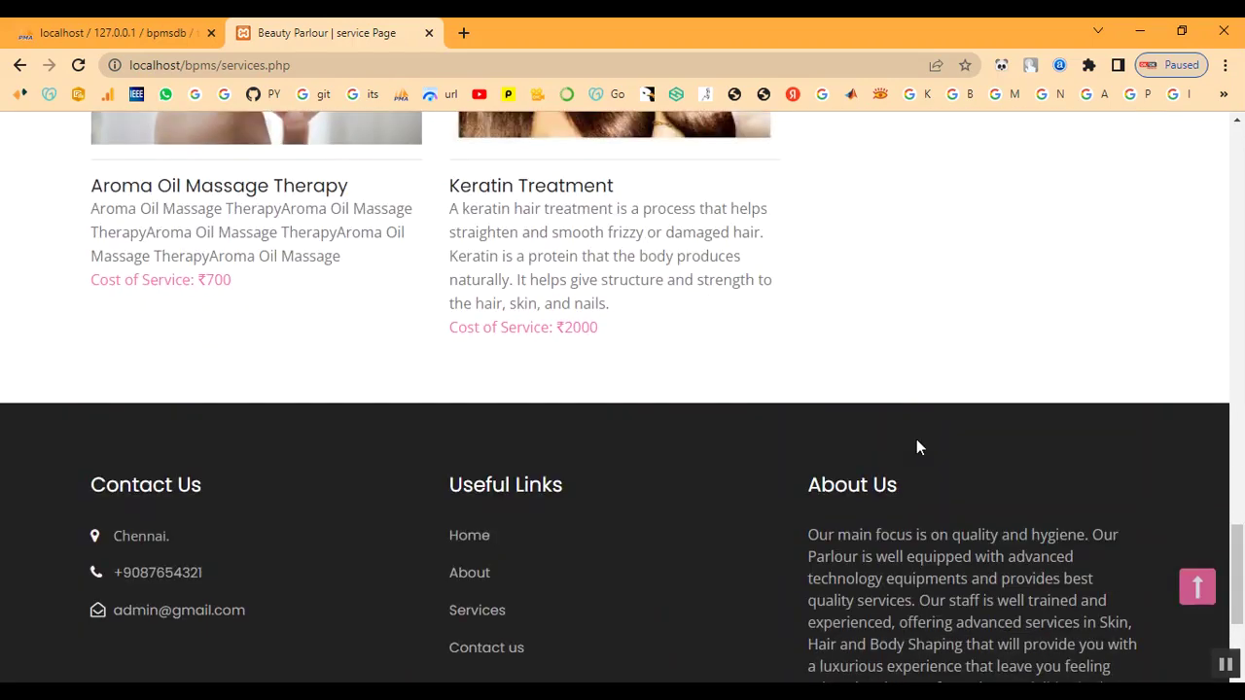
pyautogui.scroll(15, 916, 447)
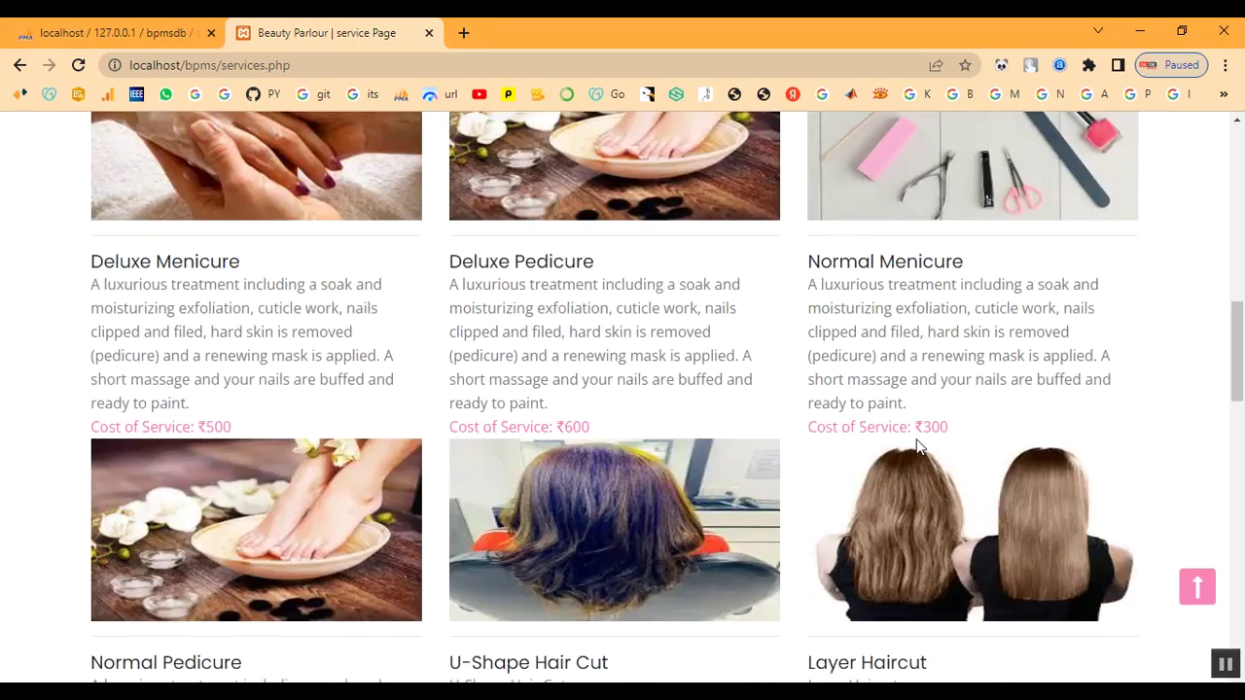
pyautogui.scroll(10, 916, 442)
# On the Signup page, enter the customer's first and last name, mobile number and e-mail
pyautogui.click(917, 165)
pyautogui.scroll(-1, 582, 374)
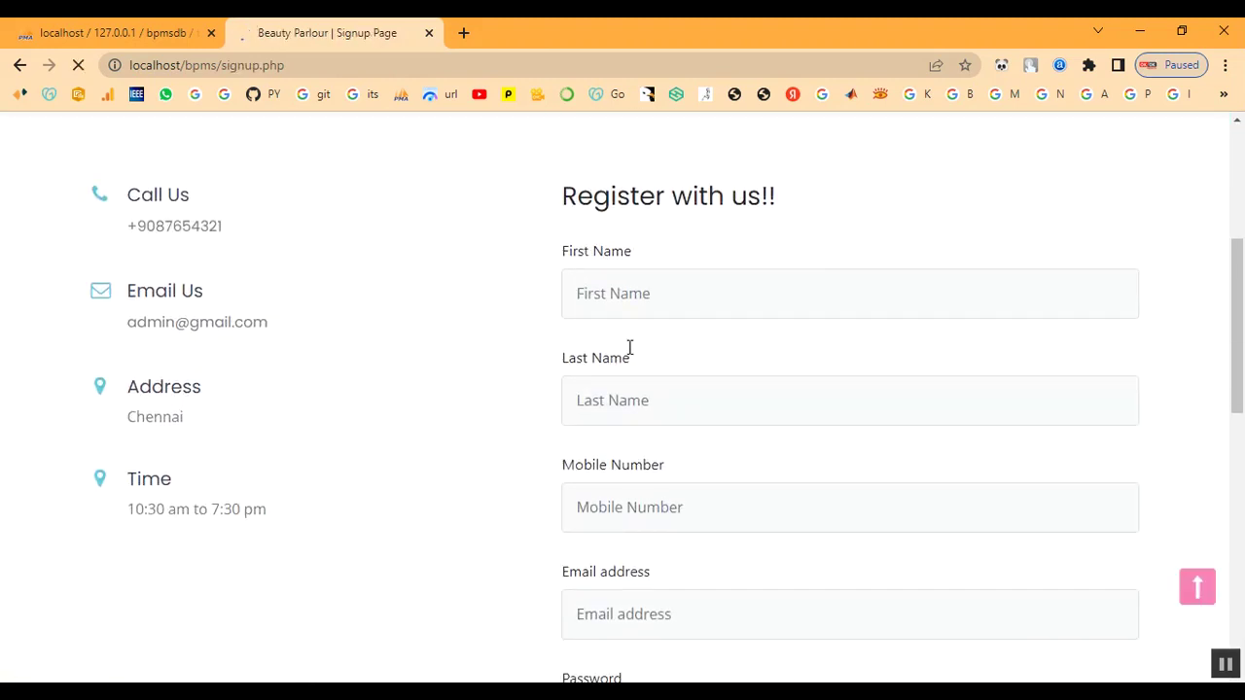
pyautogui.click(637, 298)
pyautogui.write('abi')
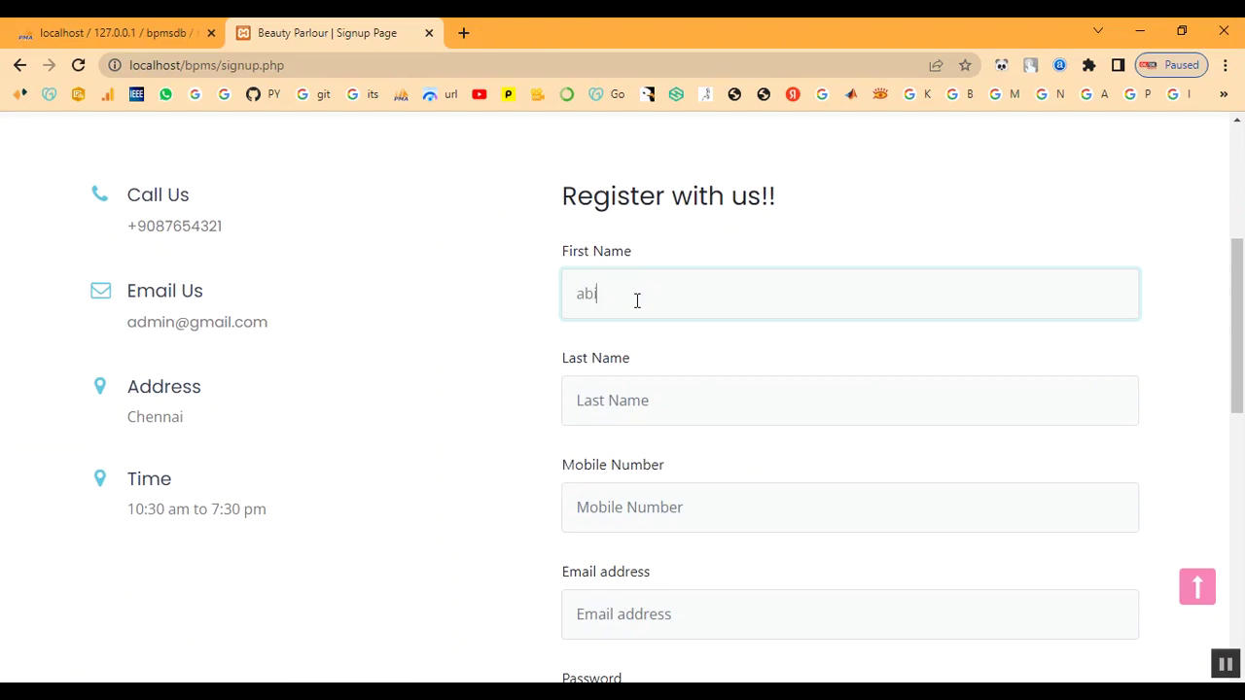
pyautogui.press('Tab')
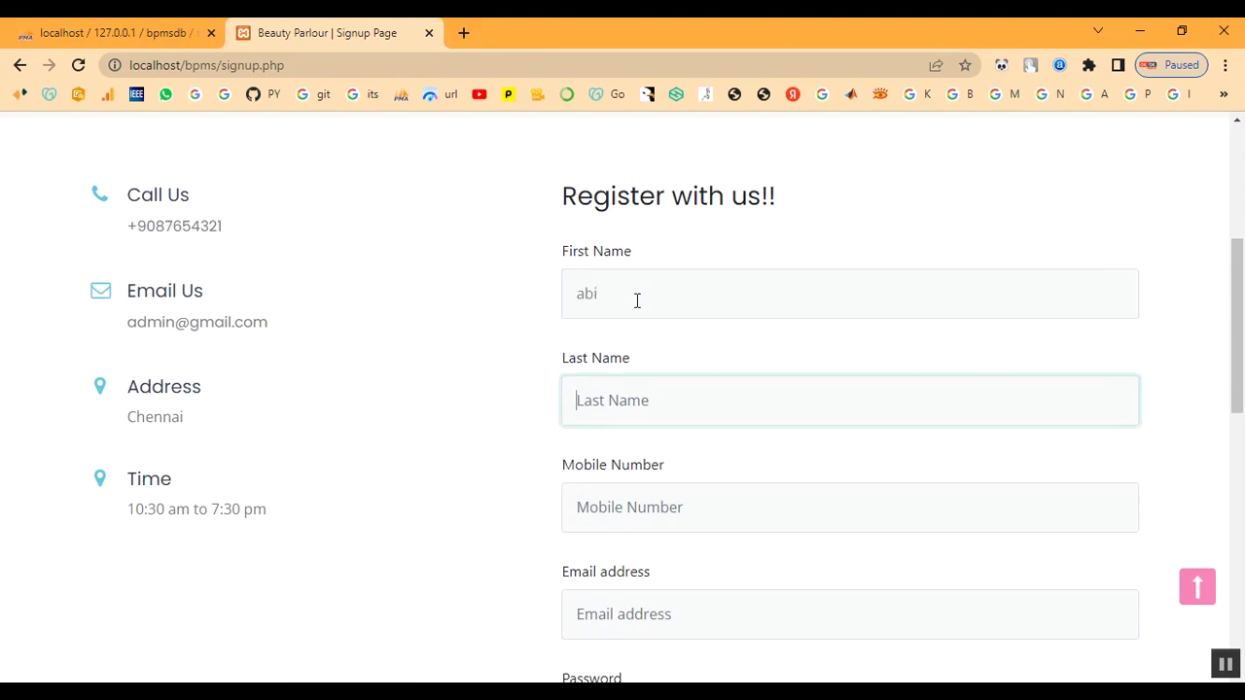
pyautogui.write('abi')
pyautogui.press('Tab')
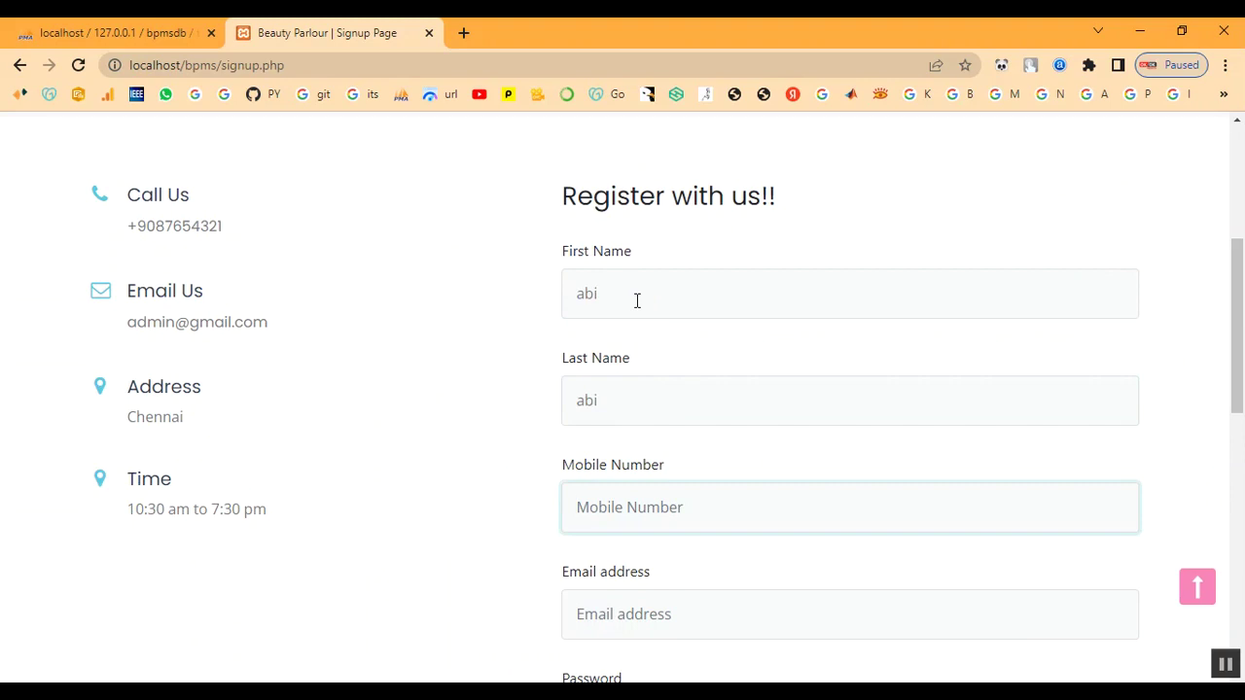
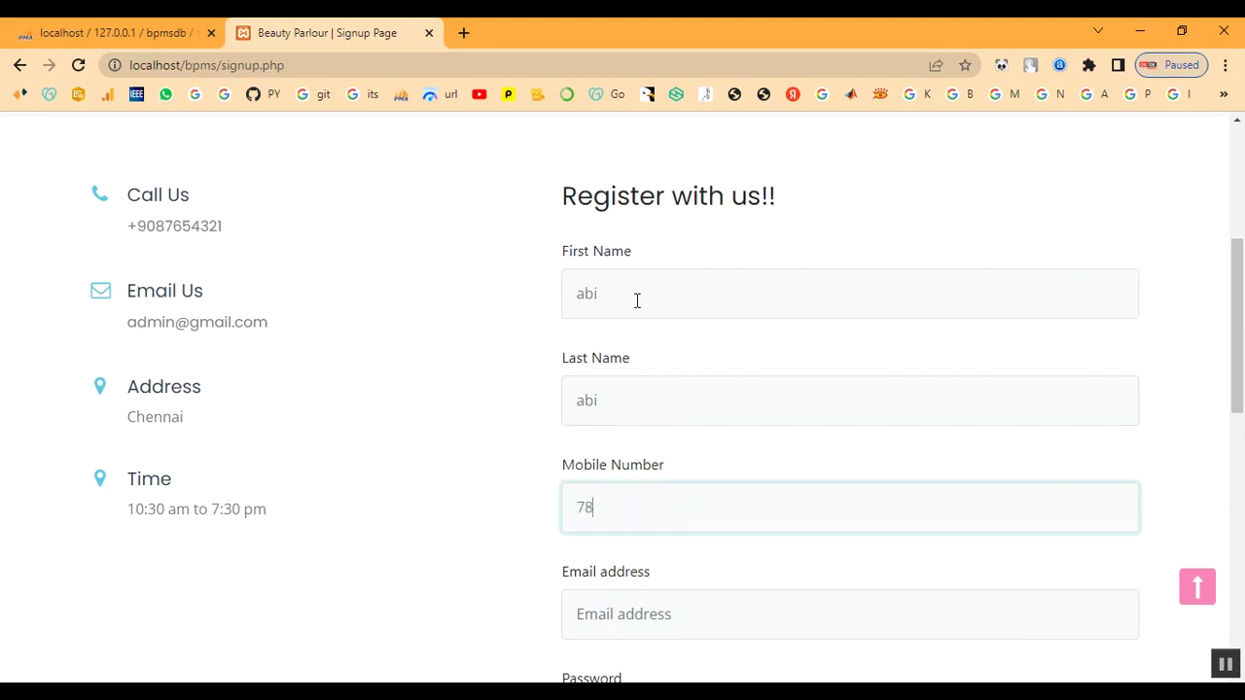
pyautogui.press('Tab')
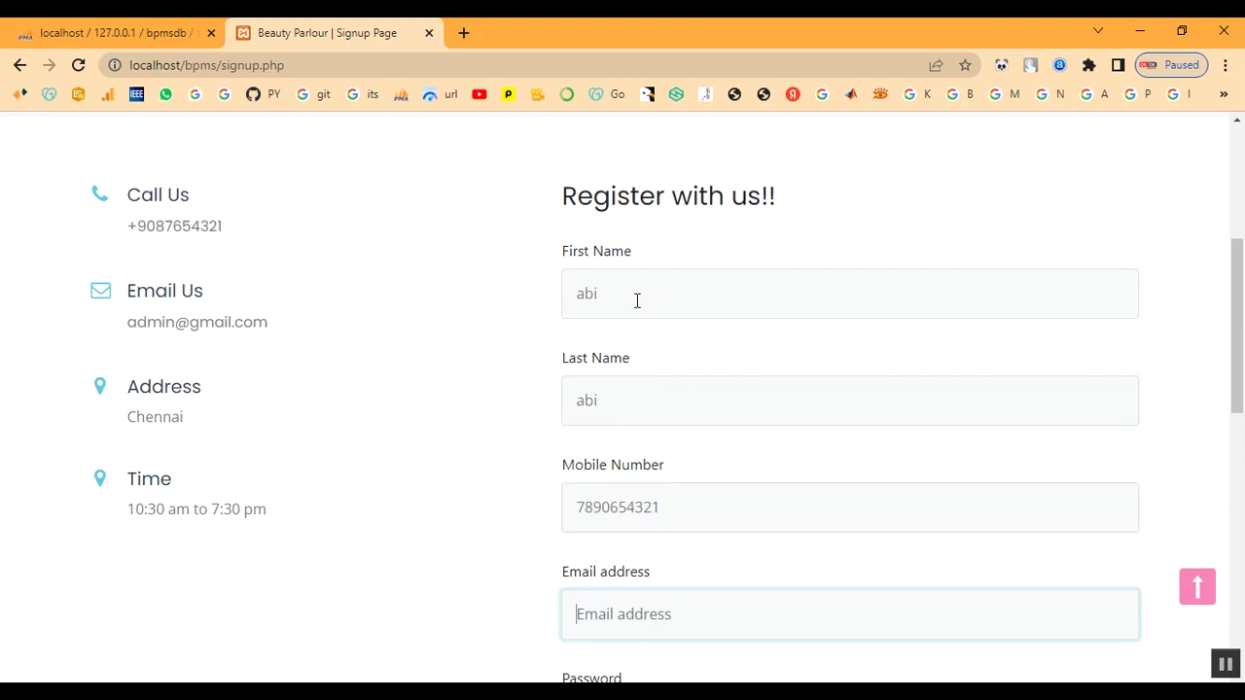
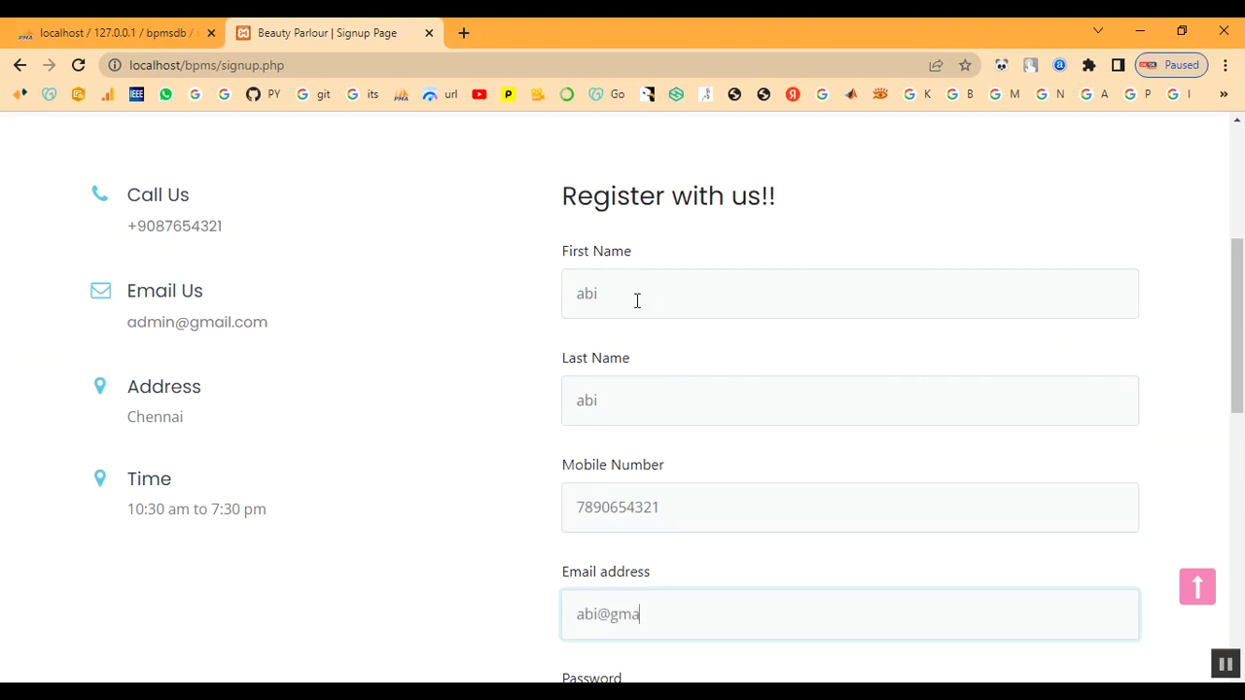
# Enter and repeat the account password, submit the registration, and dismiss the success alert
pyautogui.press('Tab')
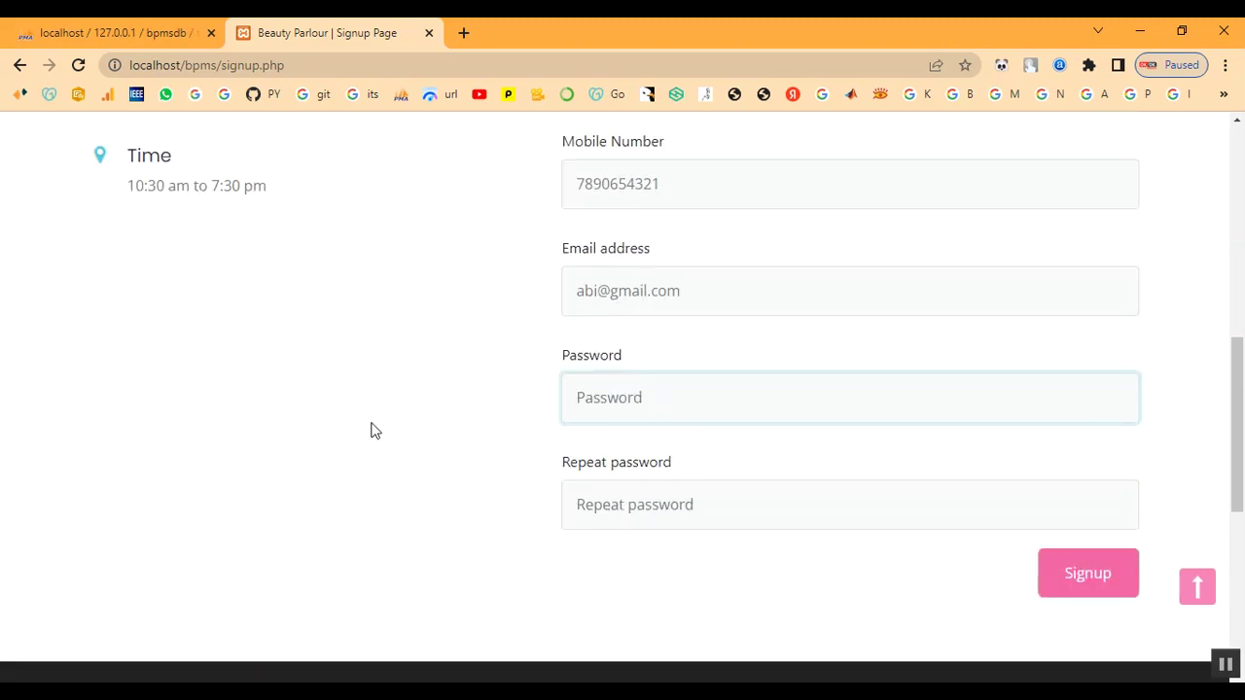
pyautogui.write('123')
pyautogui.press('BackSpace')
pyautogui.write('12')
pyautogui.press('Tab')
pyautogui.write('12')
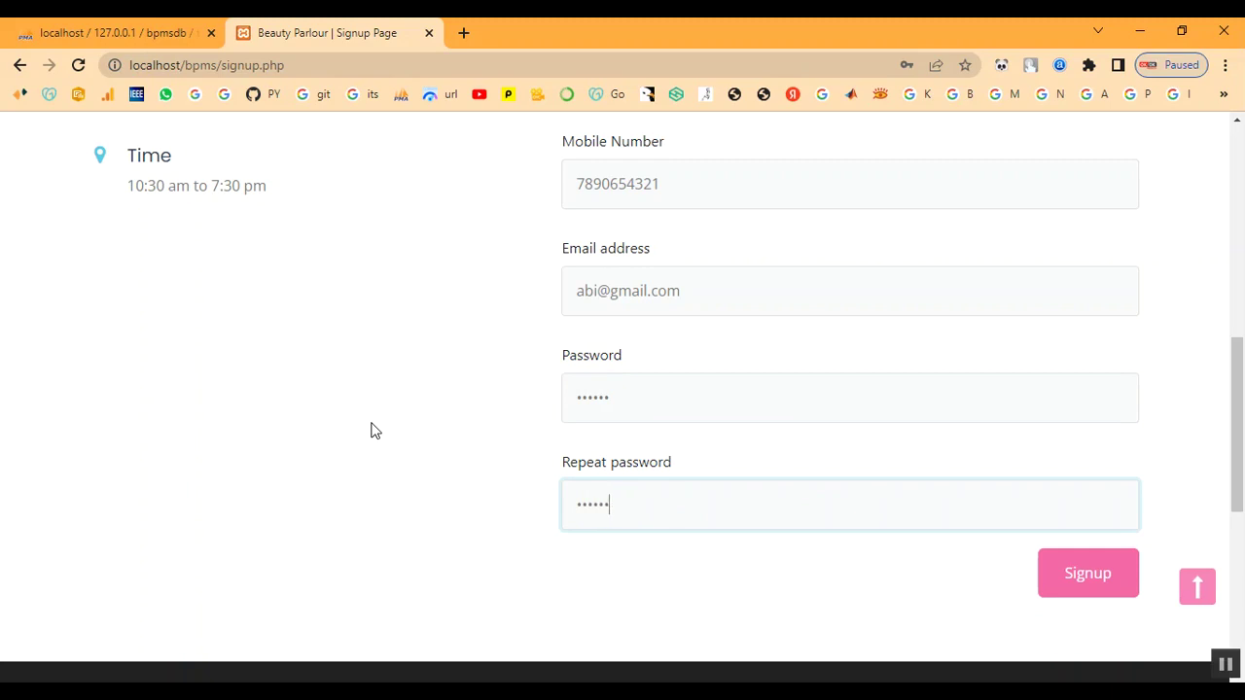
pyautogui.click(1125, 603)
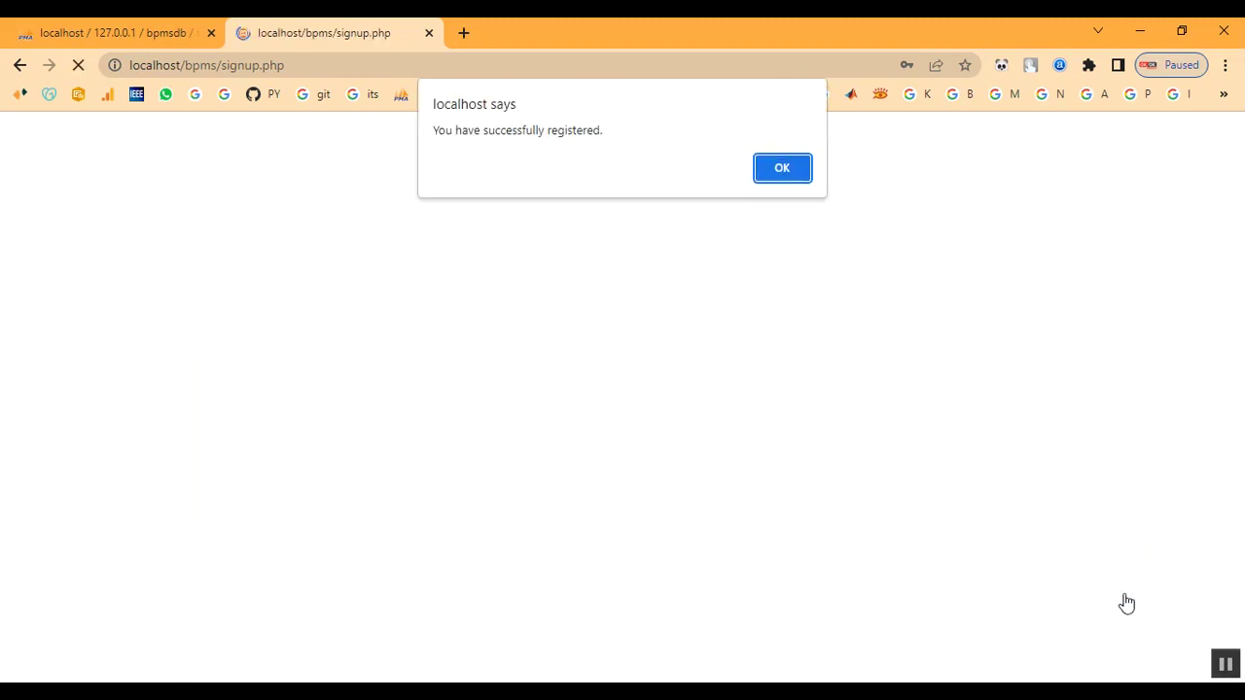
pyautogui.click(786, 173)
# Log in on the customer Login page with the newly registered e-mail and password
pyautogui.scroll(-1, 787, 350)
pyautogui.scroll(1, 893, 275)
pyautogui.click(958, 163)
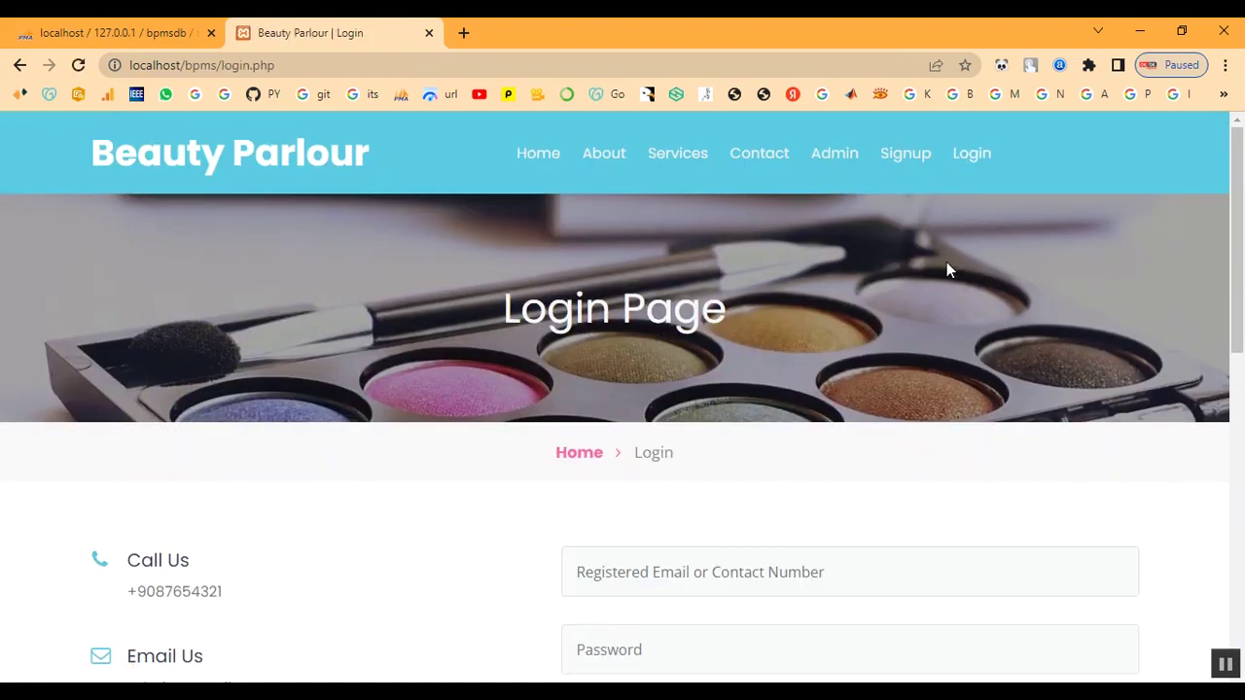
pyautogui.scroll(-1, 708, 395)
pyautogui.click(695, 477)
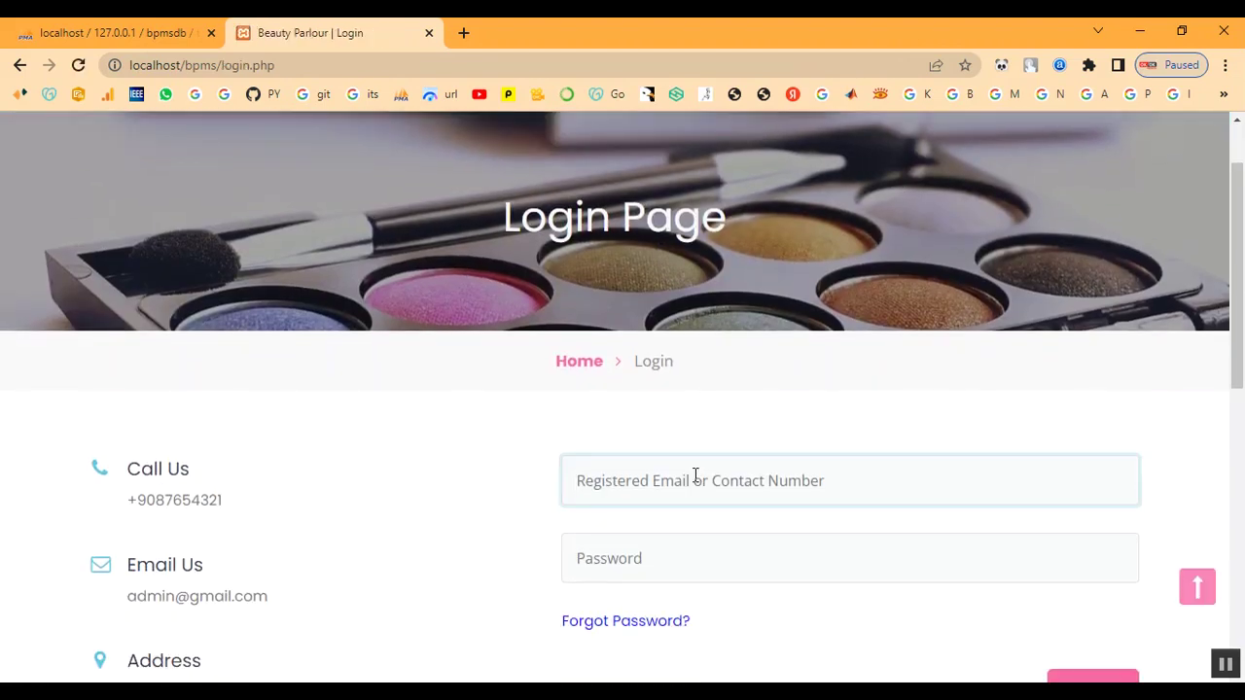
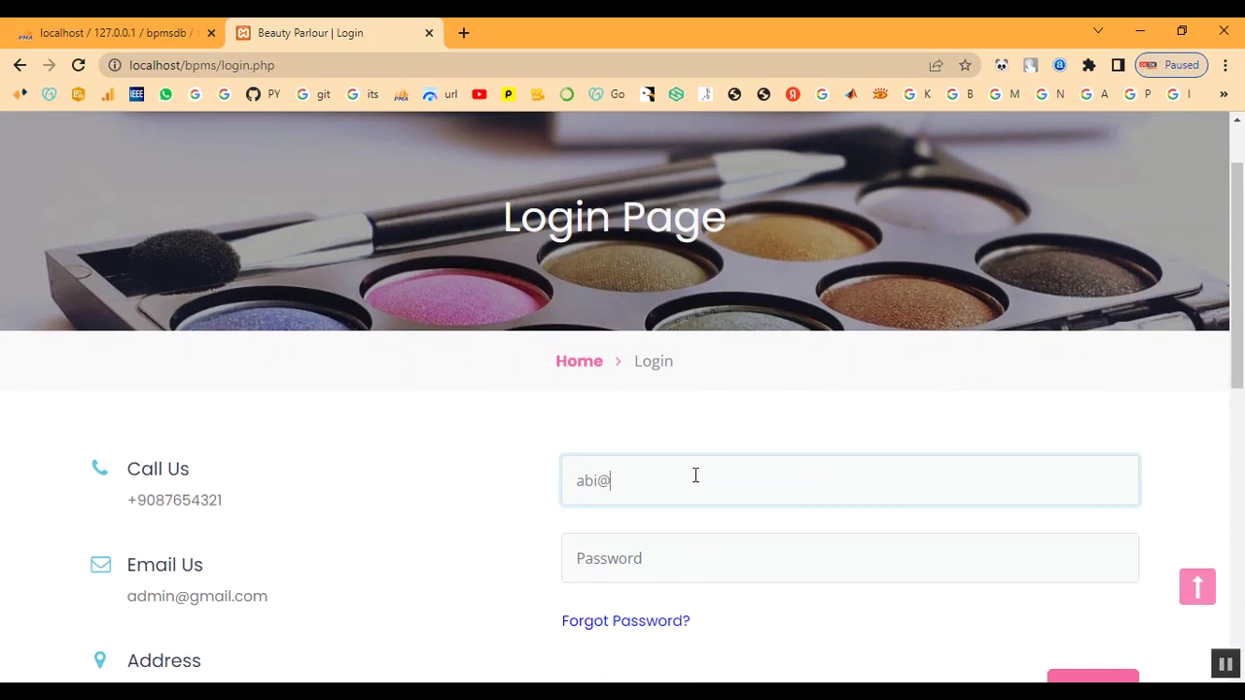
pyautogui.press('Tab')
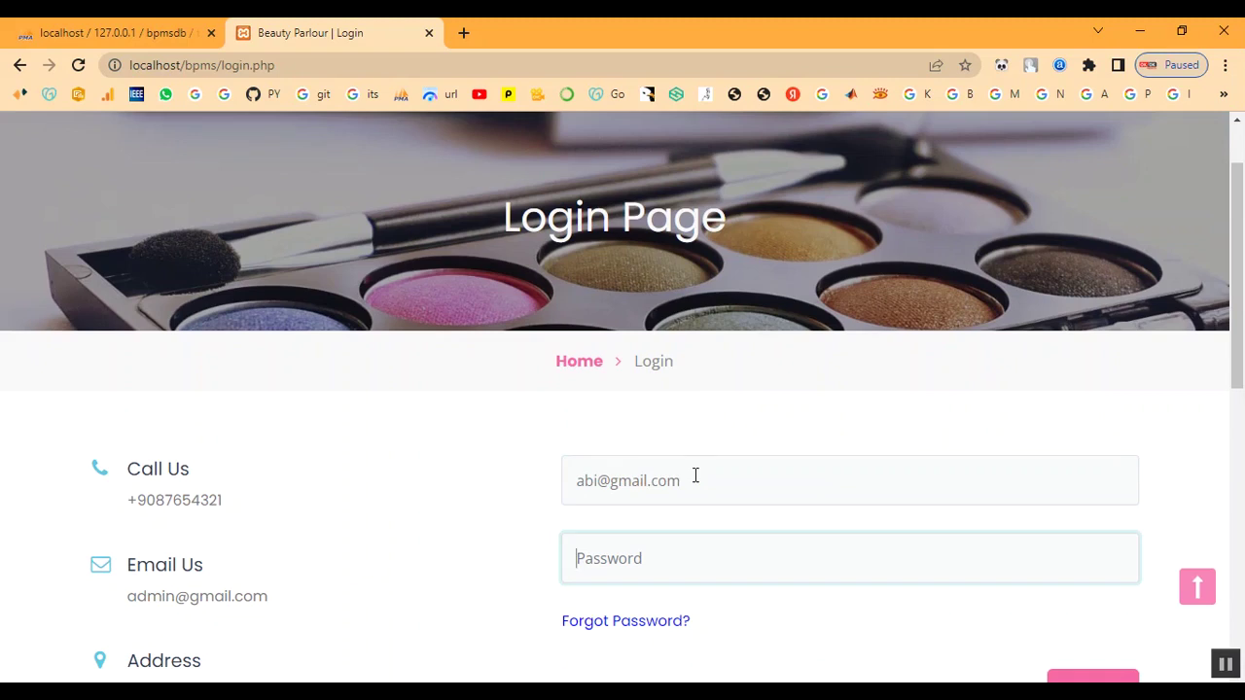
pyautogui.write('1')
pyautogui.scroll(-2, 696, 540)
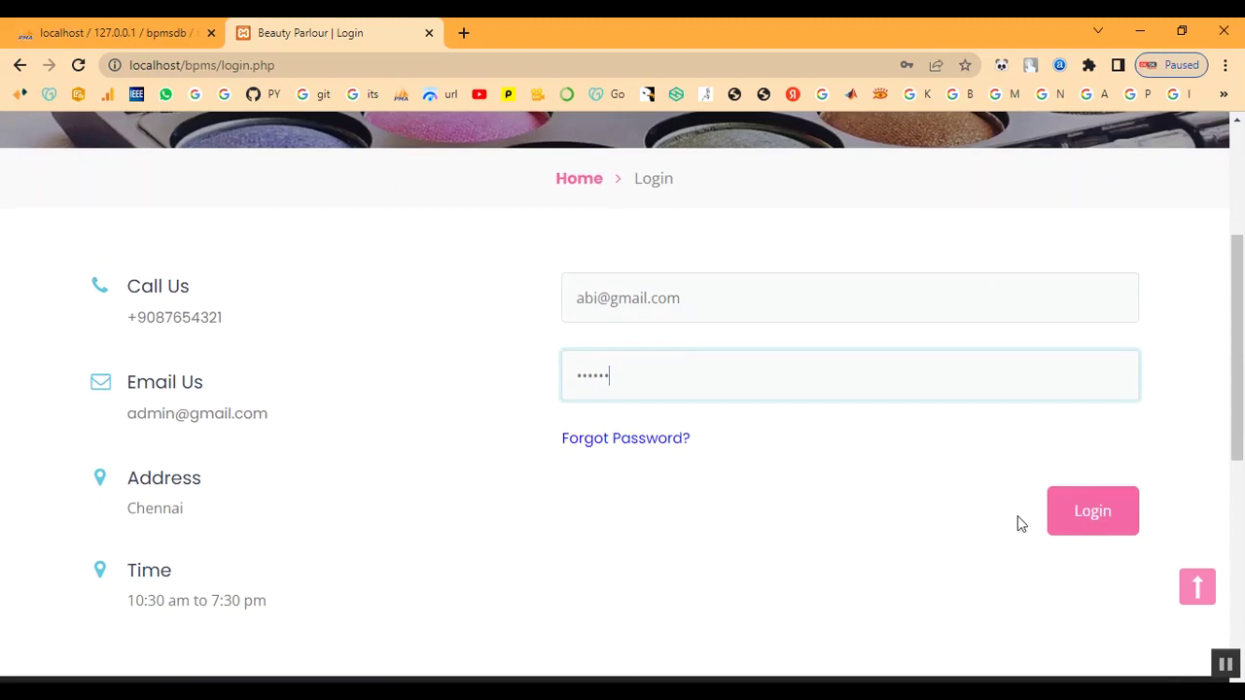
pyautogui.click(1079, 528)
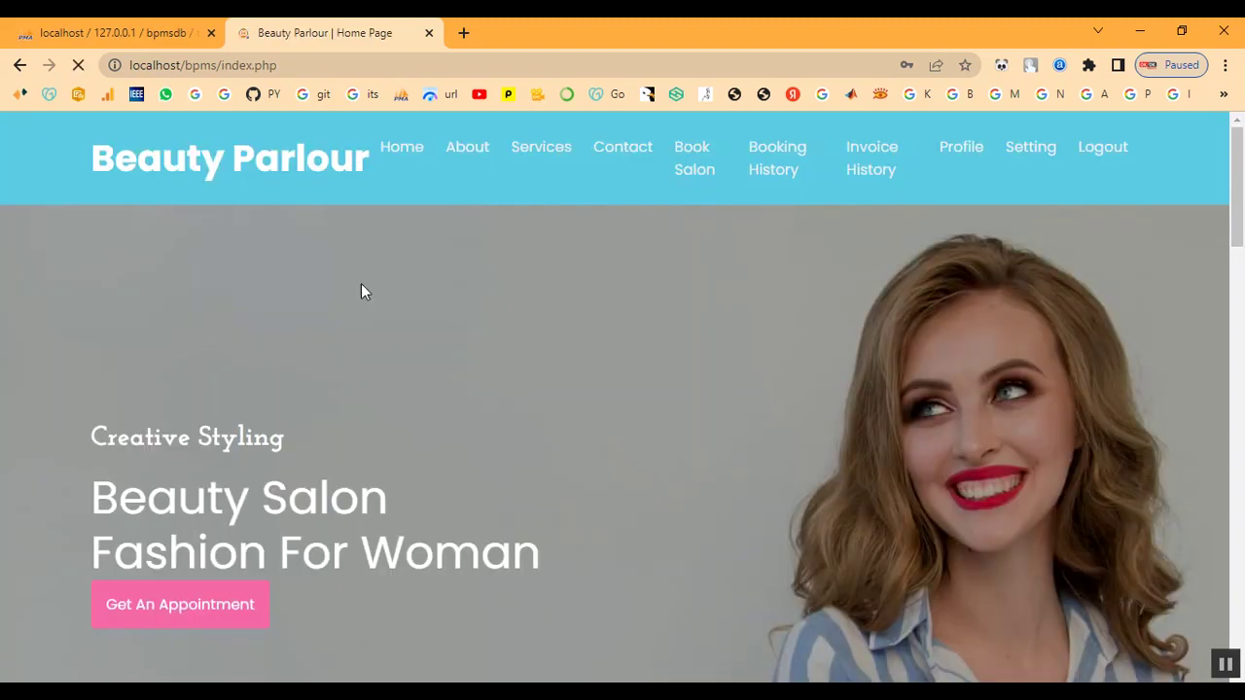
# Browse the salon services, then set the appointment date to 02/10/2023 on the booking page
pyautogui.click(526, 153)
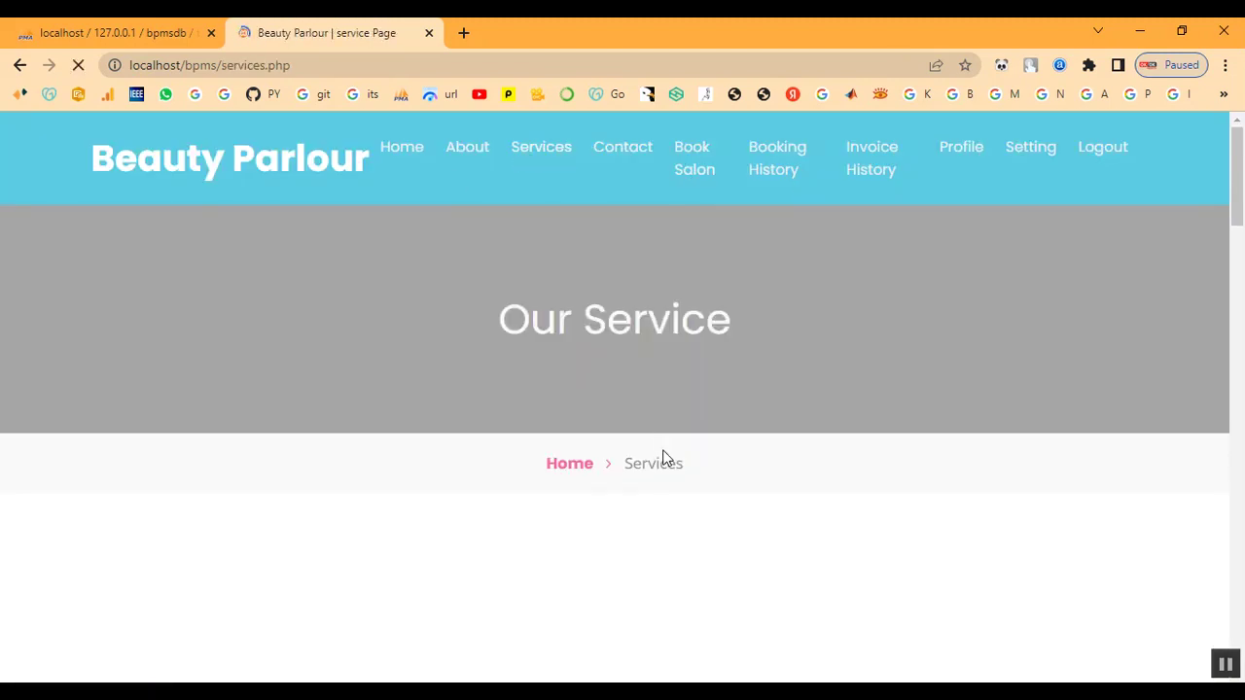
pyautogui.scroll(-15, 652, 474)
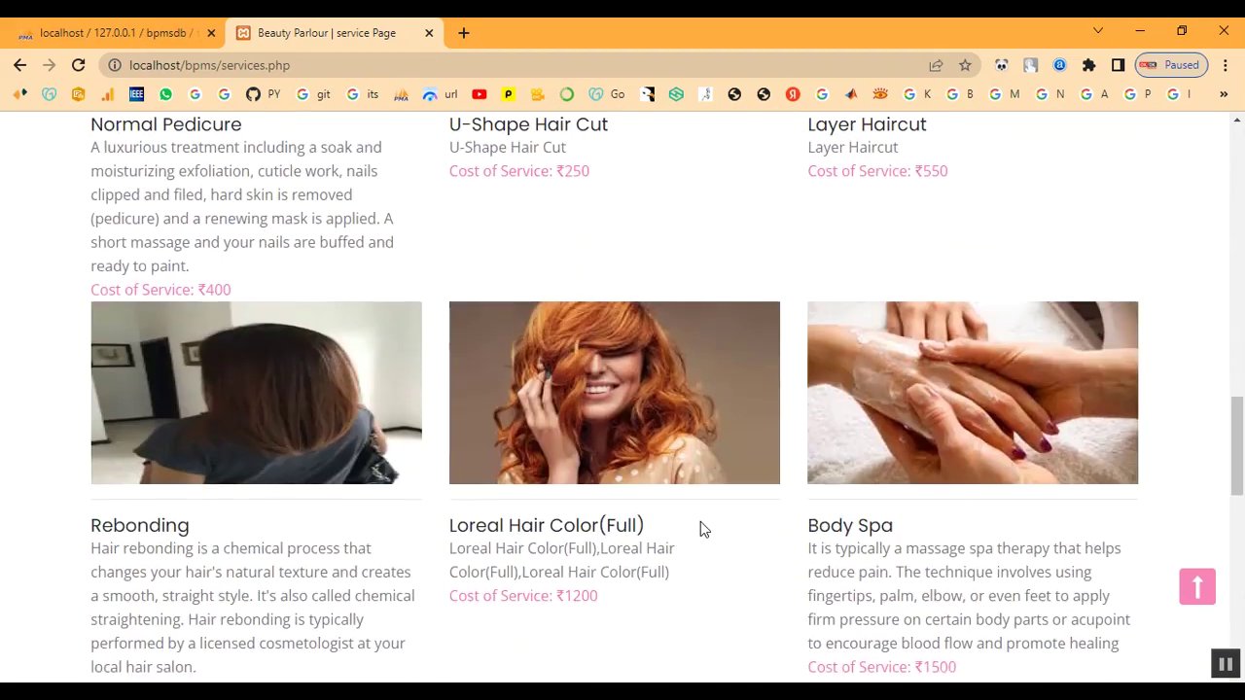
pyautogui.scroll(-5, 700, 521)
pyautogui.scroll(10, 803, 500)
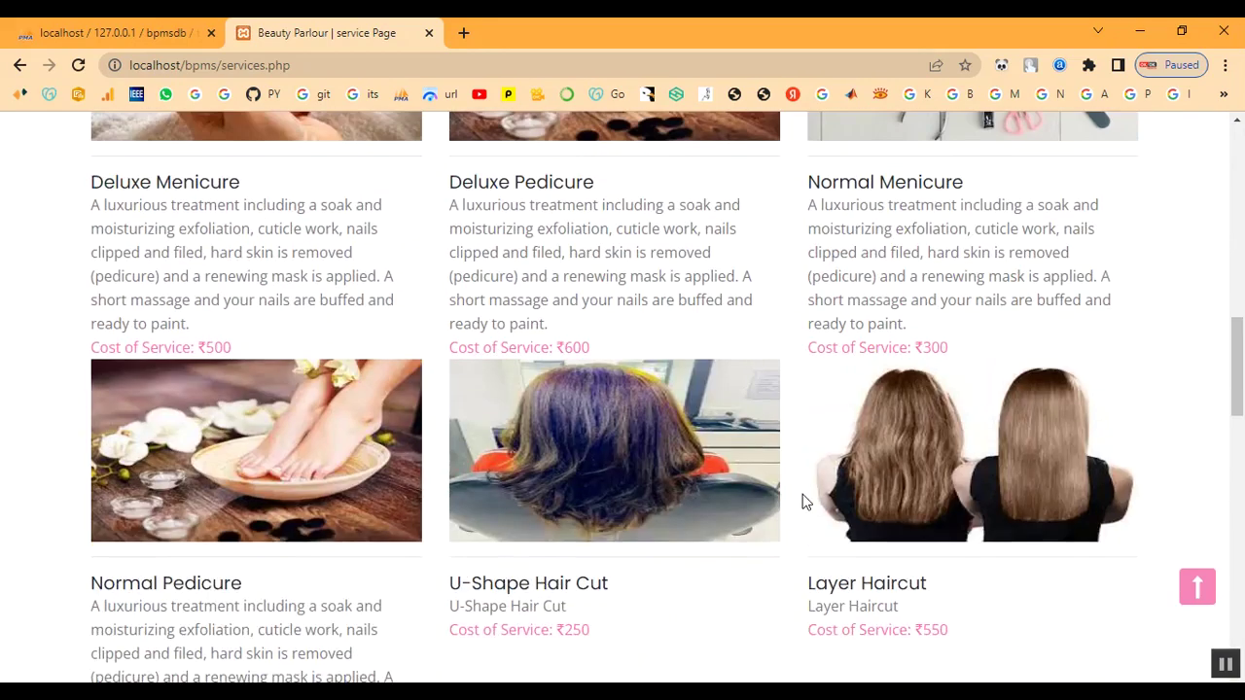
pyautogui.scroll(10, 804, 500)
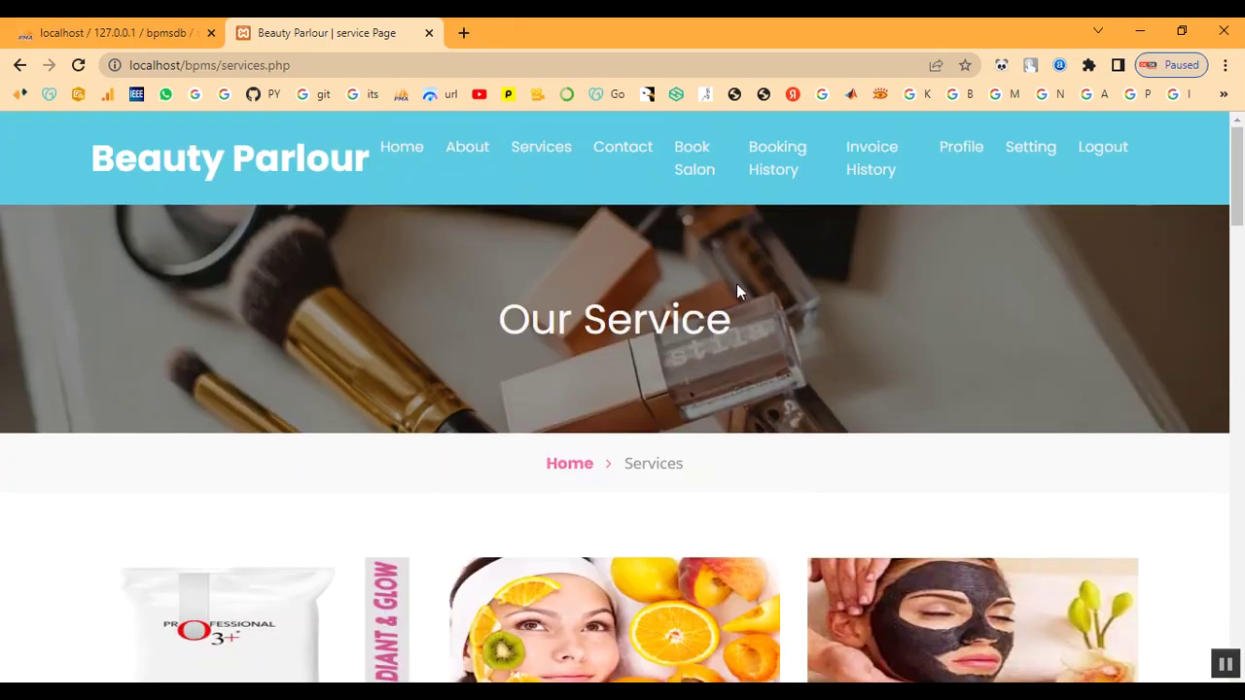
pyautogui.click(689, 167)
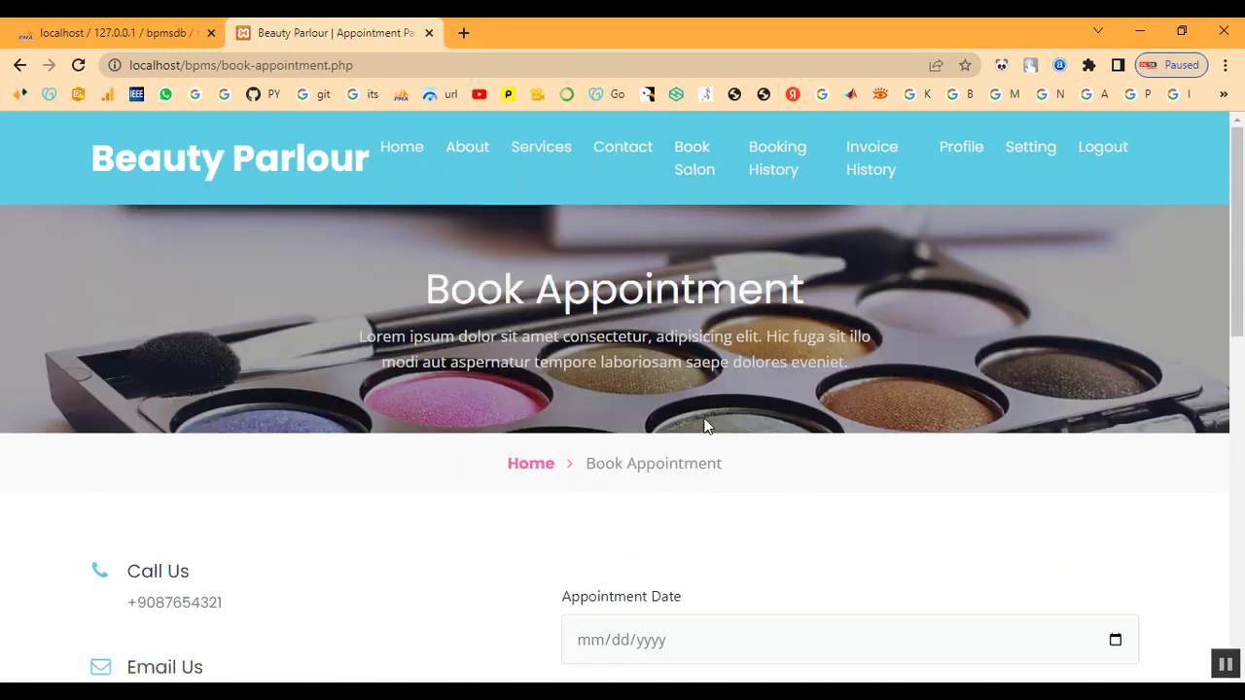
pyautogui.scroll(-3, 706, 428)
pyautogui.click(1114, 275)
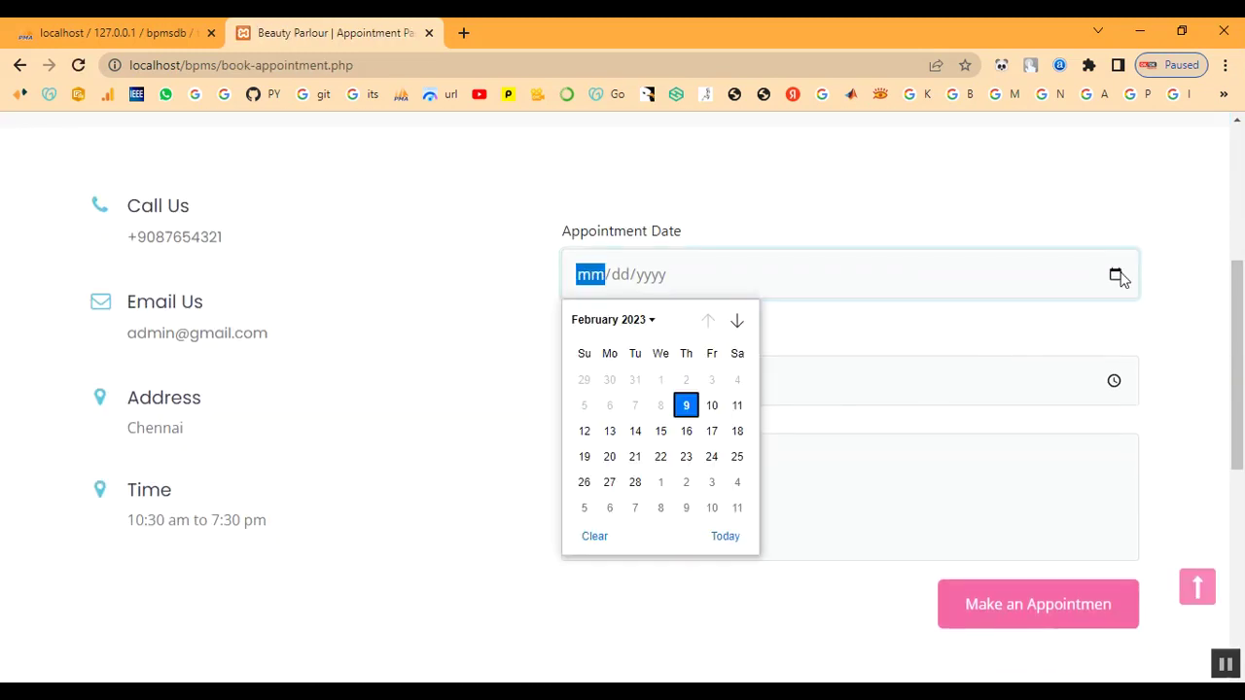
pyautogui.click(711, 406)
# Set the appointment time to 10:00 AM in the time picker
pyautogui.click(1113, 380)
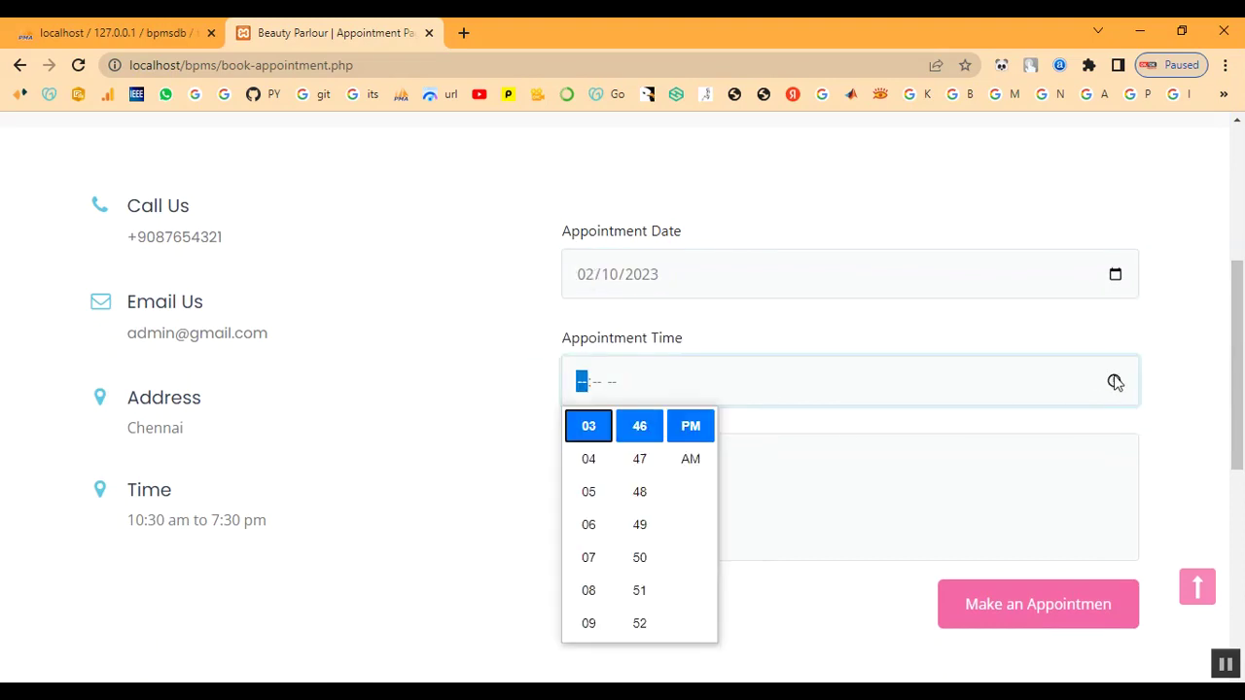
pyautogui.scroll(2, 589, 506)
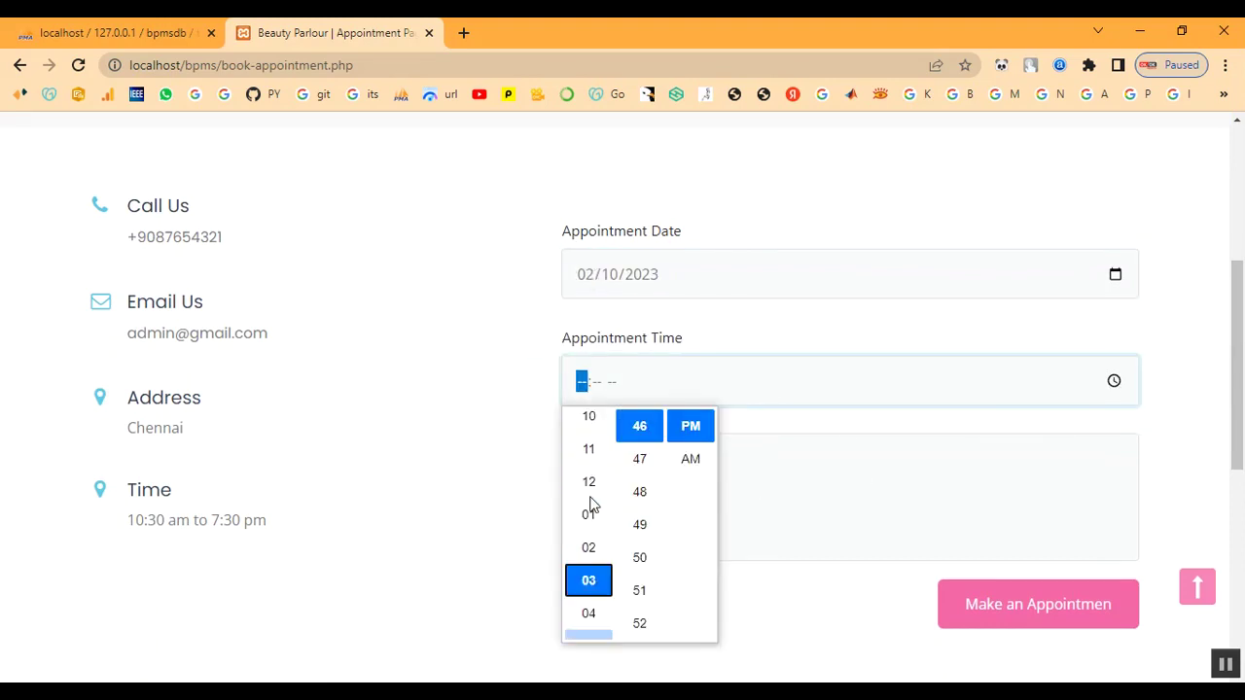
pyautogui.click(589, 458)
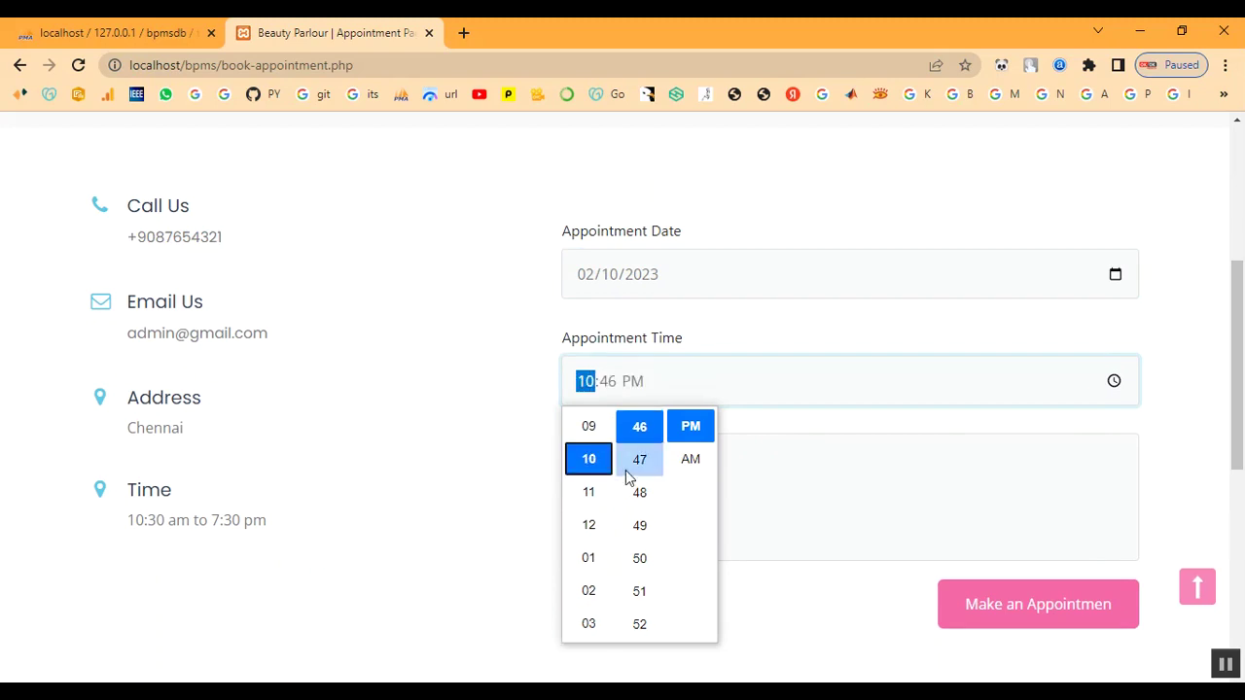
pyautogui.scroll(3, 627, 477)
pyautogui.scroll(4, 628, 481)
pyautogui.scroll(4, 639, 486)
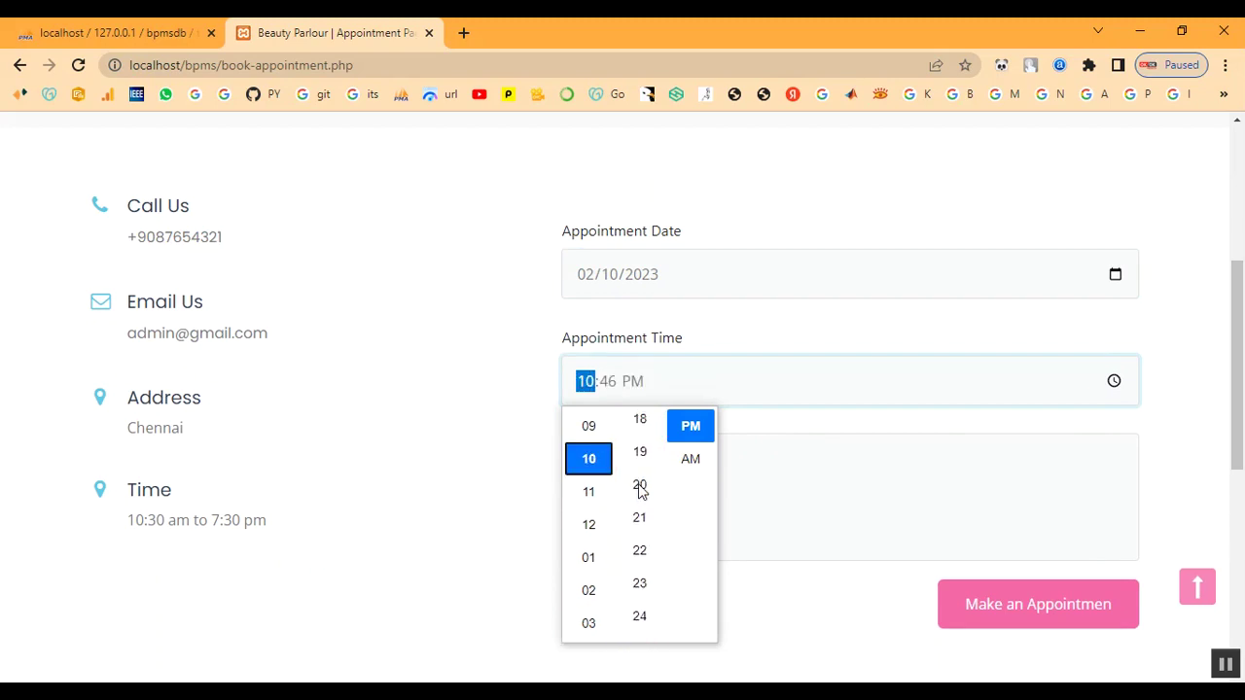
pyautogui.scroll(2, 640, 493)
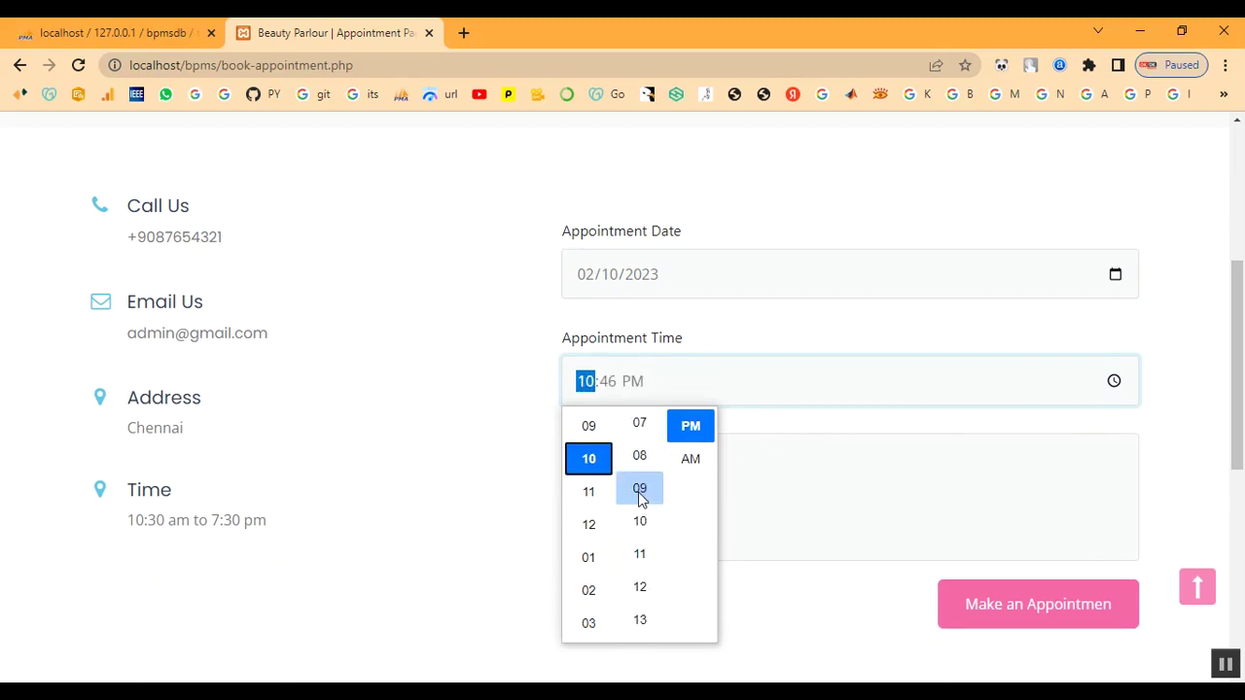
pyautogui.scroll(5, 642, 496)
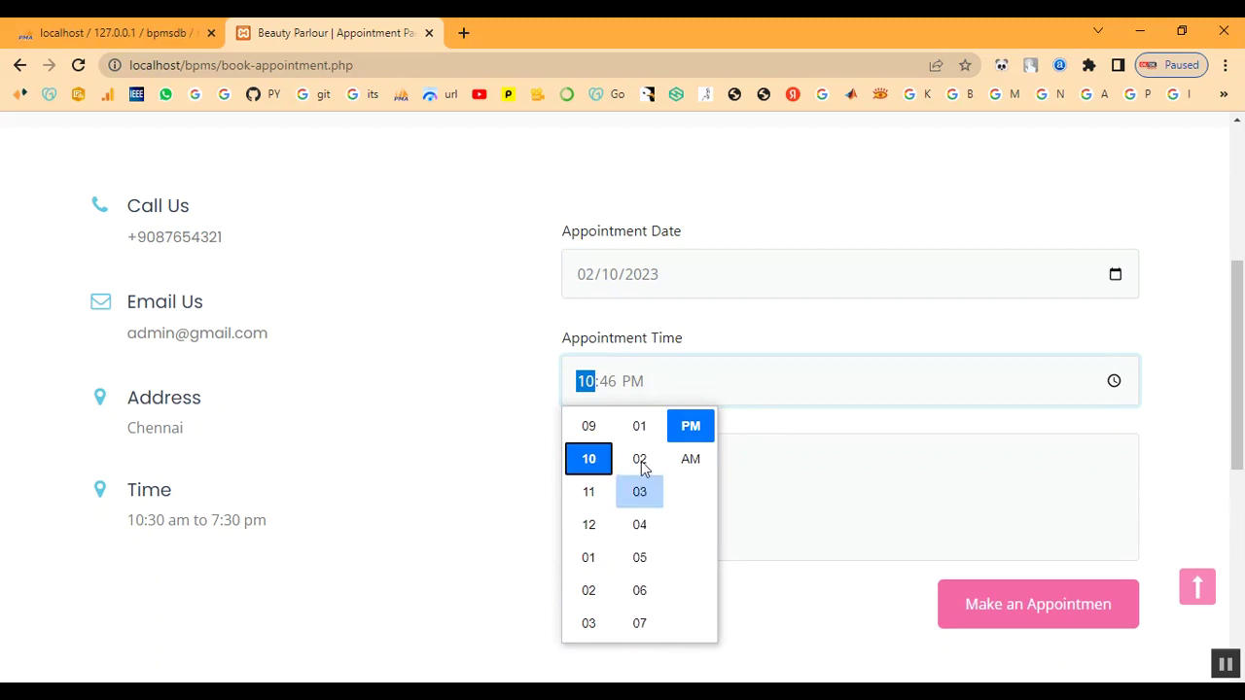
pyautogui.click(700, 459)
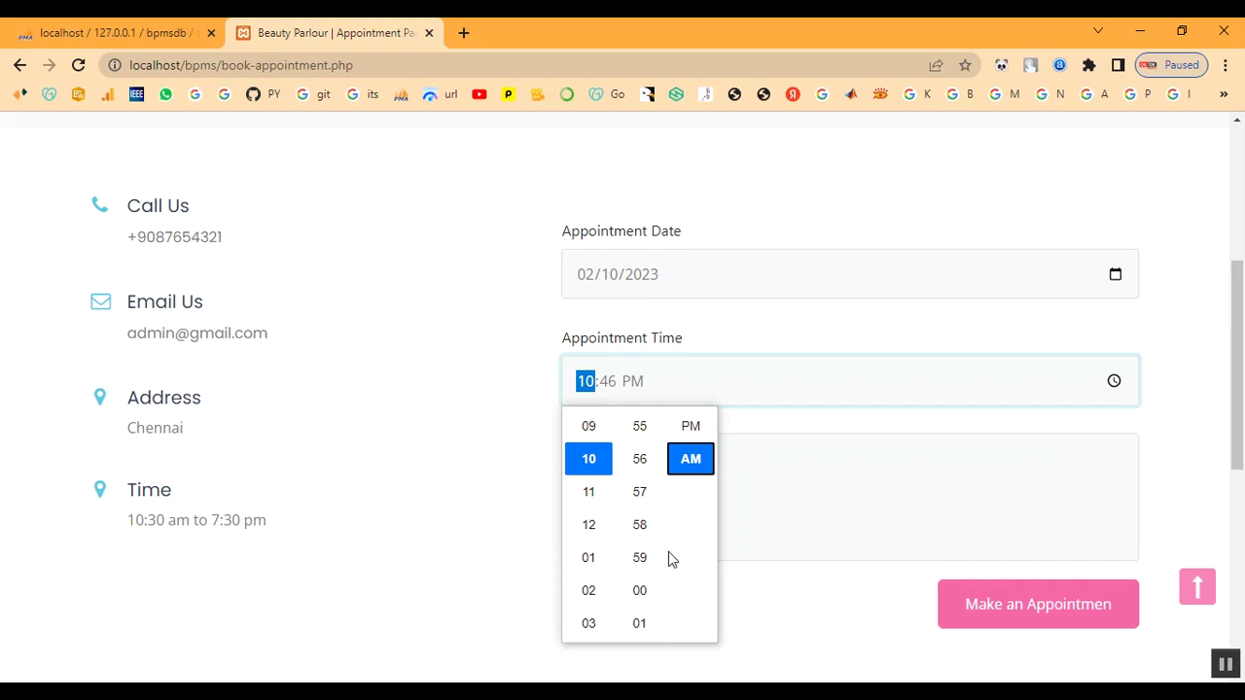
pyautogui.scroll(-4, 648, 554)
pyautogui.scroll(2, 652, 550)
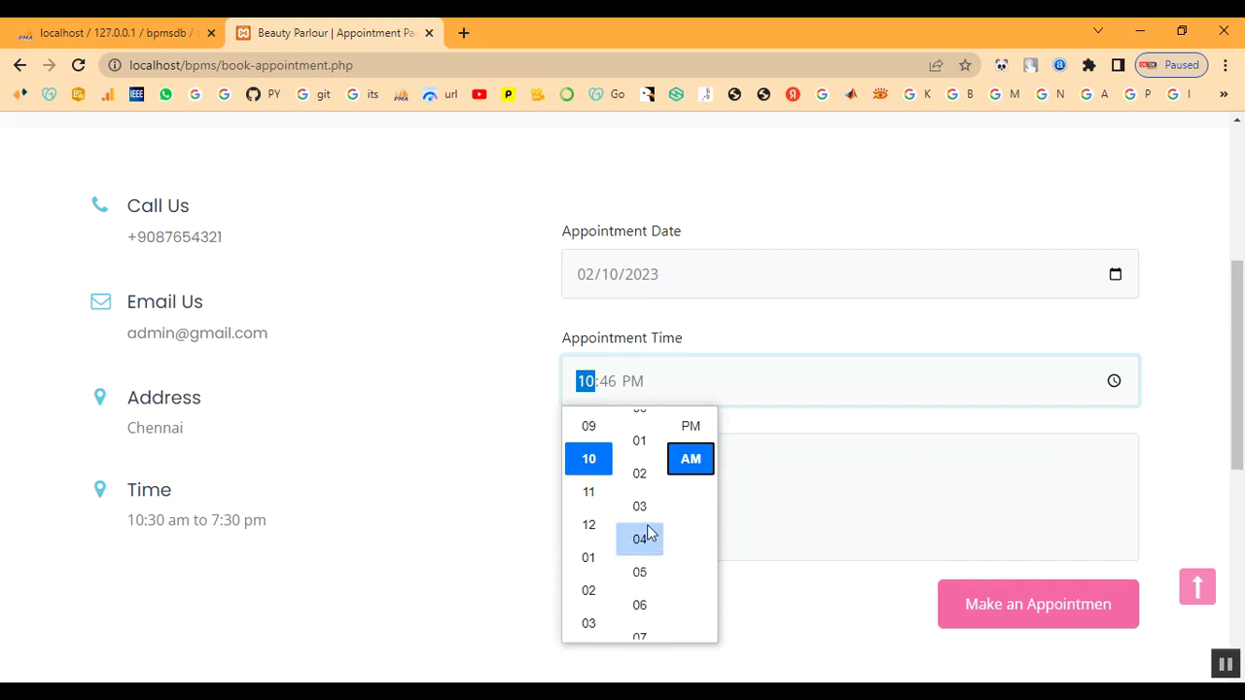
pyautogui.scroll(1, 647, 496)
pyautogui.click(642, 428)
pyautogui.click(840, 429)
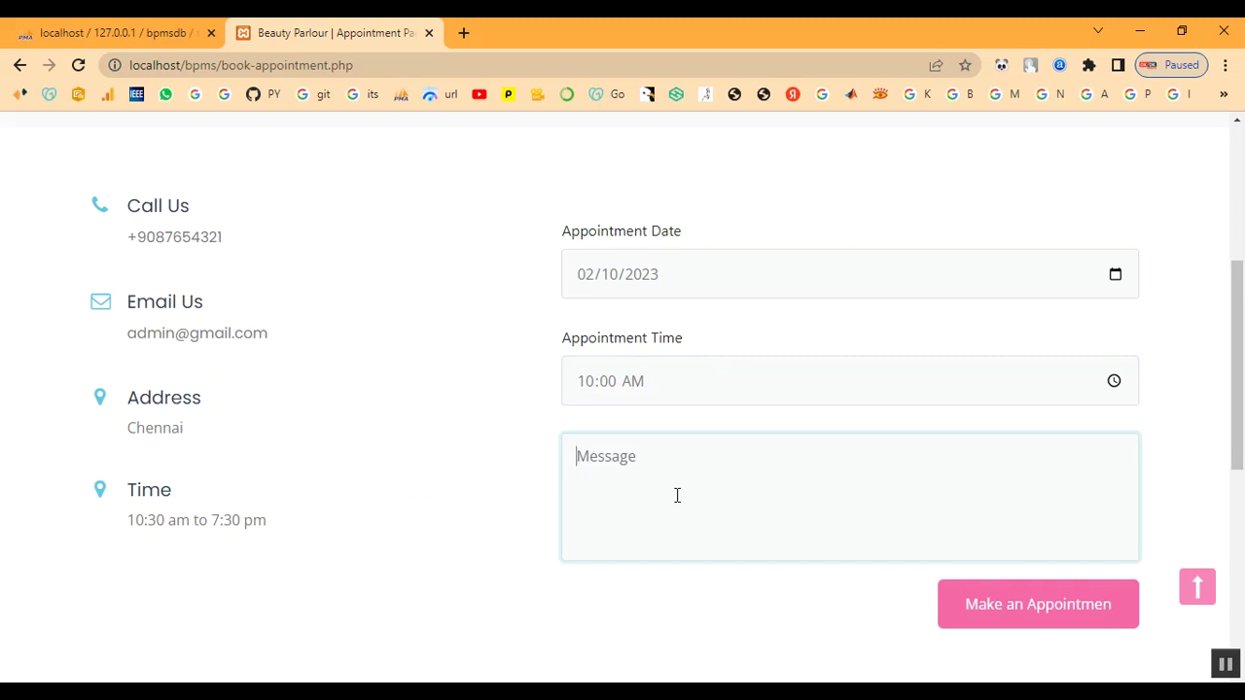
# Enter 'Keratin Treatment' as the message and submit the appointment booking
pyautogui.write('I')
pyautogui.press('BackSpace')
pyautogui.write('Keratin Treatment')
pyautogui.click(978, 603)
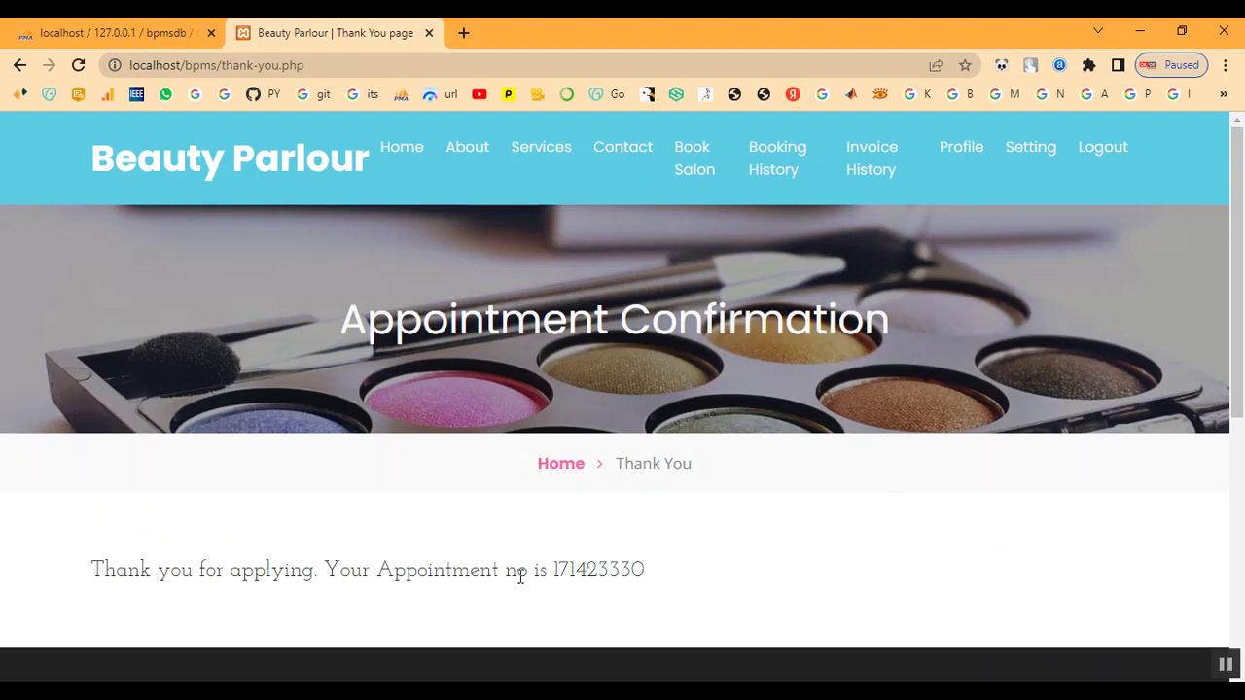
# Copy the new appointment number from the booking confirmation message
pyautogui.moveTo(554, 566); pyautogui.dragTo(665, 571)
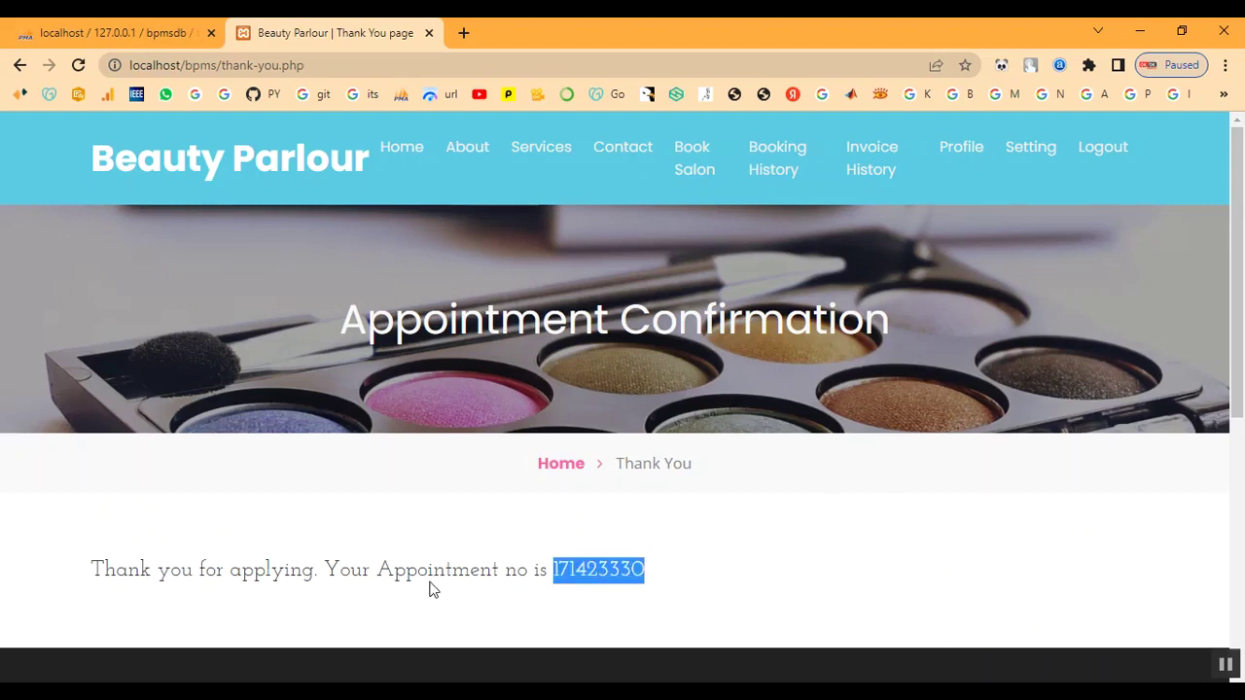
pyautogui.rightClick(592, 577)
pyautogui.click(650, 465)
pyautogui.moveTo(94, 570); pyautogui.dragTo(761, 589)
pyautogui.click(761, 589)
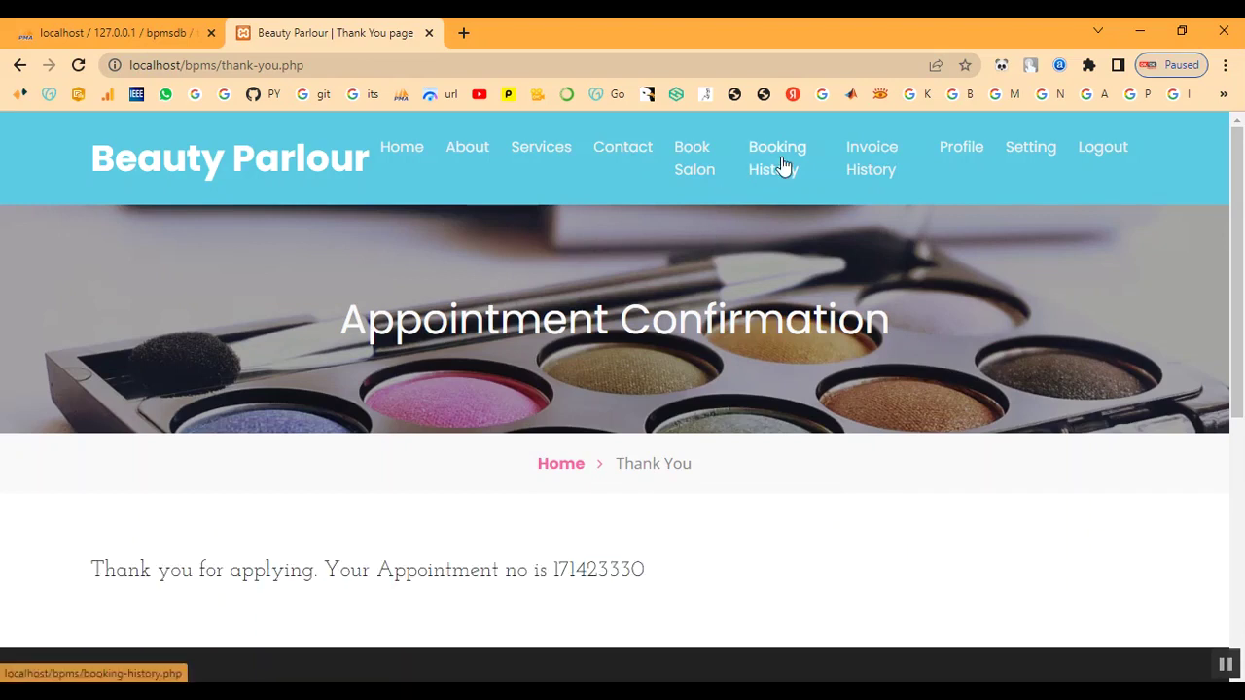
# Check the new appointment in Booking History, marked Waiting for confirmation, and view its details
pyautogui.click(784, 167)
pyautogui.scroll(-2, 868, 515)
pyautogui.scroll(-1, 867, 514)
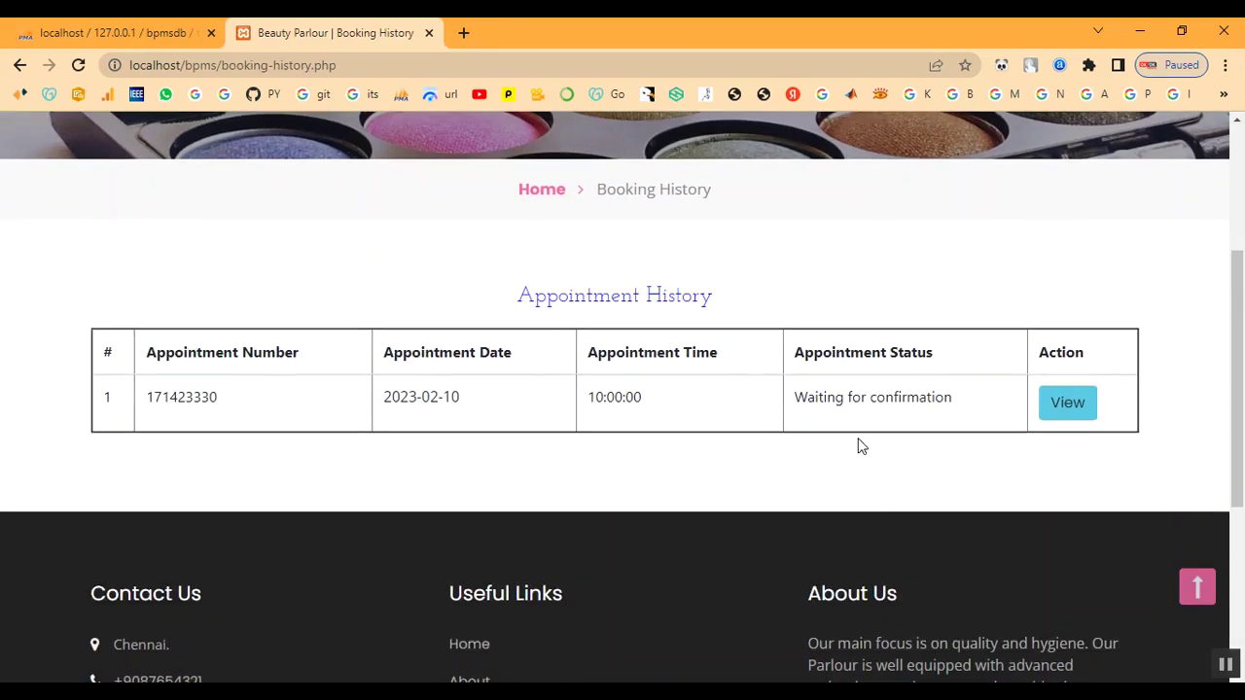
pyautogui.click(1081, 409)
pyautogui.scroll(-4, 901, 475)
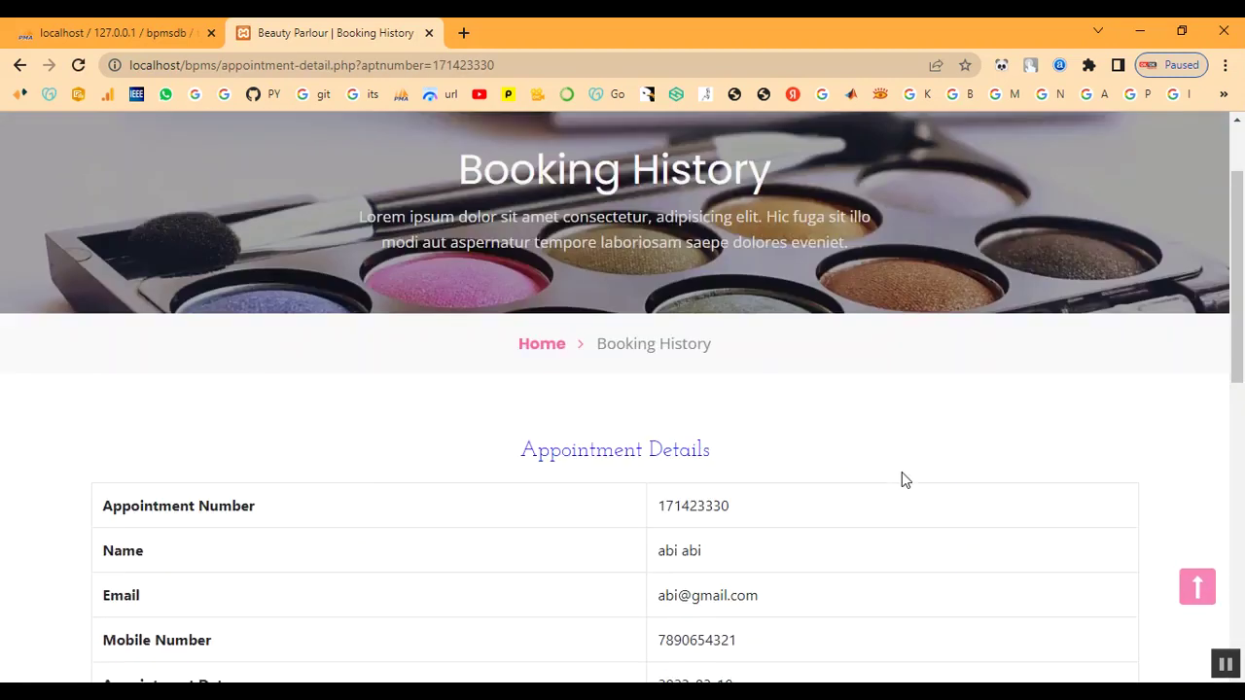
pyautogui.moveTo(681, 568); pyautogui.dragTo(862, 591)
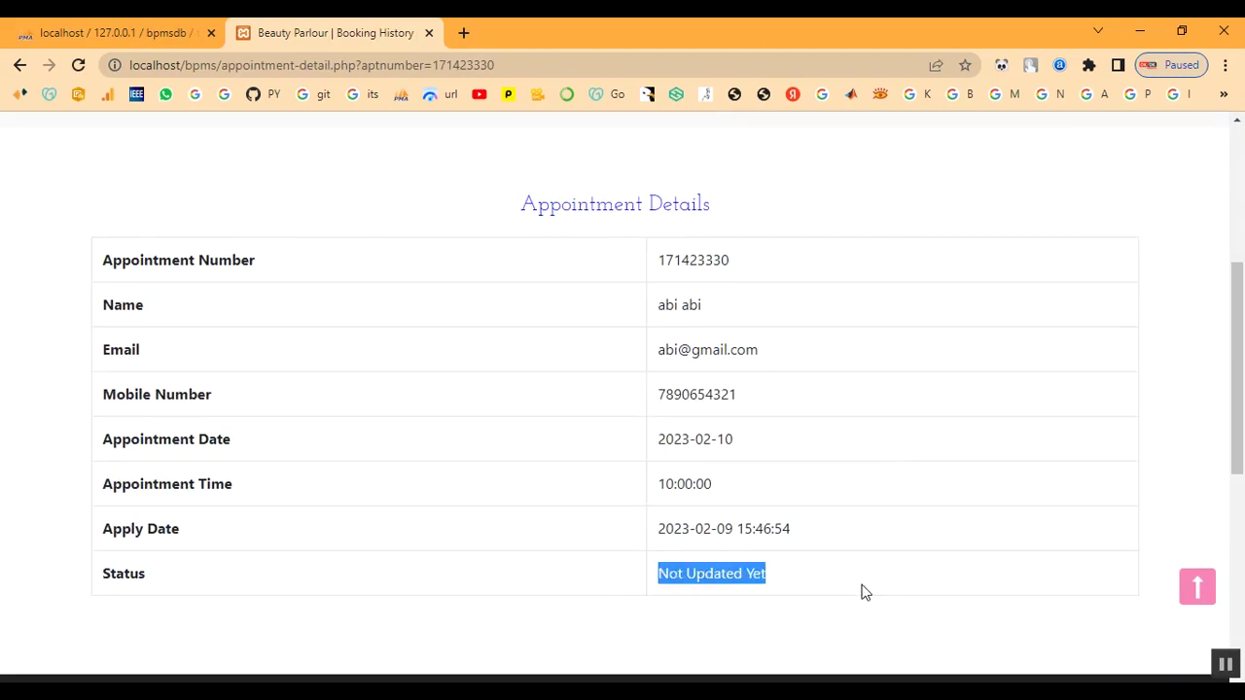
pyautogui.scroll(4, 866, 574)
pyautogui.click(778, 180)
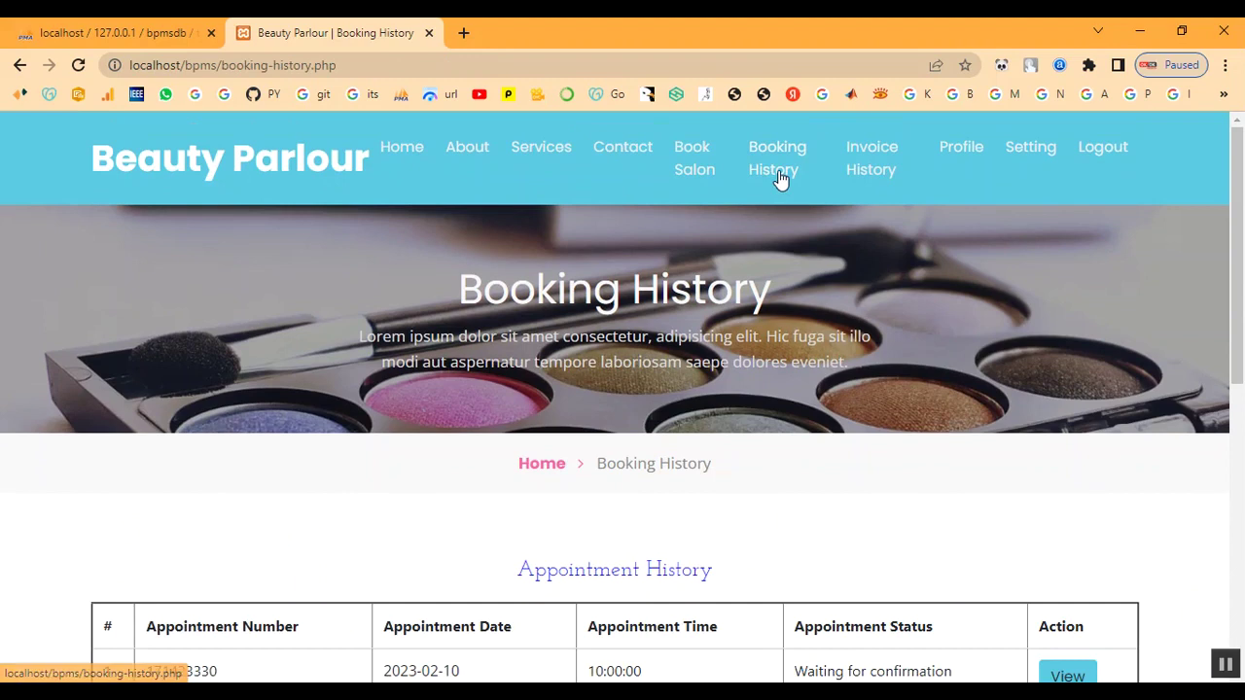
# Look over the customer's invoice history and profile page
pyautogui.click(889, 163)
pyautogui.scroll(-3, 888, 338)
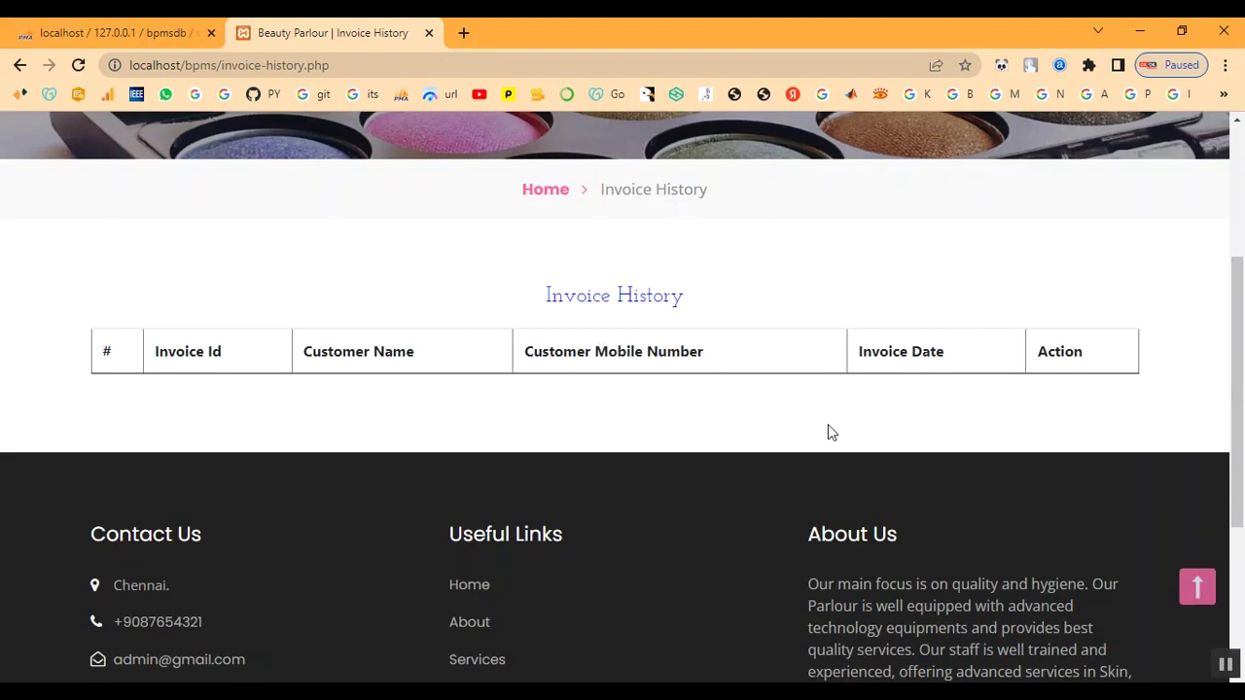
pyautogui.scroll(3, 827, 428)
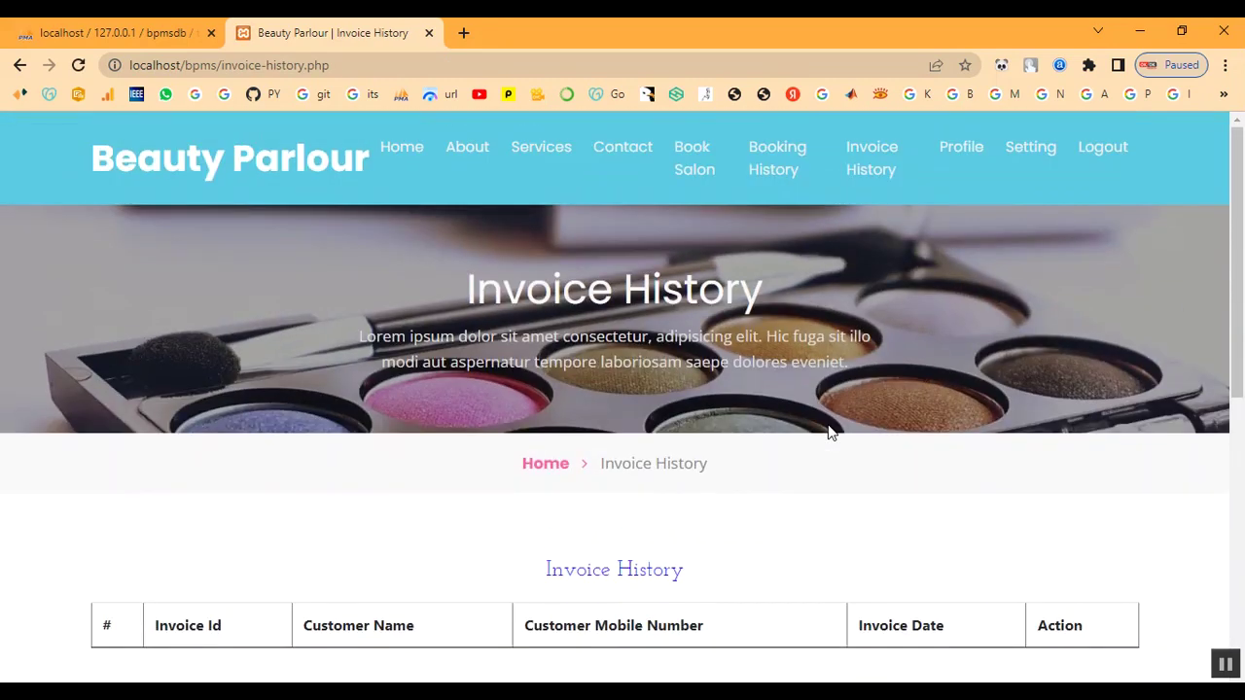
pyautogui.click(953, 150)
pyautogui.scroll(-1, 857, 418)
pyautogui.scroll(-8, 855, 412)
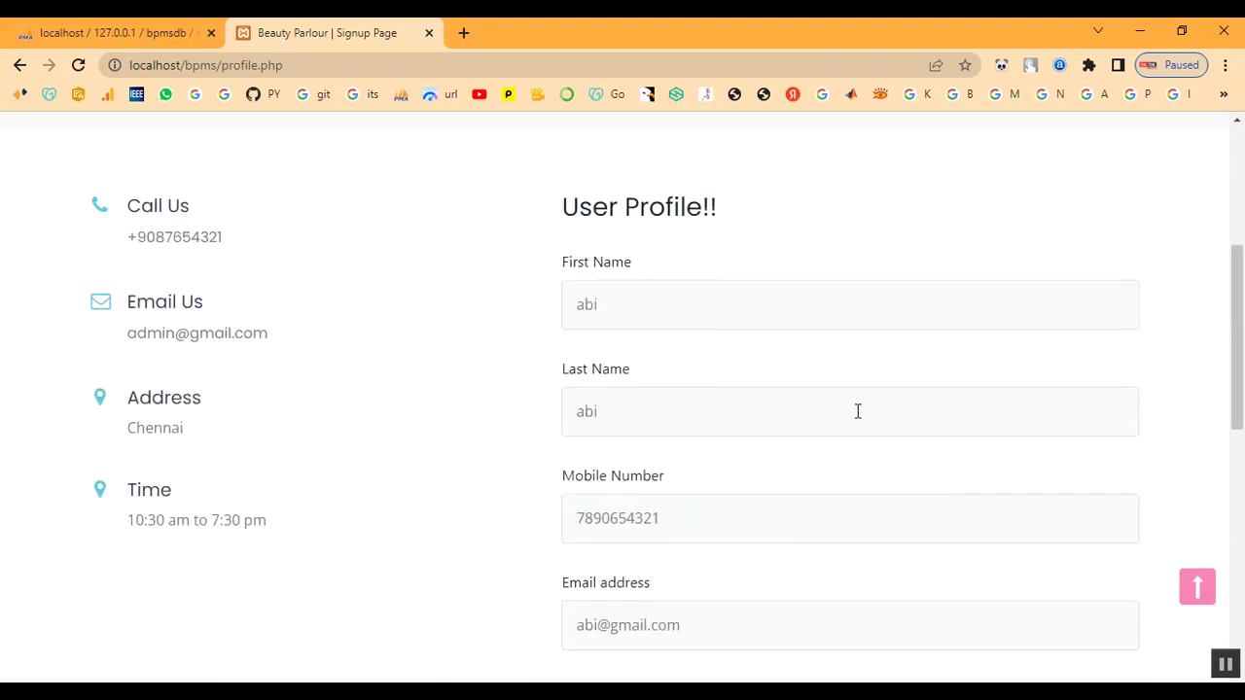
pyautogui.scroll(4, 842, 419)
pyautogui.scroll(5, 844, 428)
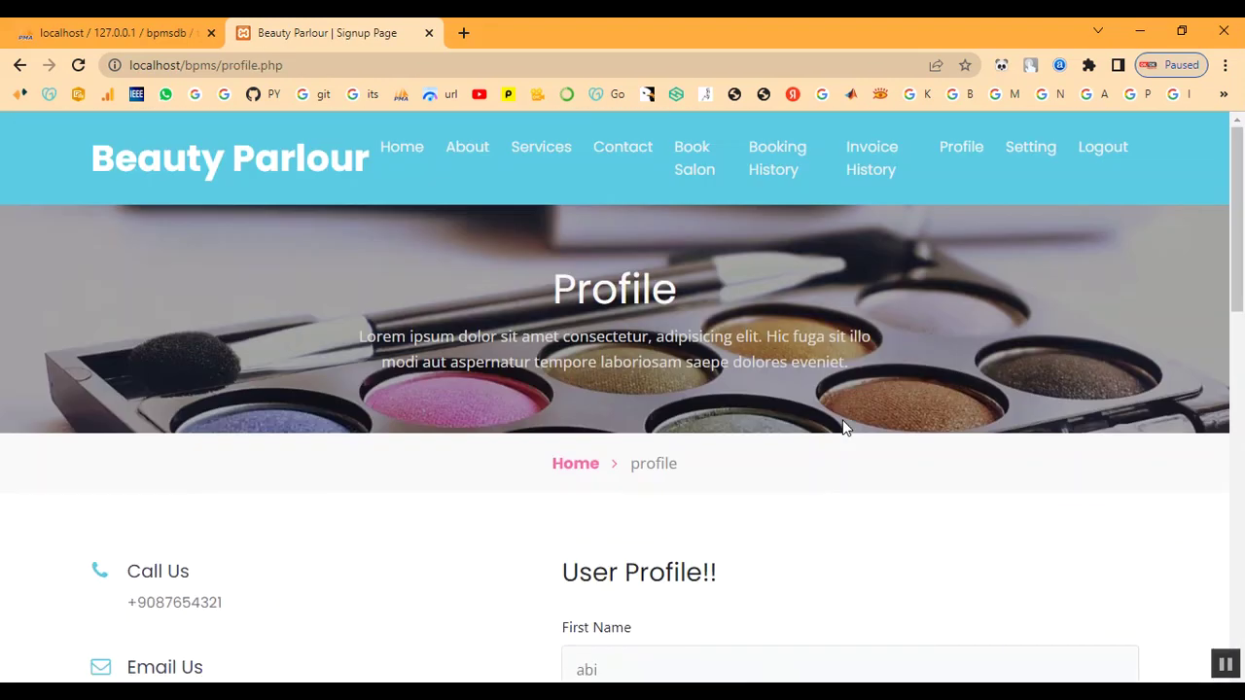
# Go to the Change Password settings page
pyautogui.click(1029, 153)
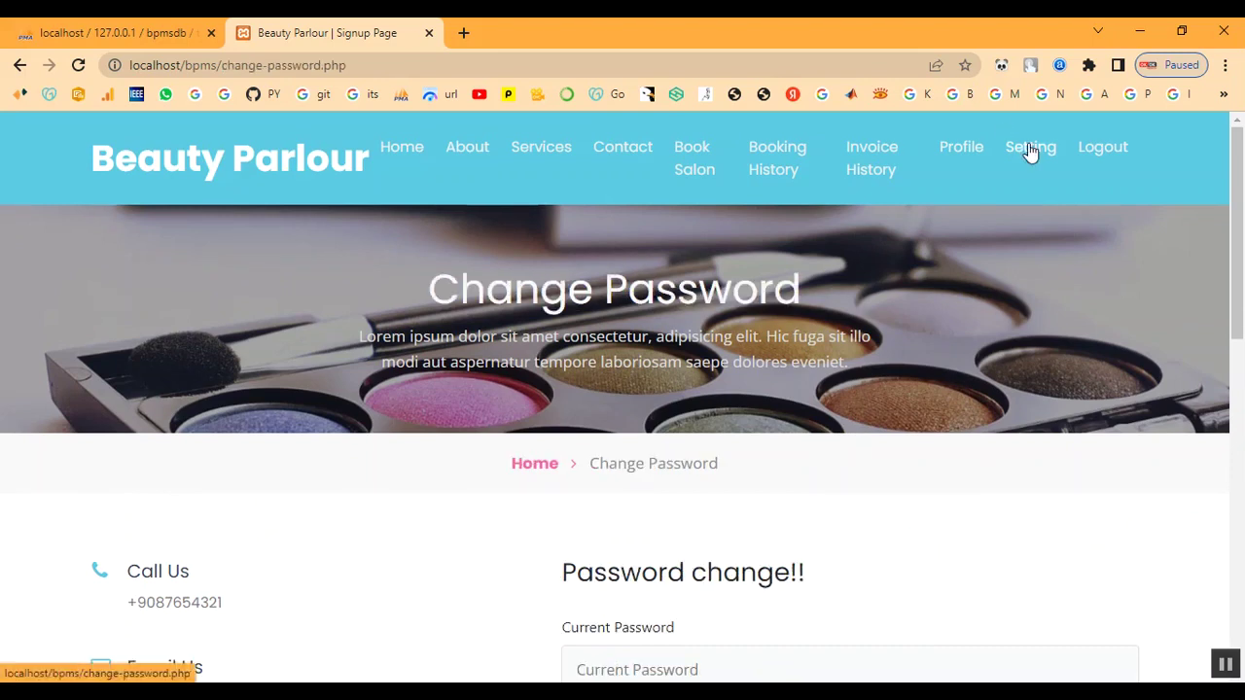
pyautogui.scroll(-5, 970, 331)
pyautogui.scroll(5, 969, 331)
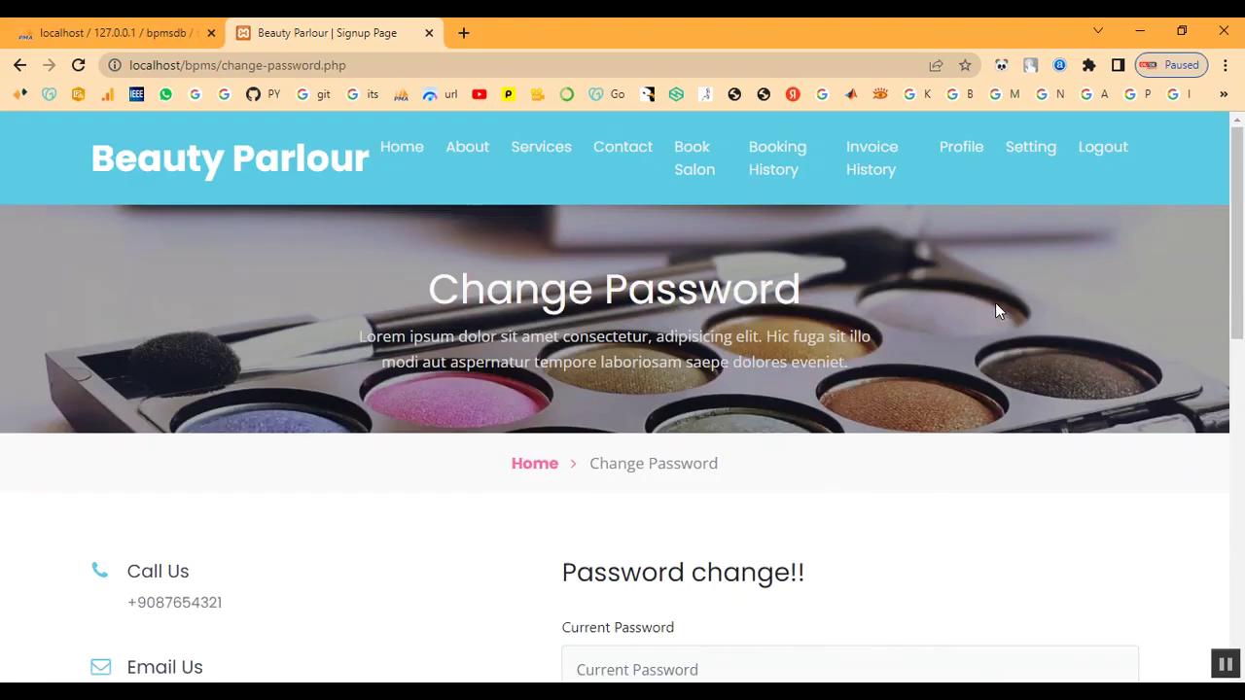
# Log out of the customer account and return home to the Admin sign-in page
pyautogui.click(1116, 151)
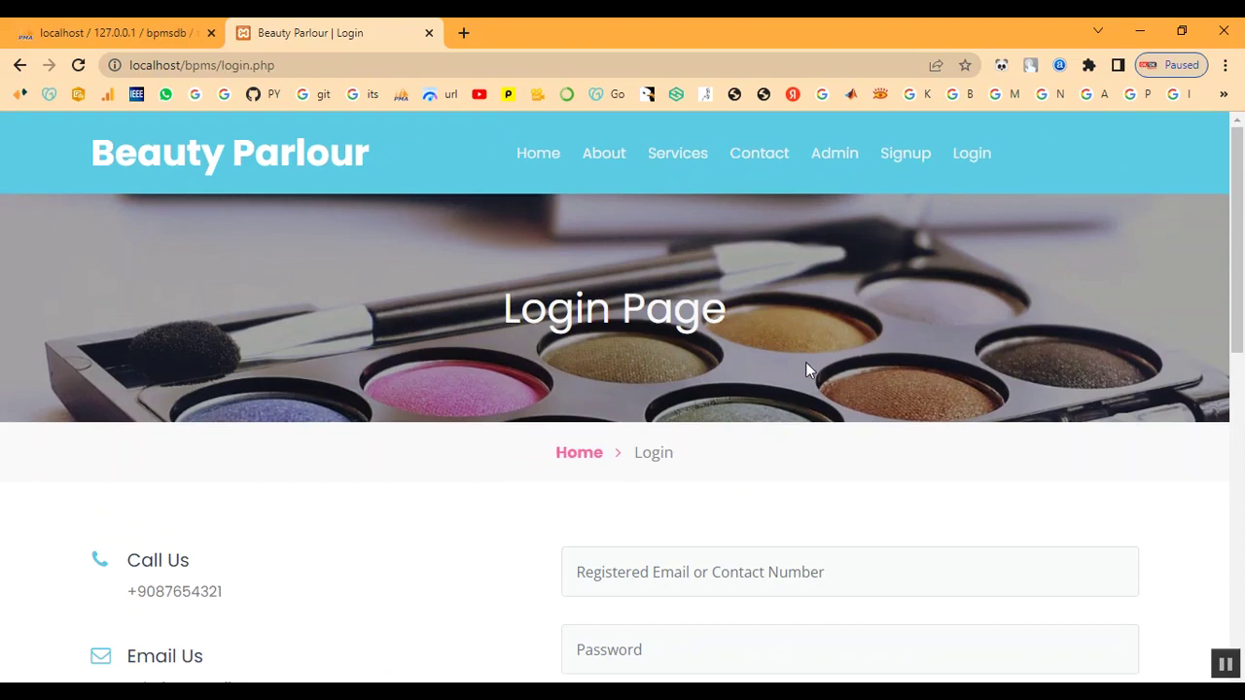
pyautogui.click(579, 455)
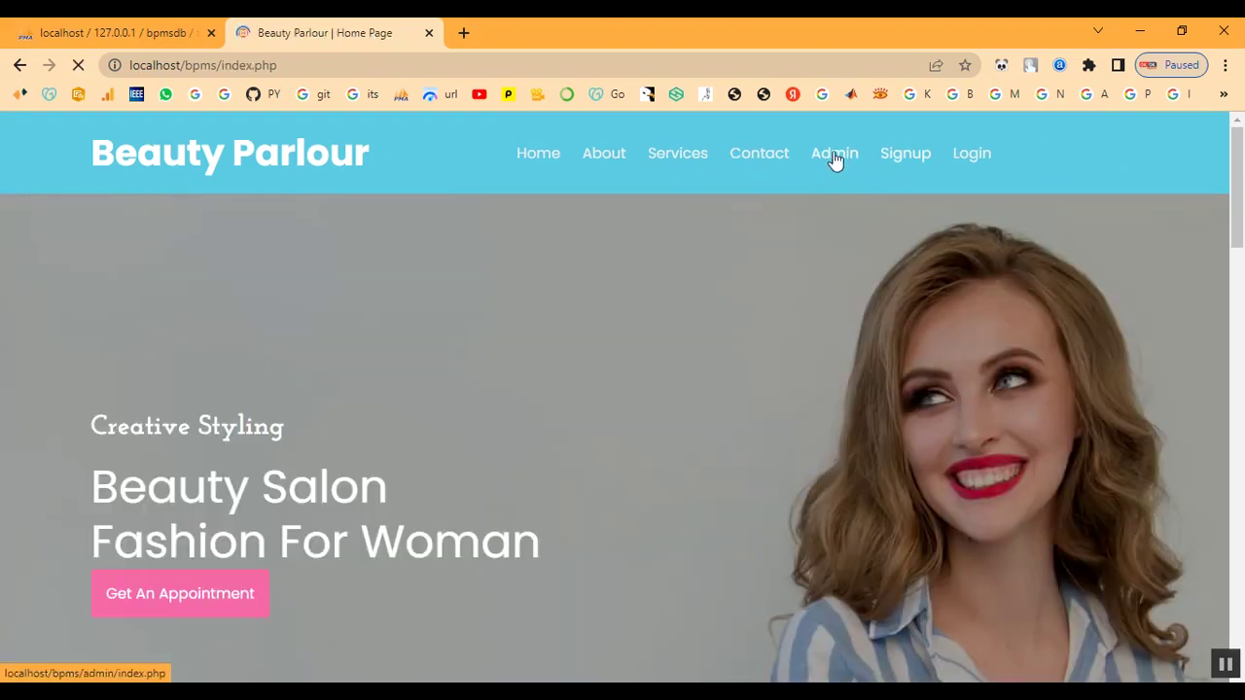
pyautogui.click(827, 158)
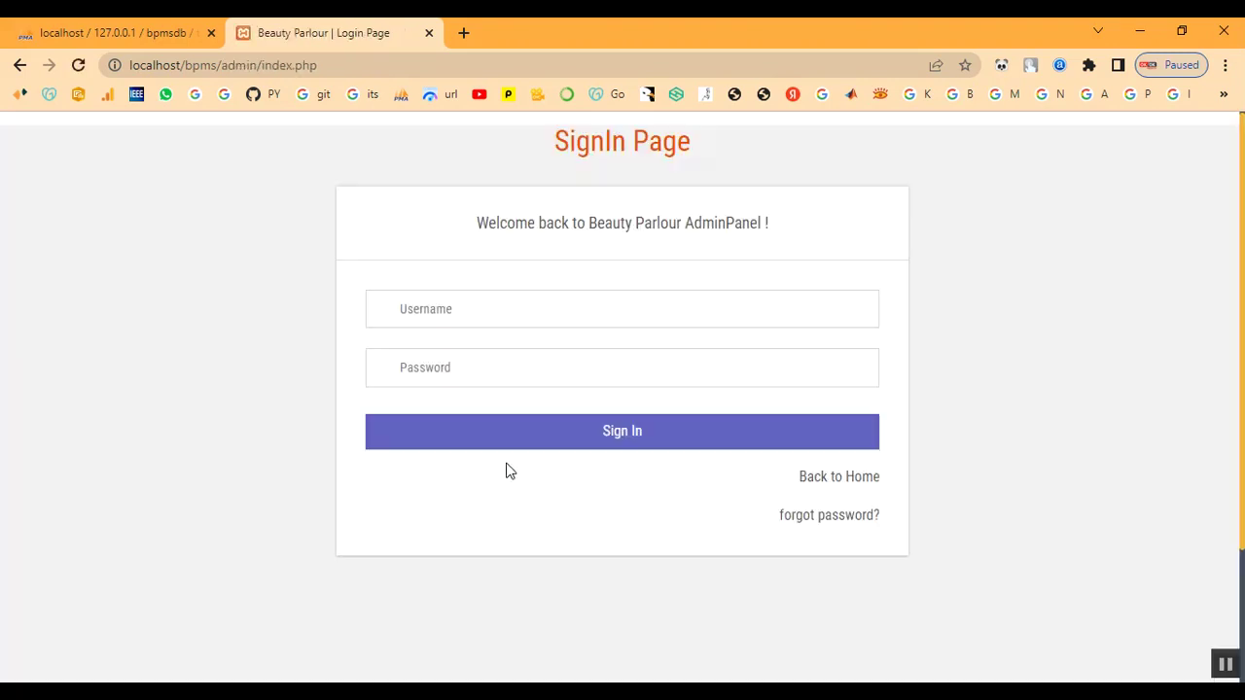
# Sign in to the admin dashboard with the admin username and password
pyautogui.click(496, 320)
pyautogui.write('adminT')
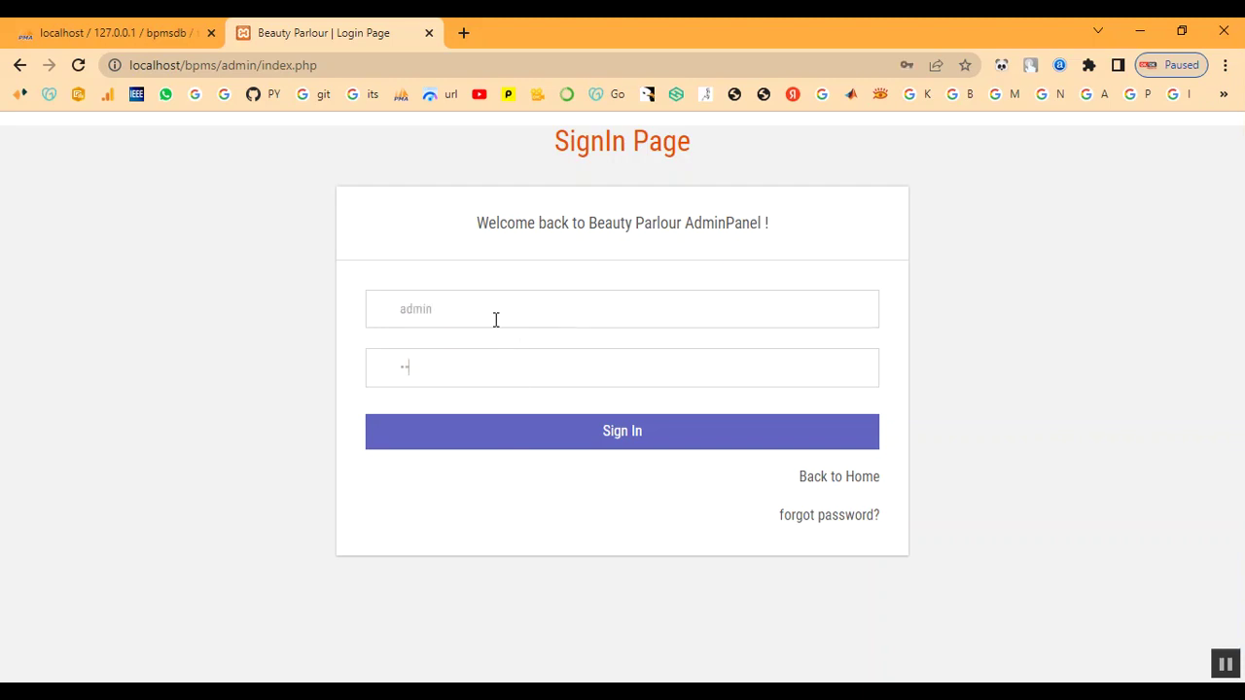
pyautogui.click(516, 428)
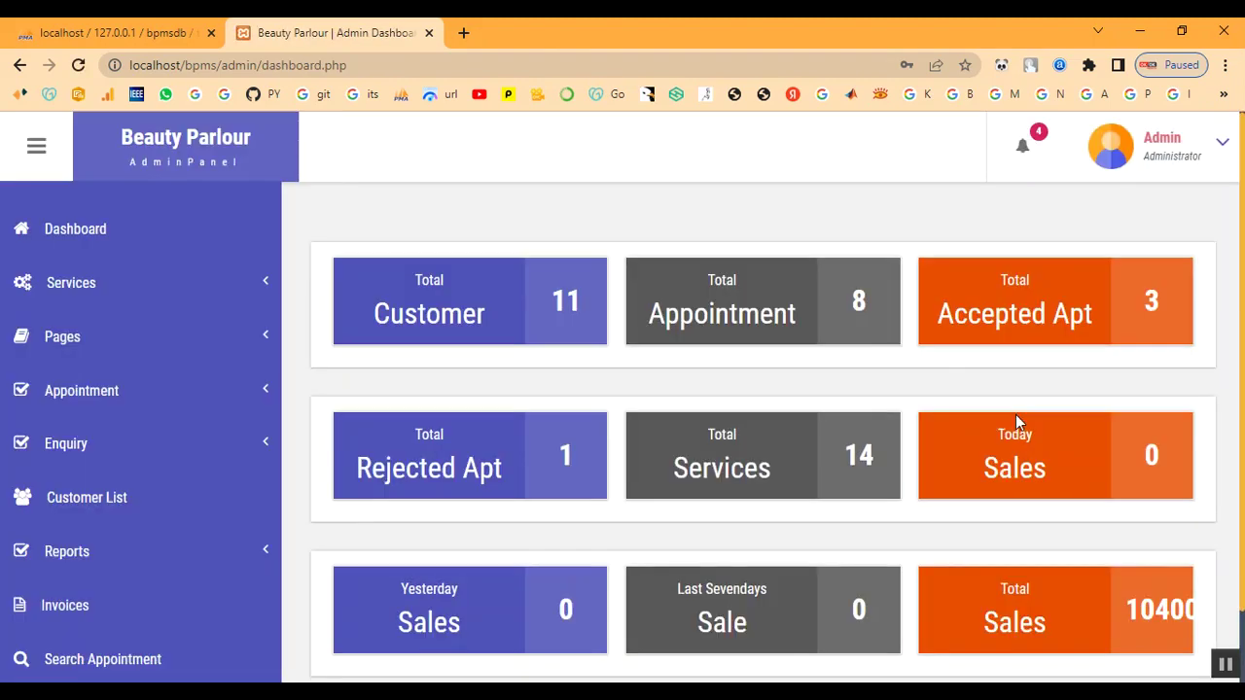
pyautogui.click(109, 399)
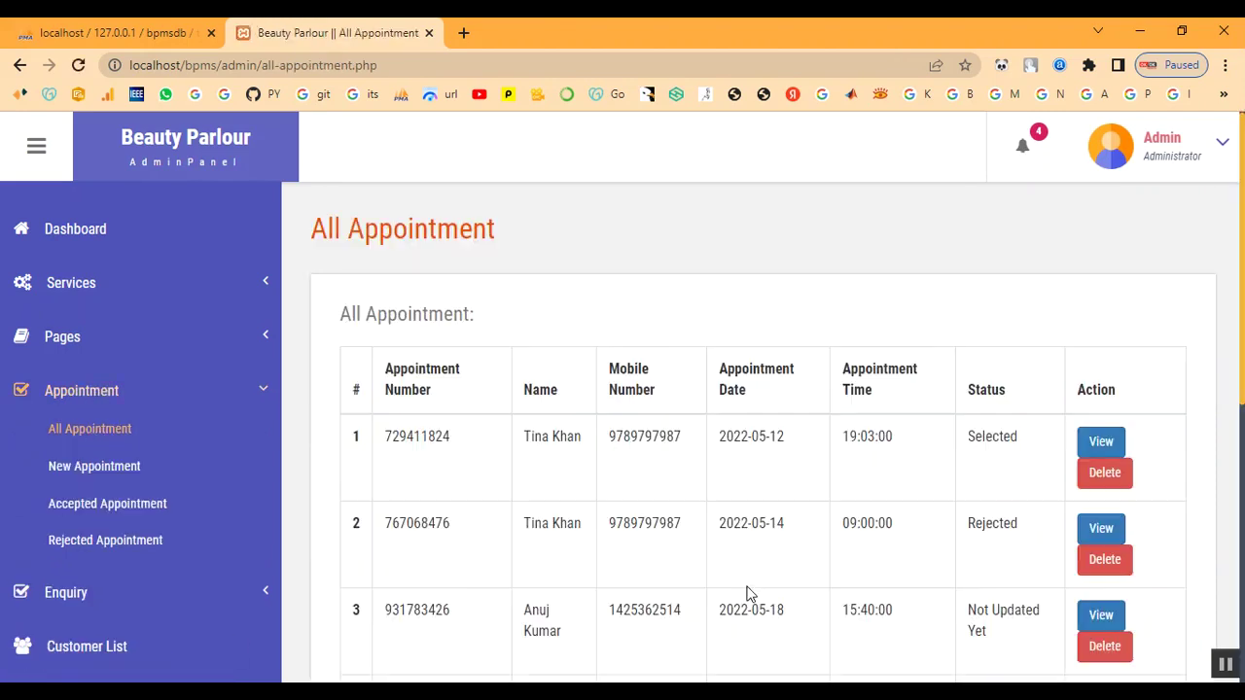
pyautogui.scroll(-3, 575, 451)
pyautogui.scroll(-2, 616, 559)
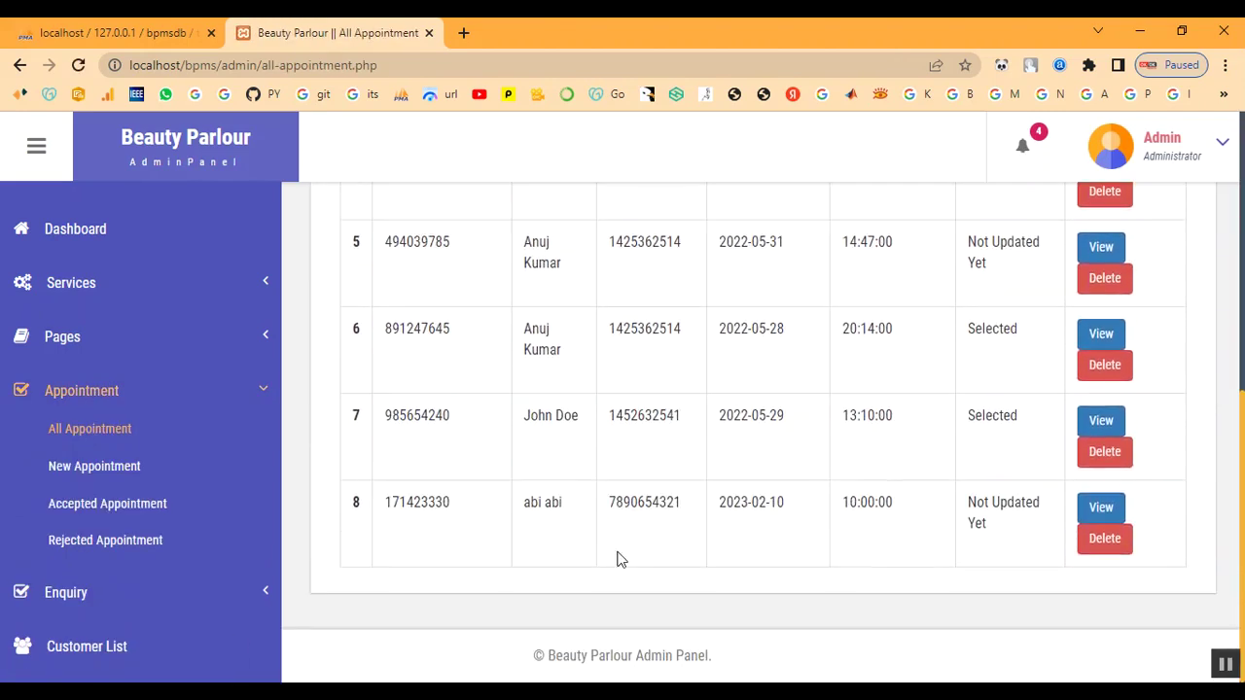
pyautogui.moveTo(525, 506); pyautogui.dragTo(970, 535)
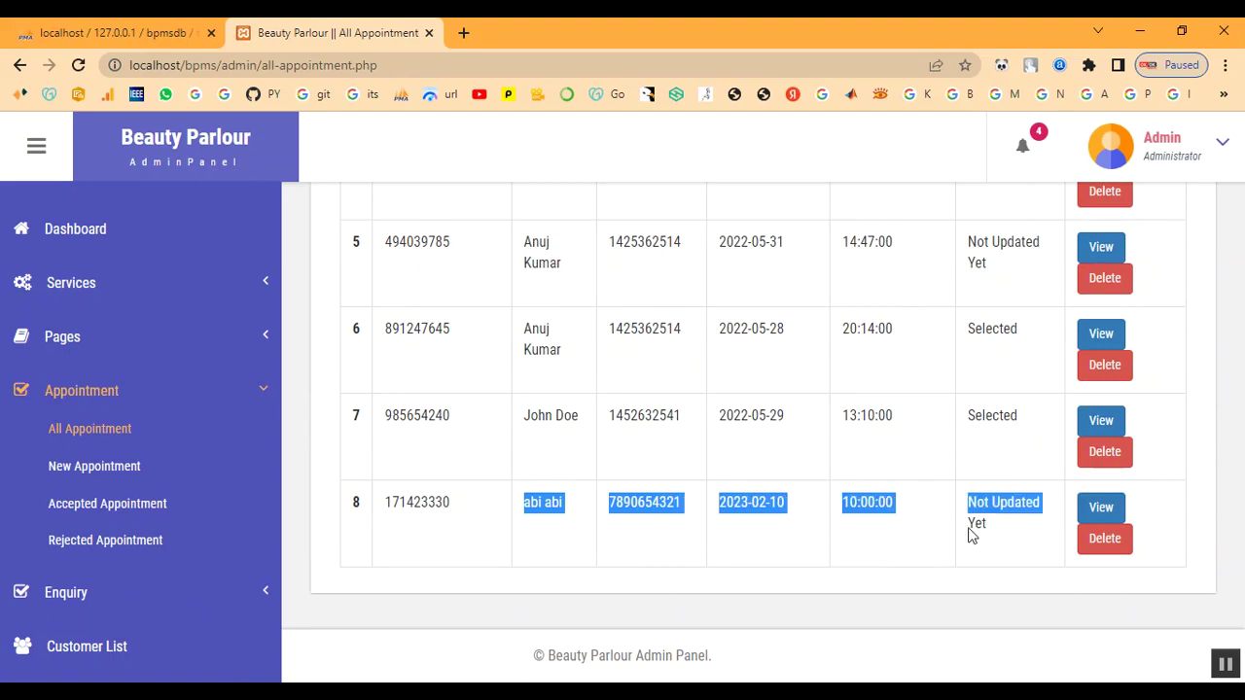
pyautogui.click(1017, 545)
pyautogui.click(1106, 511)
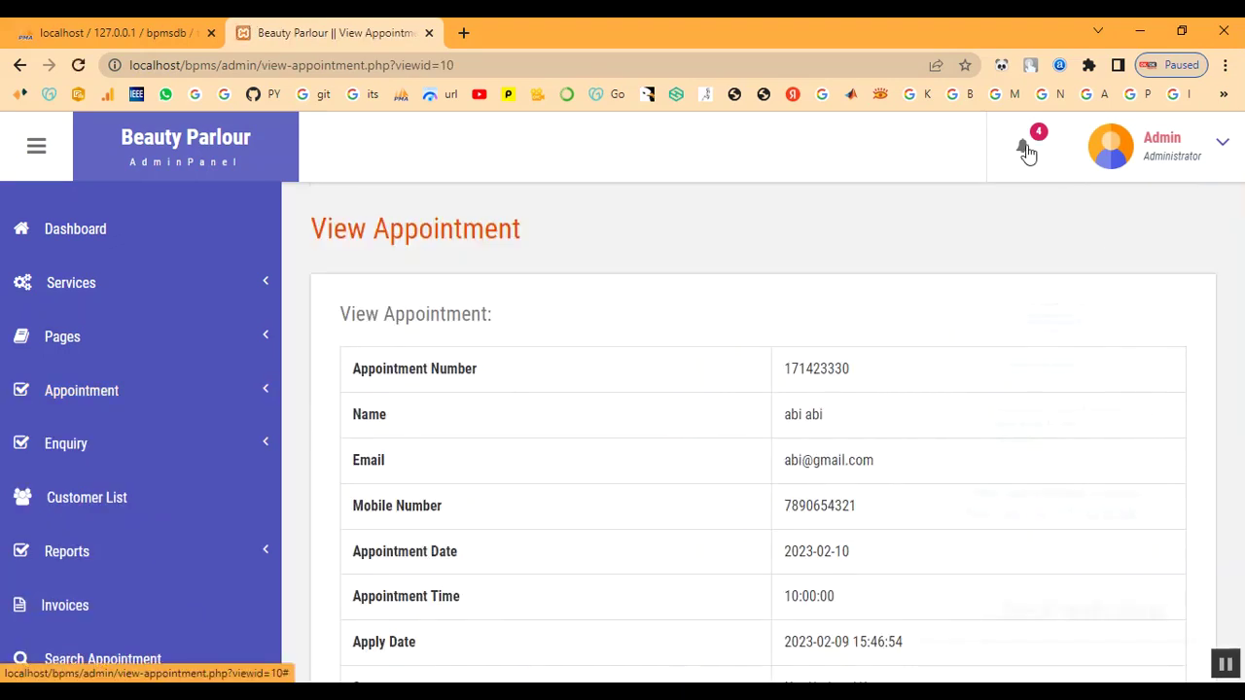
pyautogui.click(1024, 154)
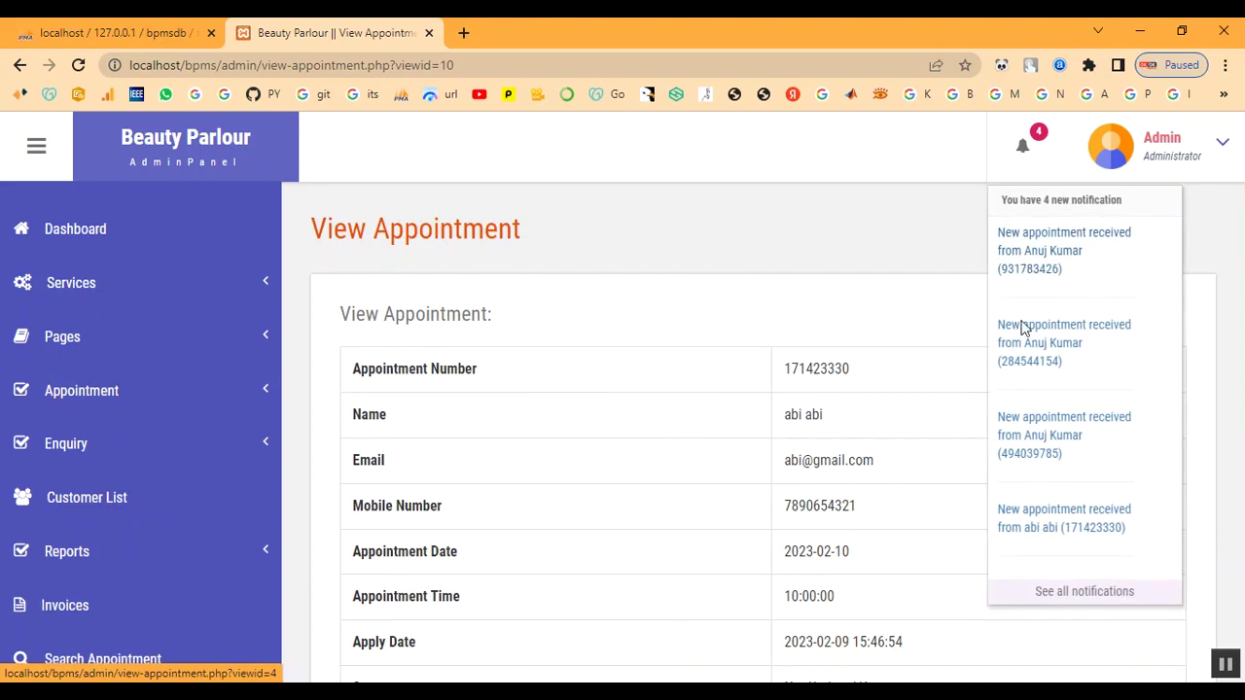
pyautogui.click(1020, 530)
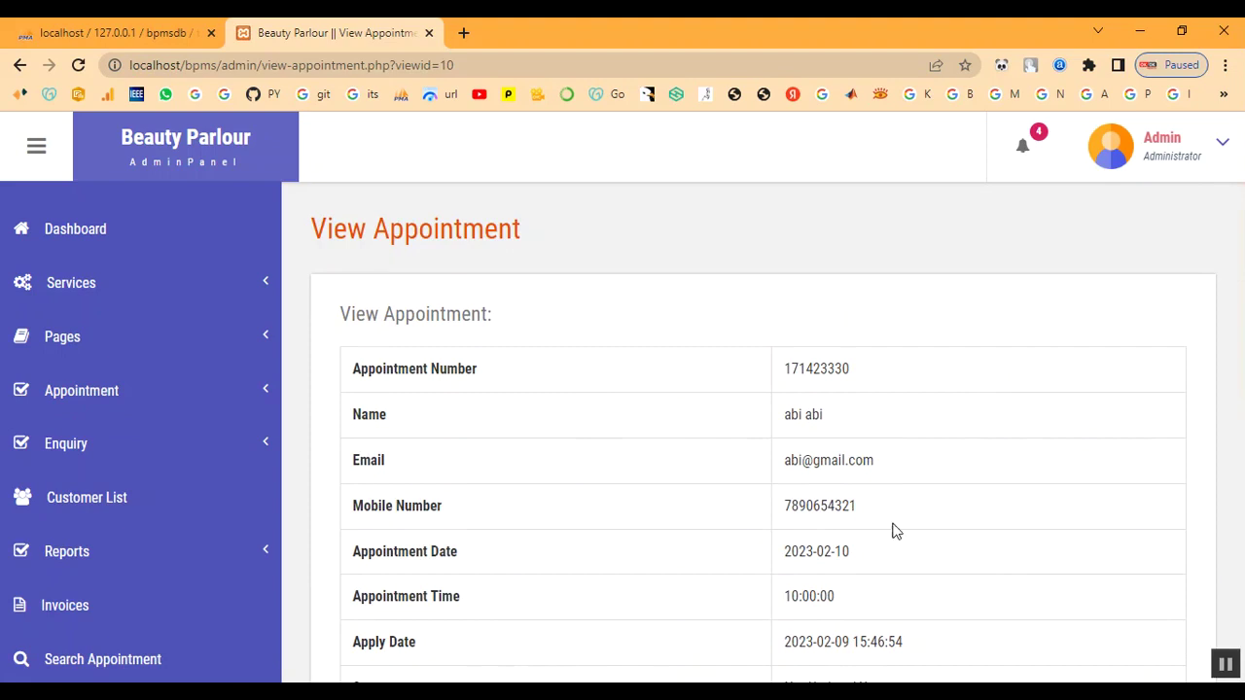
# Submit remark 'Your Appointment has been Booked' with status Selected for appointment 171423330
pyautogui.scroll(-3, 1021, 425)
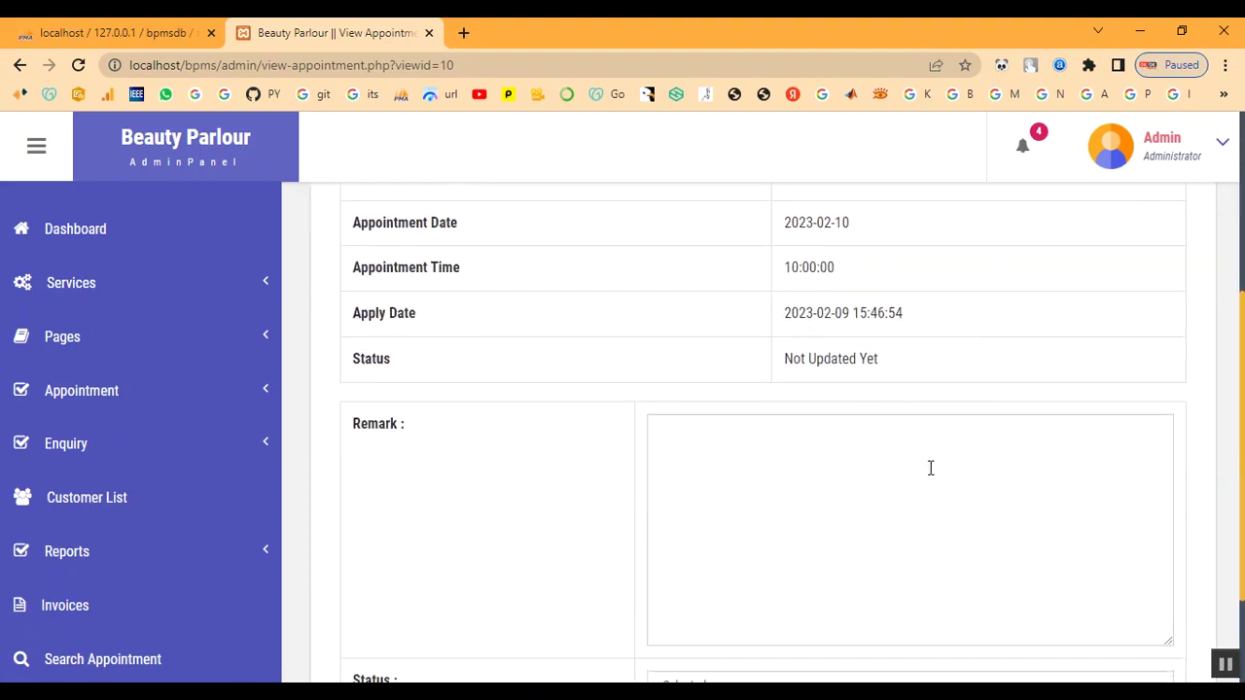
pyautogui.scroll(2, 878, 452)
pyautogui.scroll(-3, 878, 450)
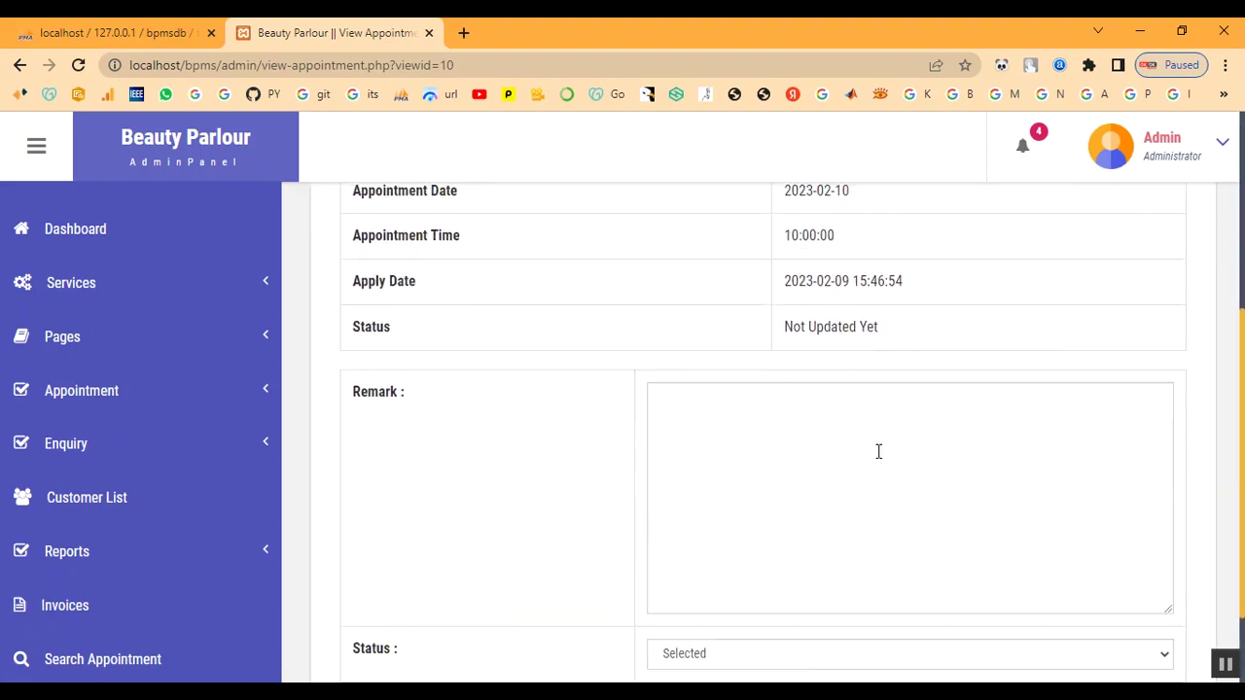
pyautogui.click(870, 482)
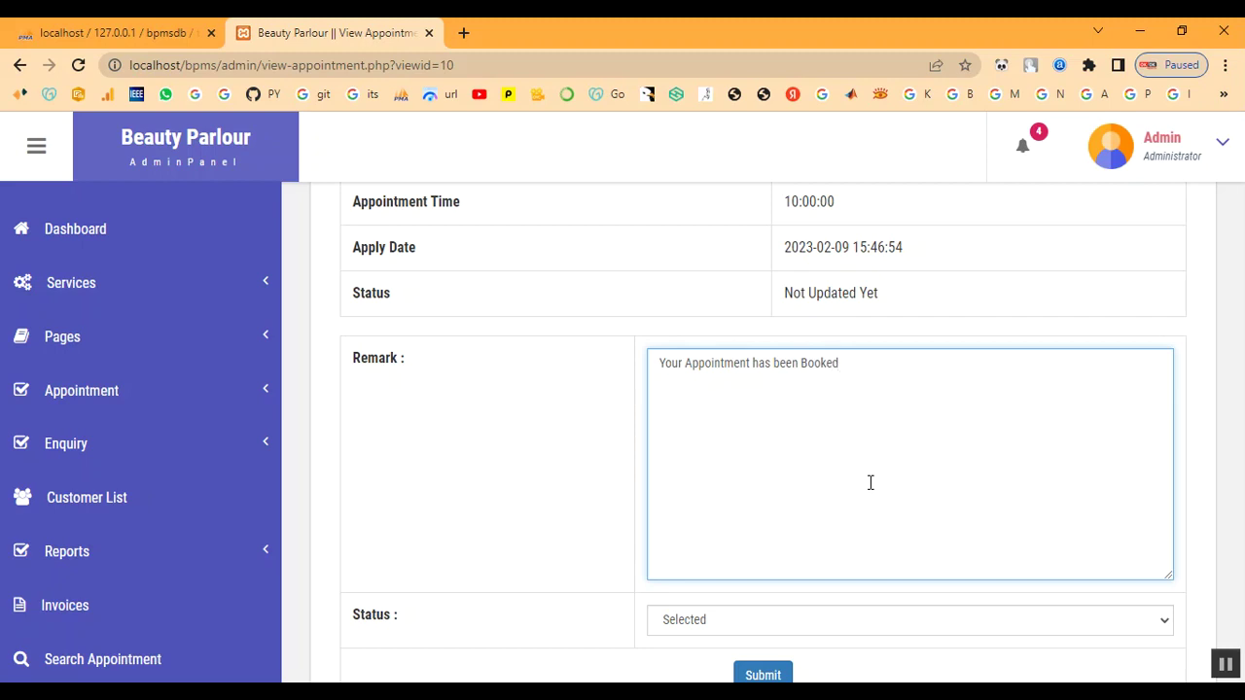
pyautogui.scroll(-1, 870, 483)
pyautogui.click(805, 538)
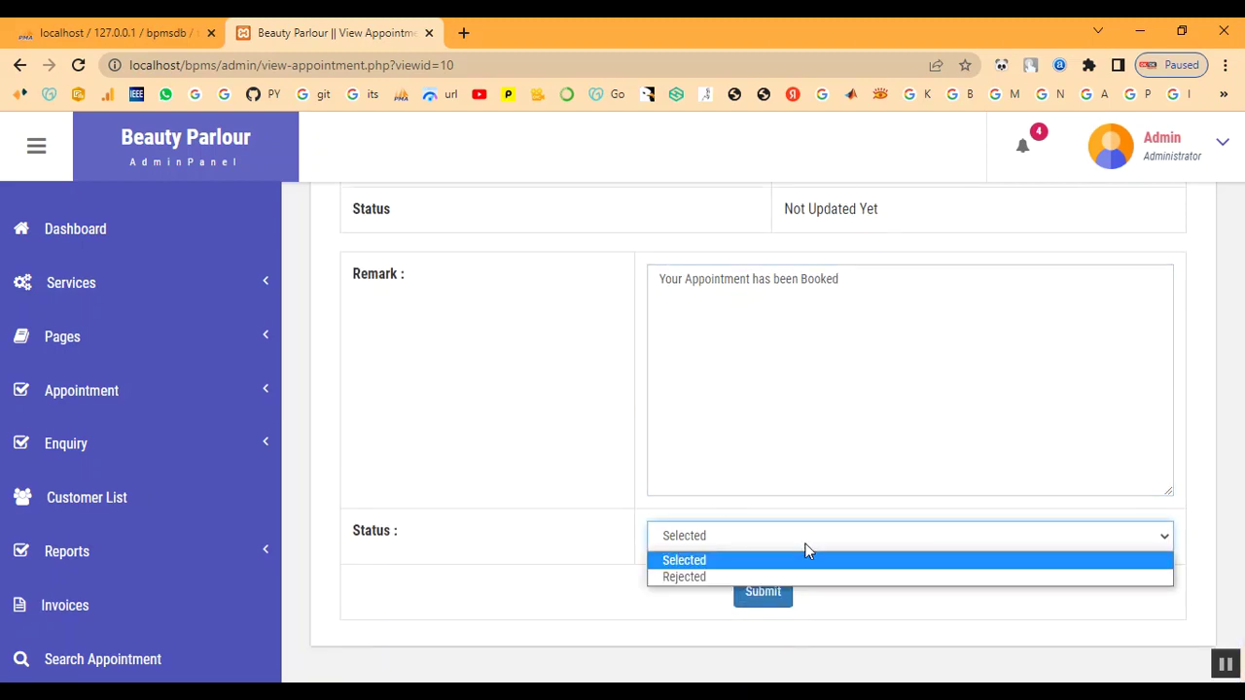
pyautogui.click(805, 561)
pyautogui.click(764, 591)
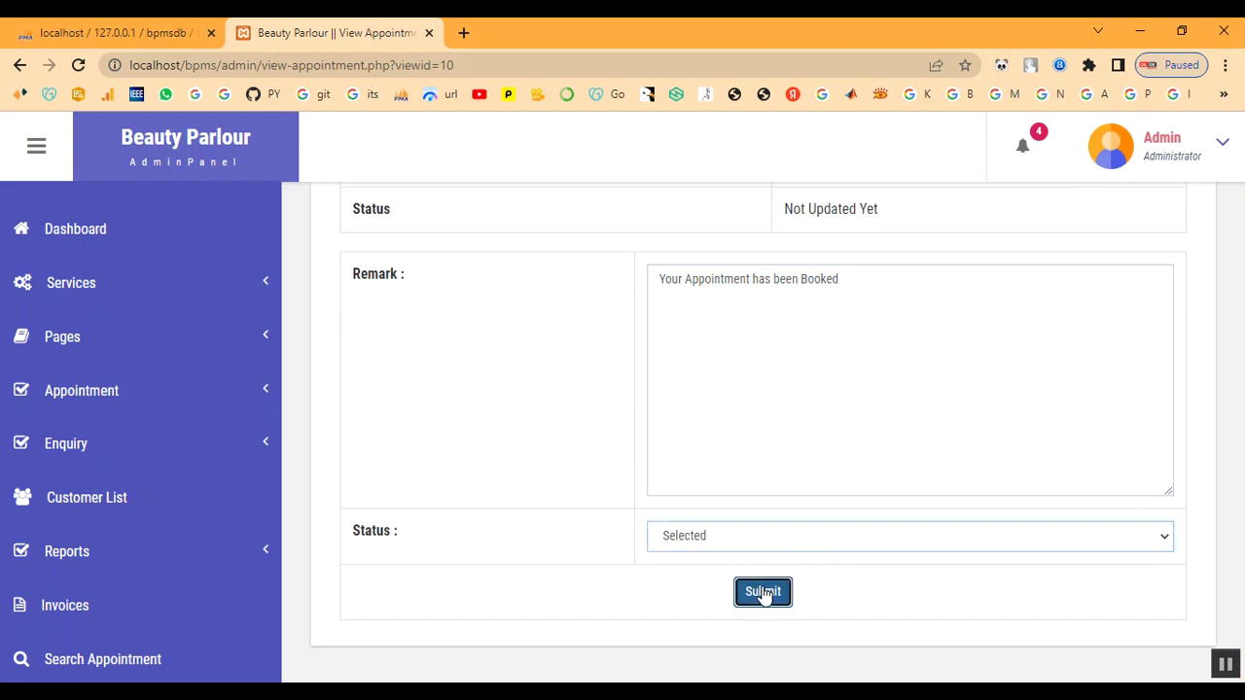
pyautogui.moveTo(649, 137); pyautogui.dragTo(448, 130)
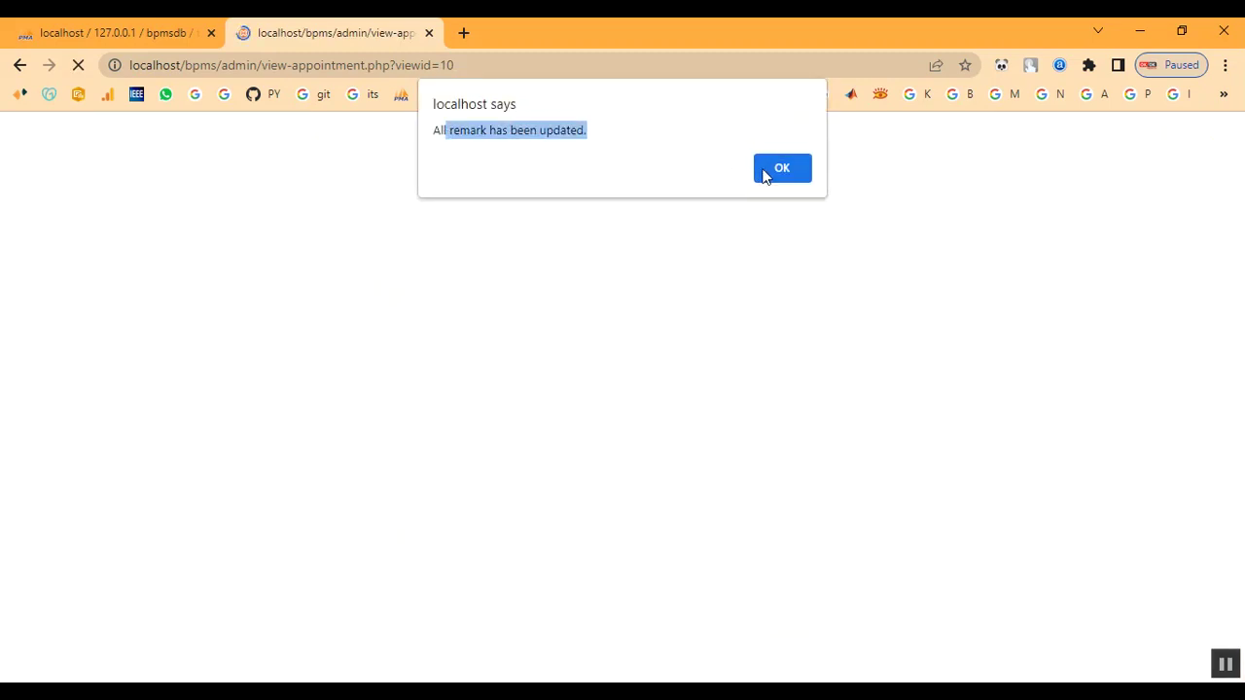
pyautogui.click(778, 170)
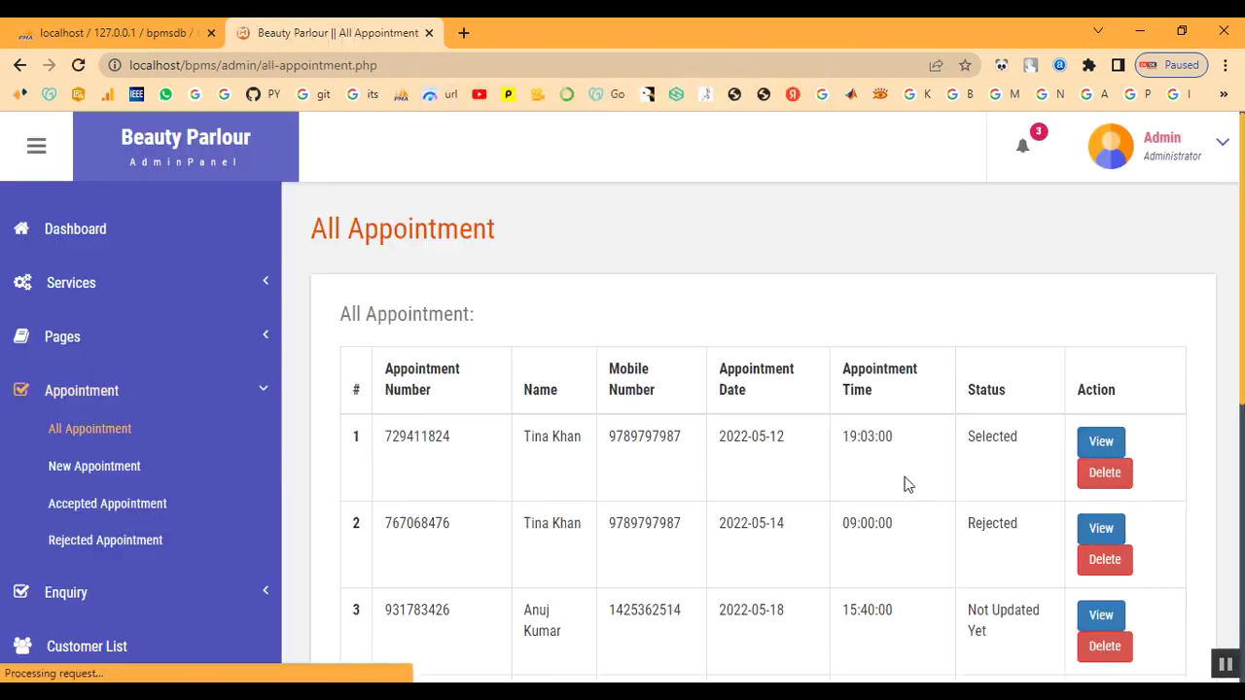
# Review the updated All Appointment table and collapse the Appointment sidebar group
pyautogui.scroll(-5, 982, 598)
pyautogui.scroll(-1, 998, 578)
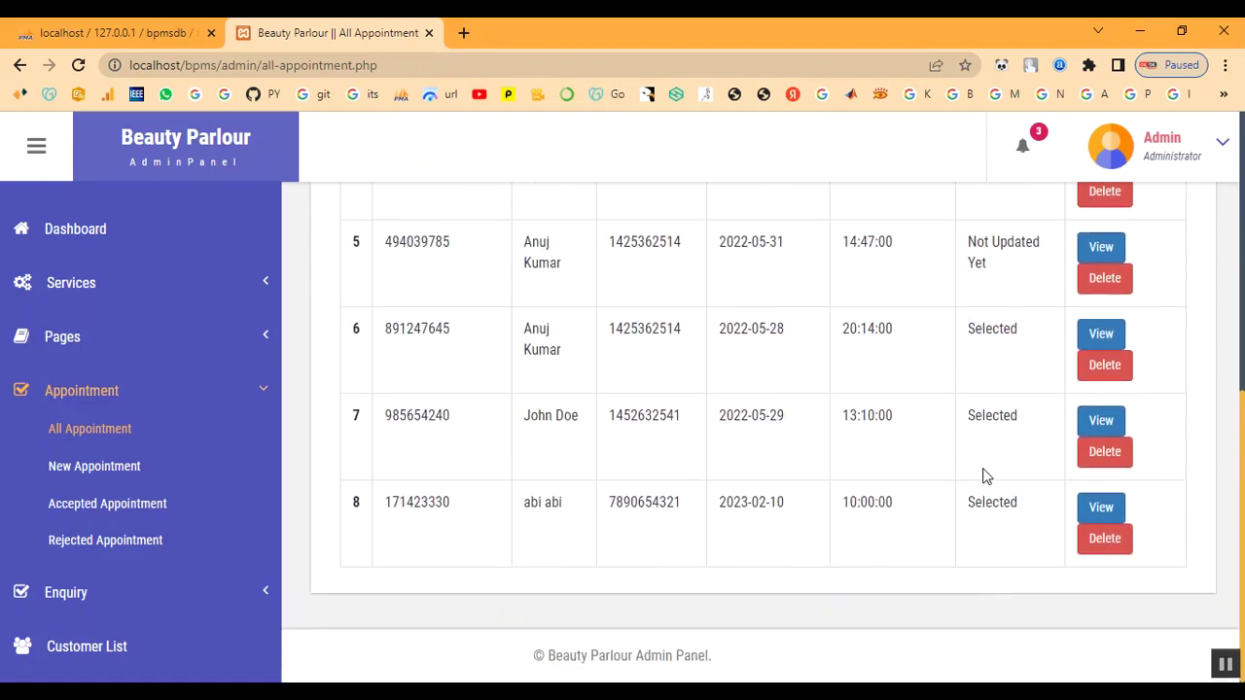
pyautogui.moveTo(975, 516); pyautogui.dragTo(1019, 518)
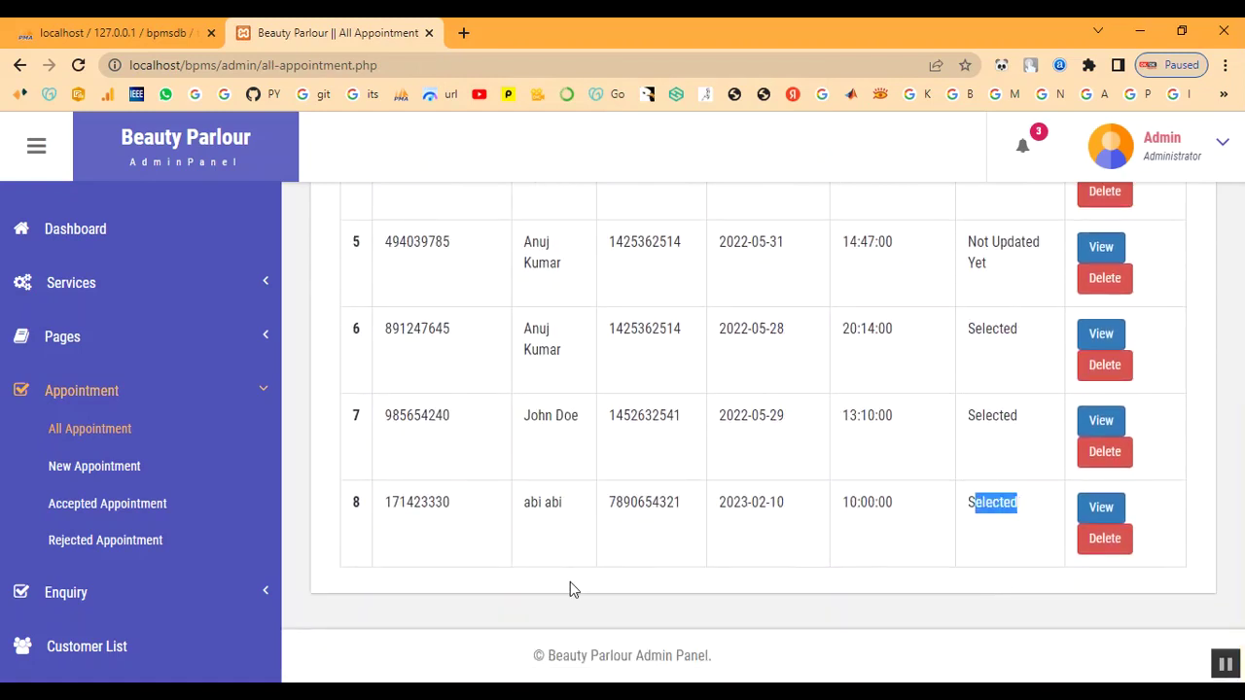
pyautogui.scroll(3, 571, 589)
pyautogui.click(82, 390)
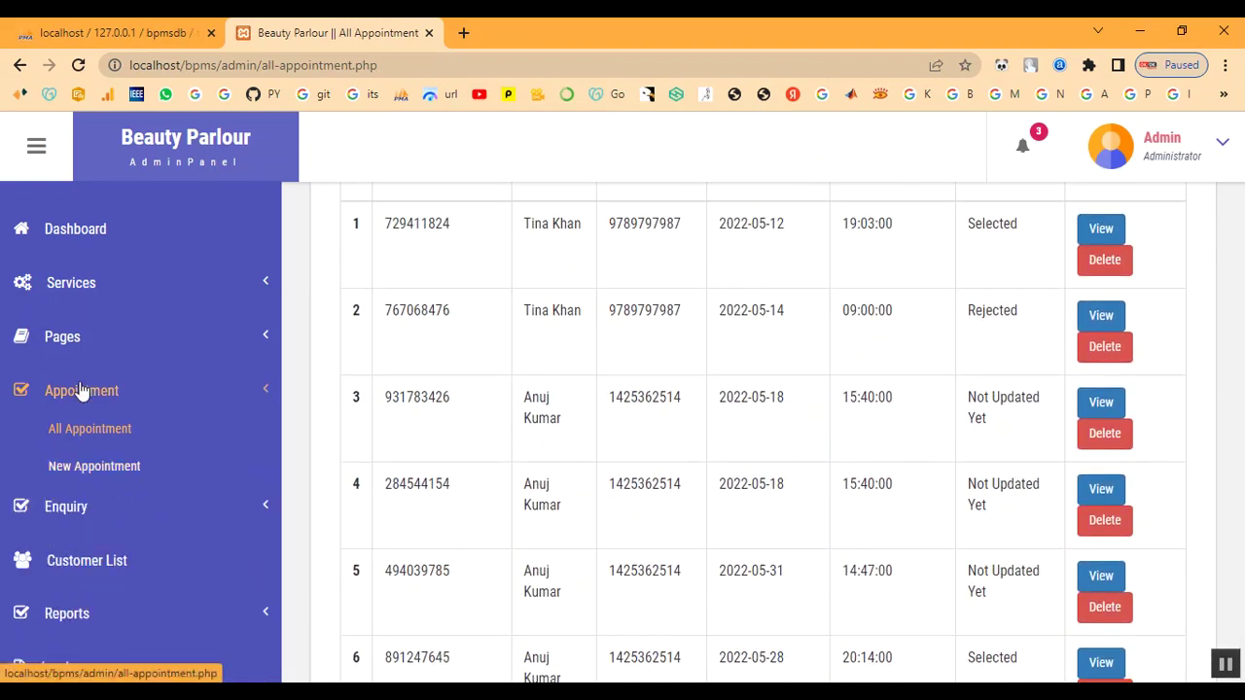
pyautogui.scroll(-2, 98, 500)
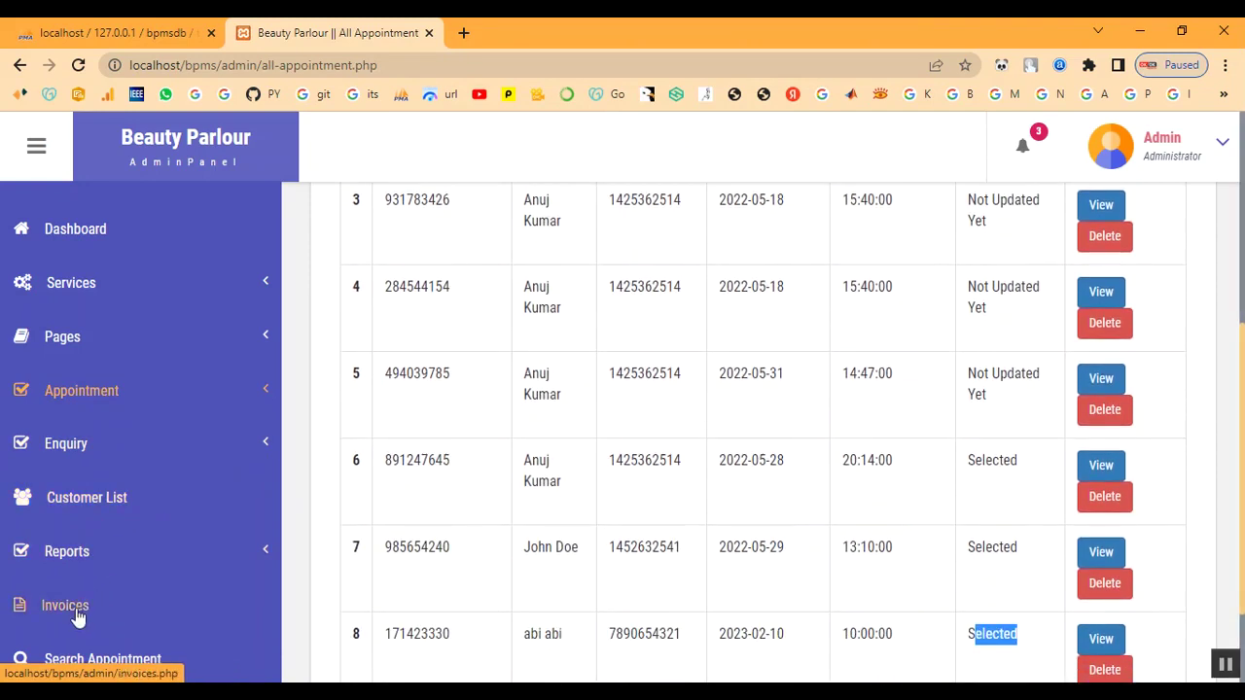
# Assign Keratin Treatment to the customer in row 11 of Customer List, creating an invoice
pyautogui.click(85, 504)
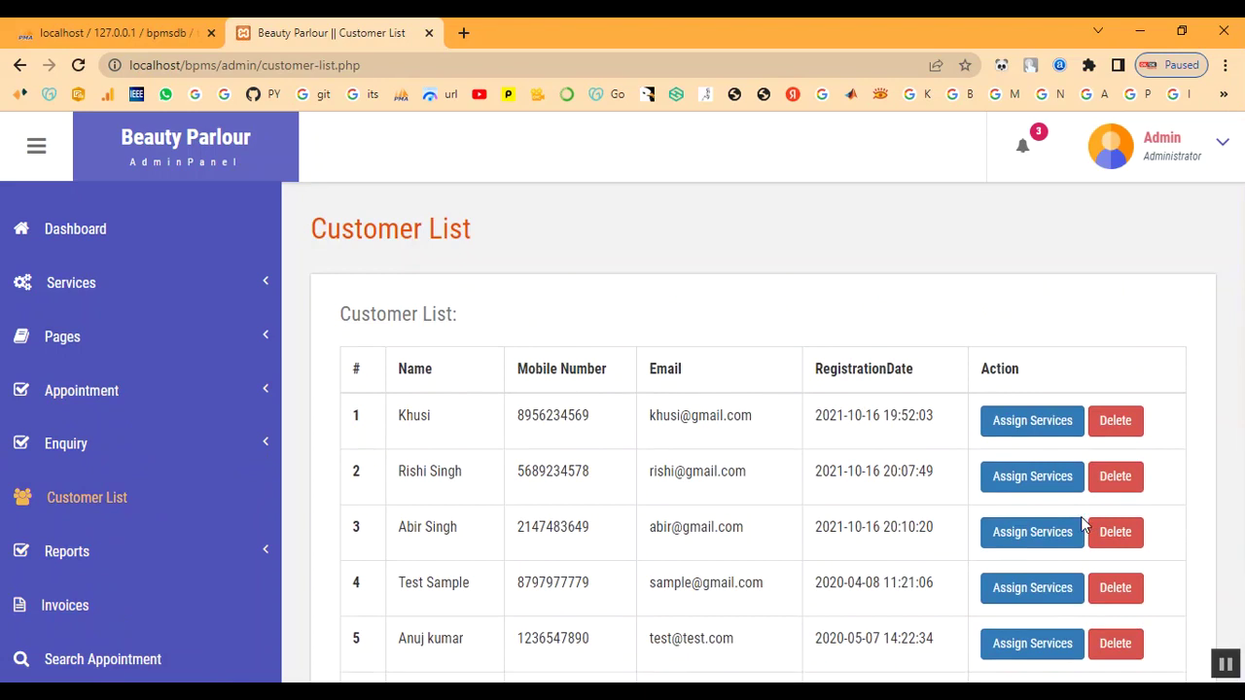
pyautogui.scroll(-5, 1089, 525)
pyautogui.click(1026, 541)
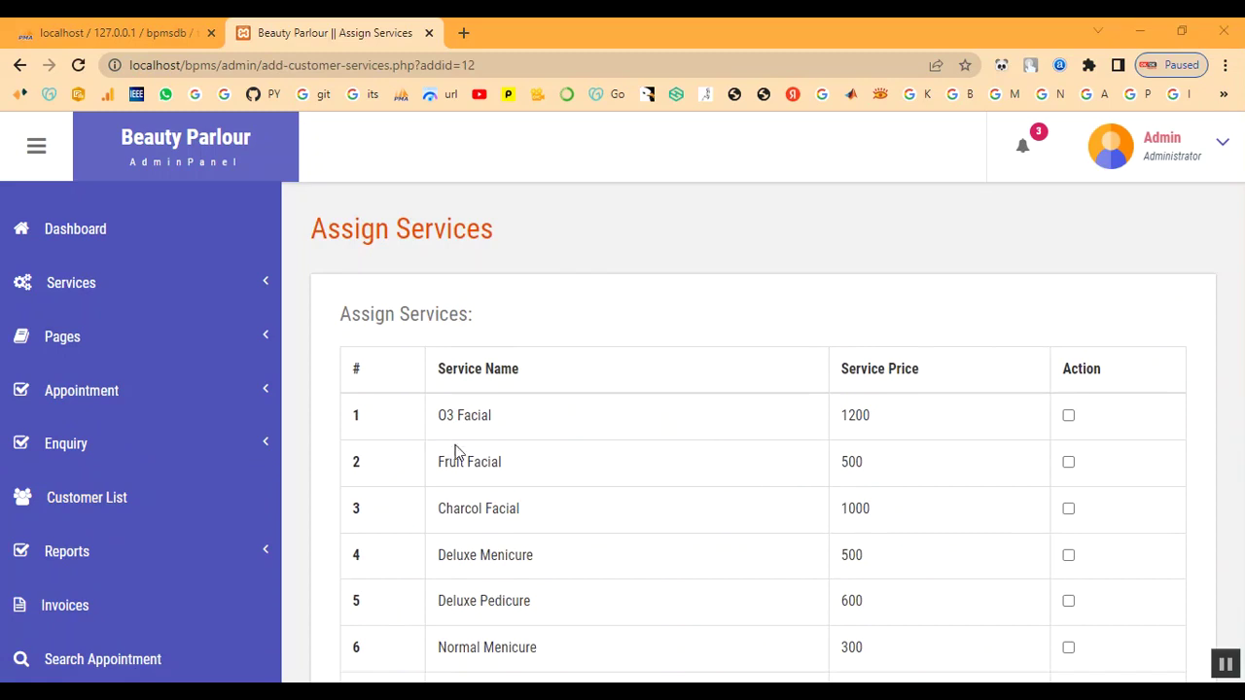
pyautogui.scroll(-5, 454, 452)
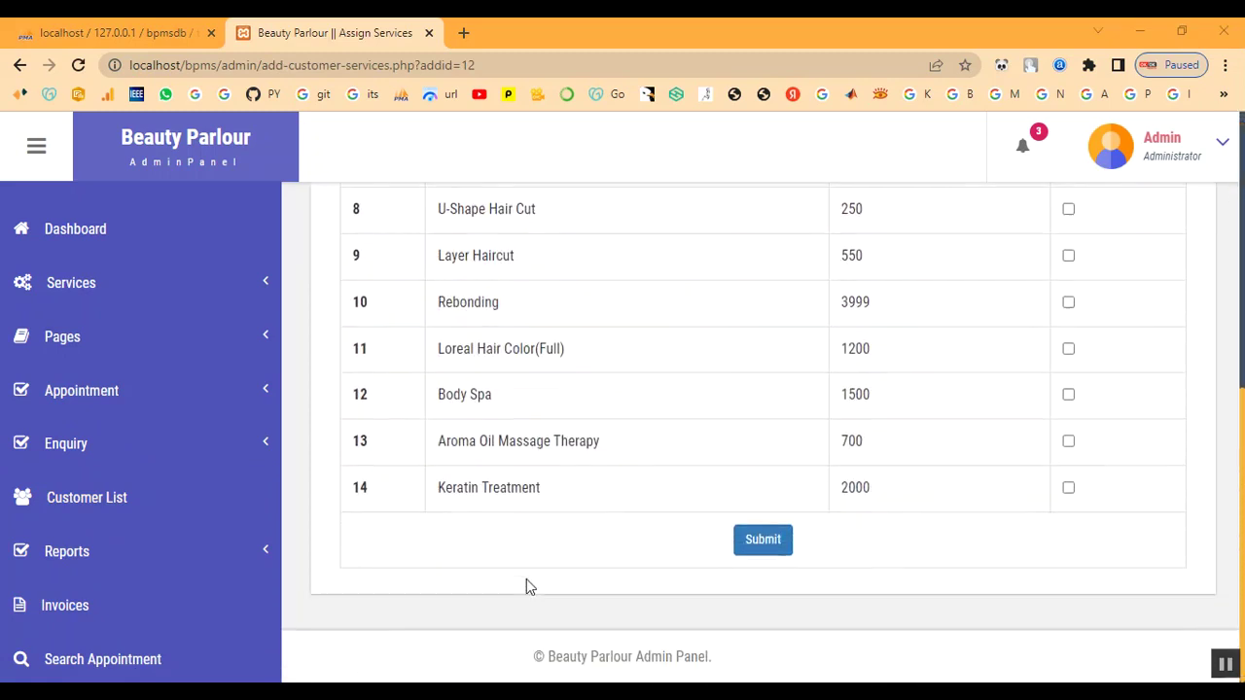
pyautogui.click(1068, 488)
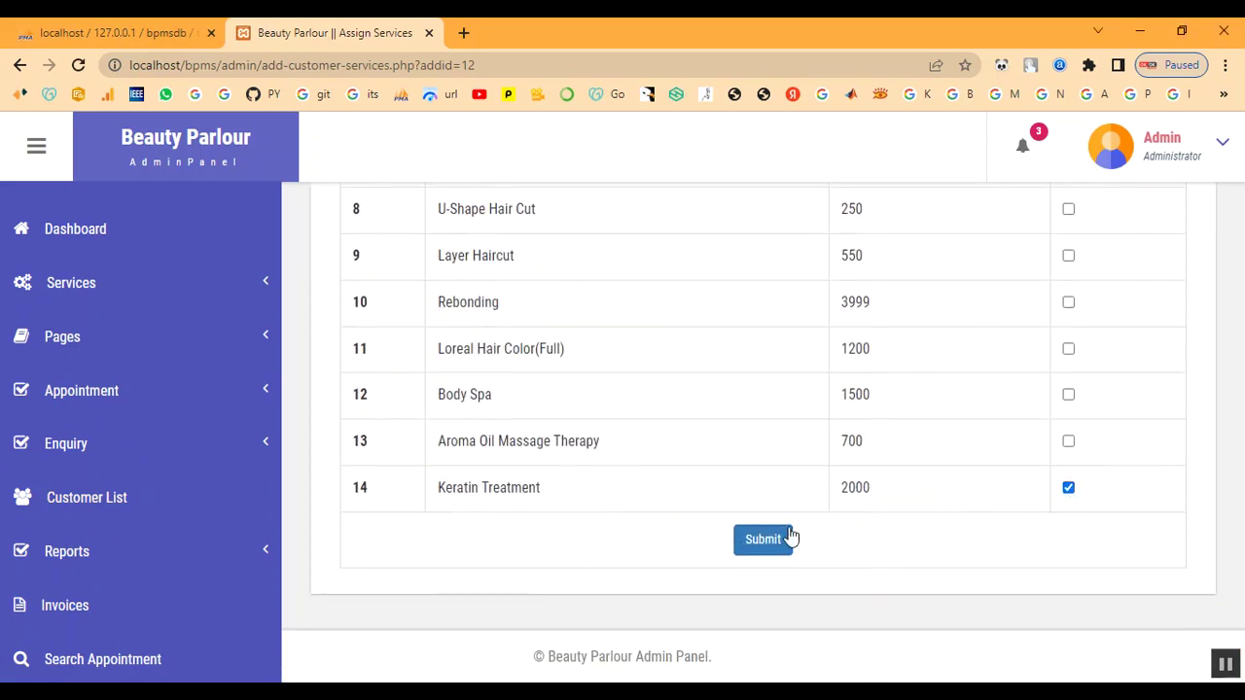
pyautogui.click(763, 538)
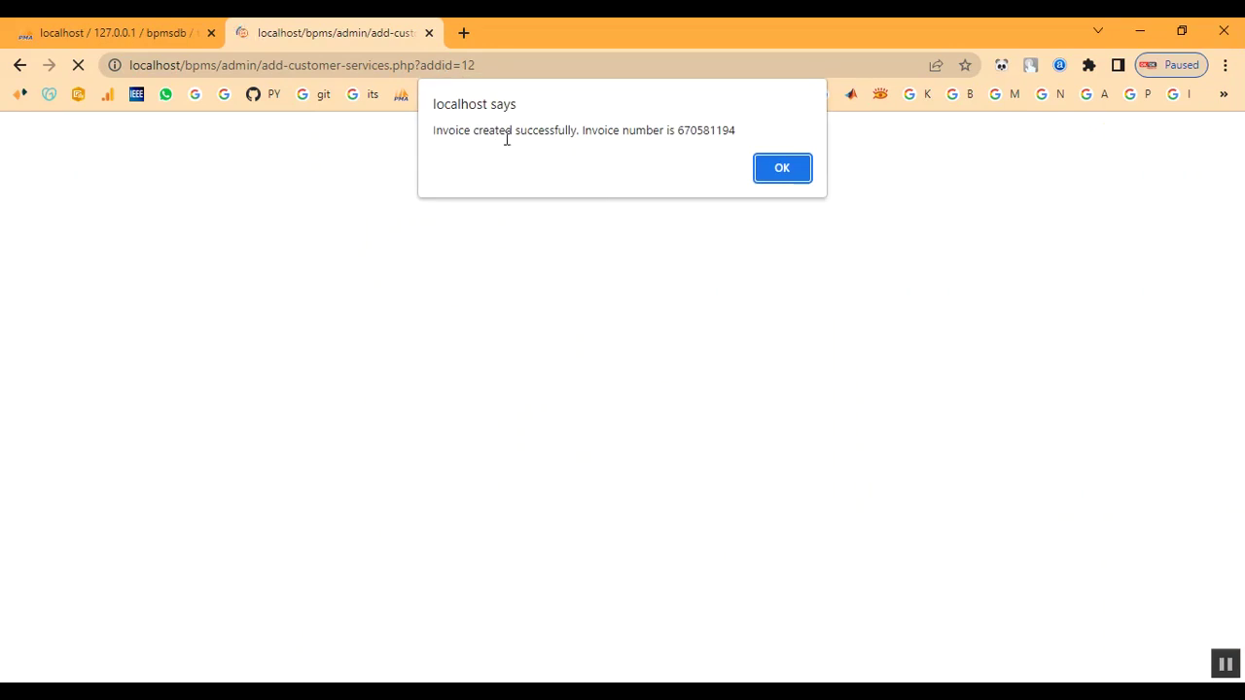
pyautogui.moveTo(622, 131); pyautogui.dragTo(724, 134)
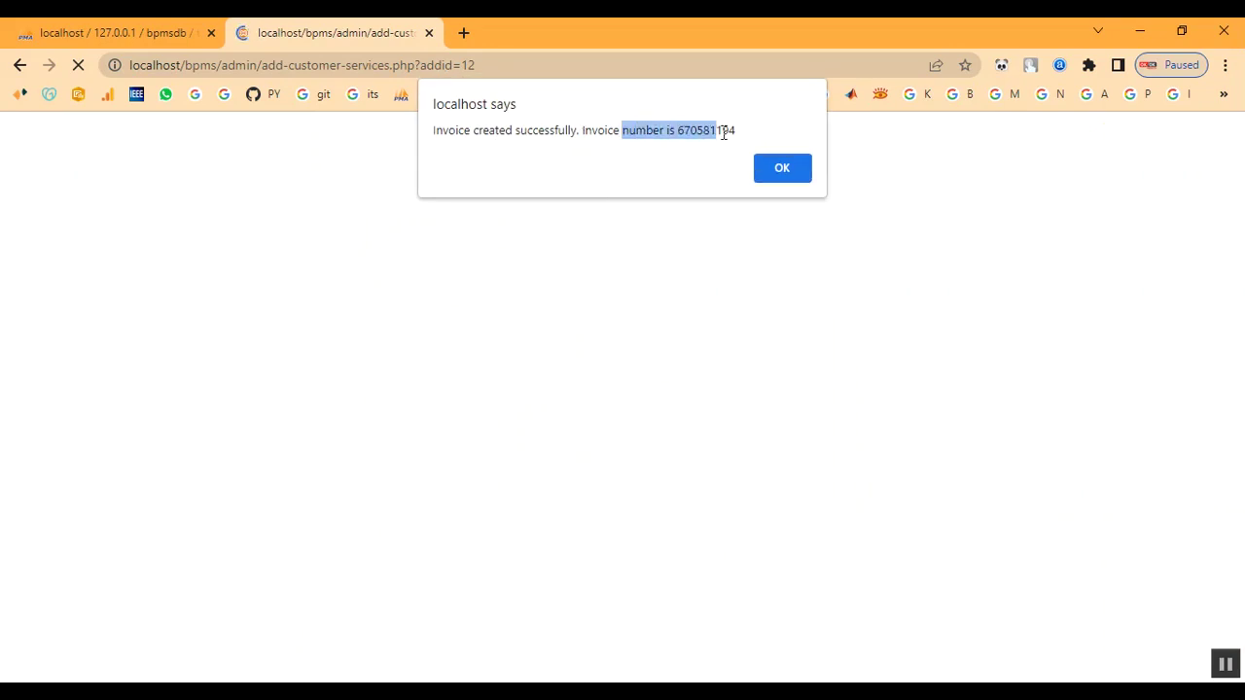
pyautogui.click(784, 169)
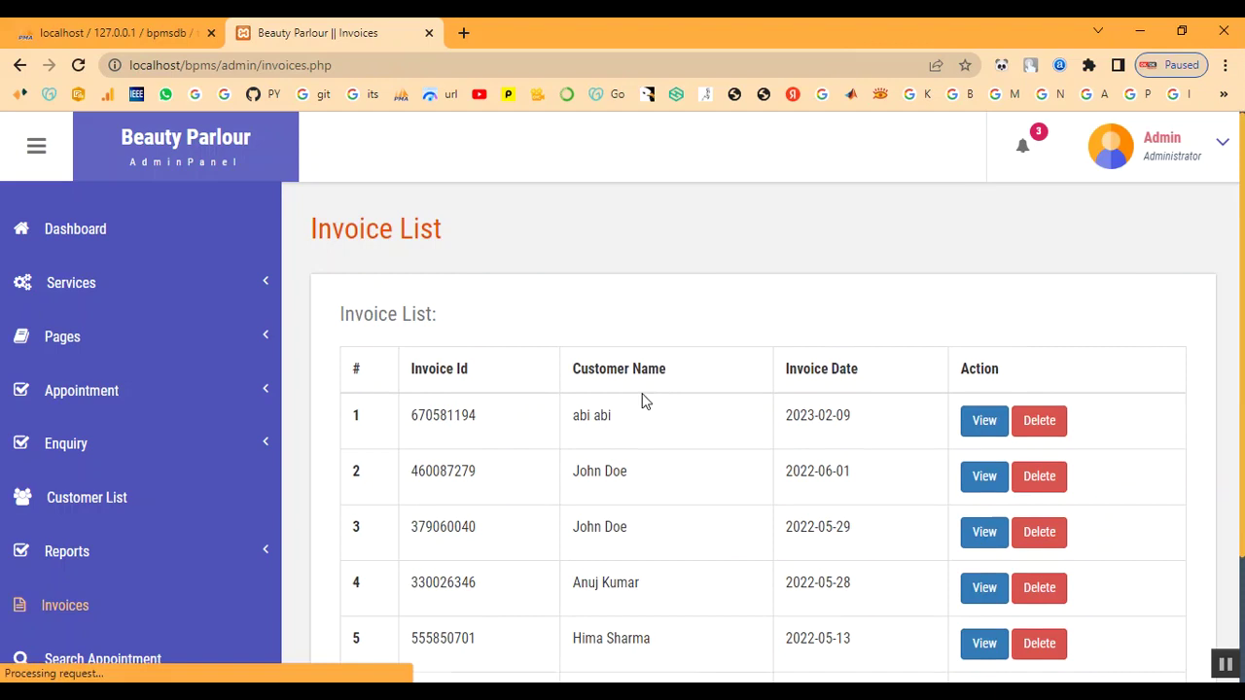
# View the newest invoice: one Keratin Treatment service, grand total 2000
pyautogui.scroll(-2, 703, 541)
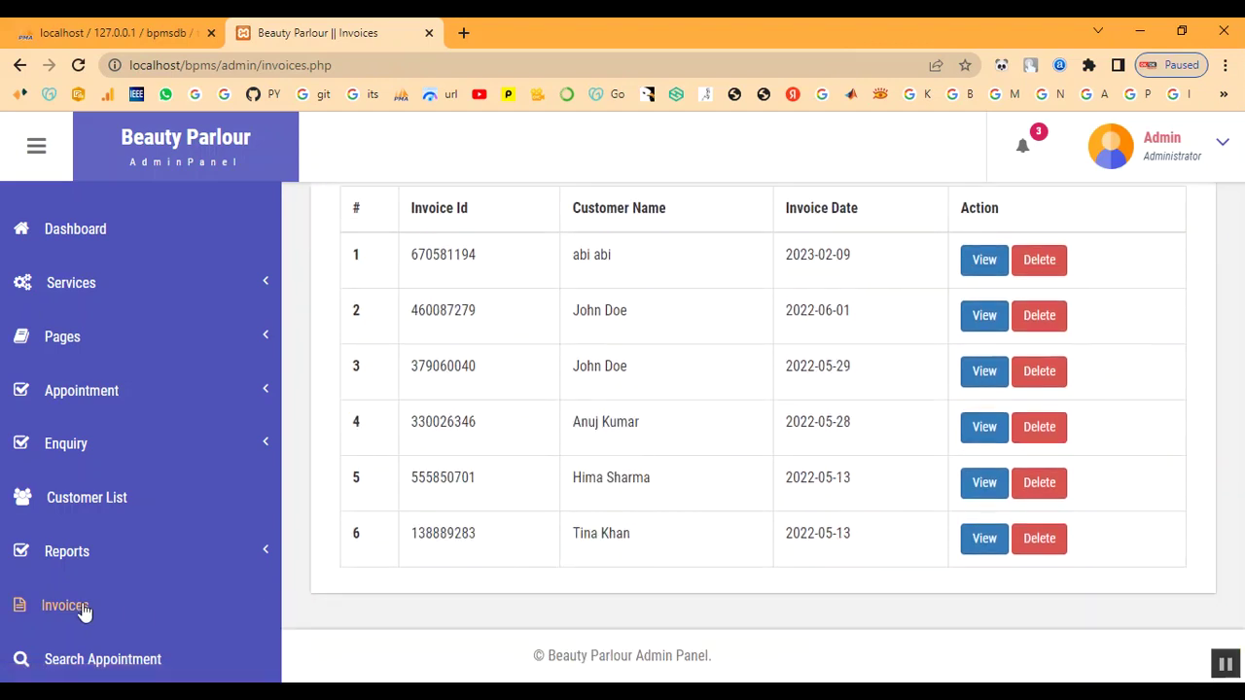
pyautogui.scroll(2, 611, 267)
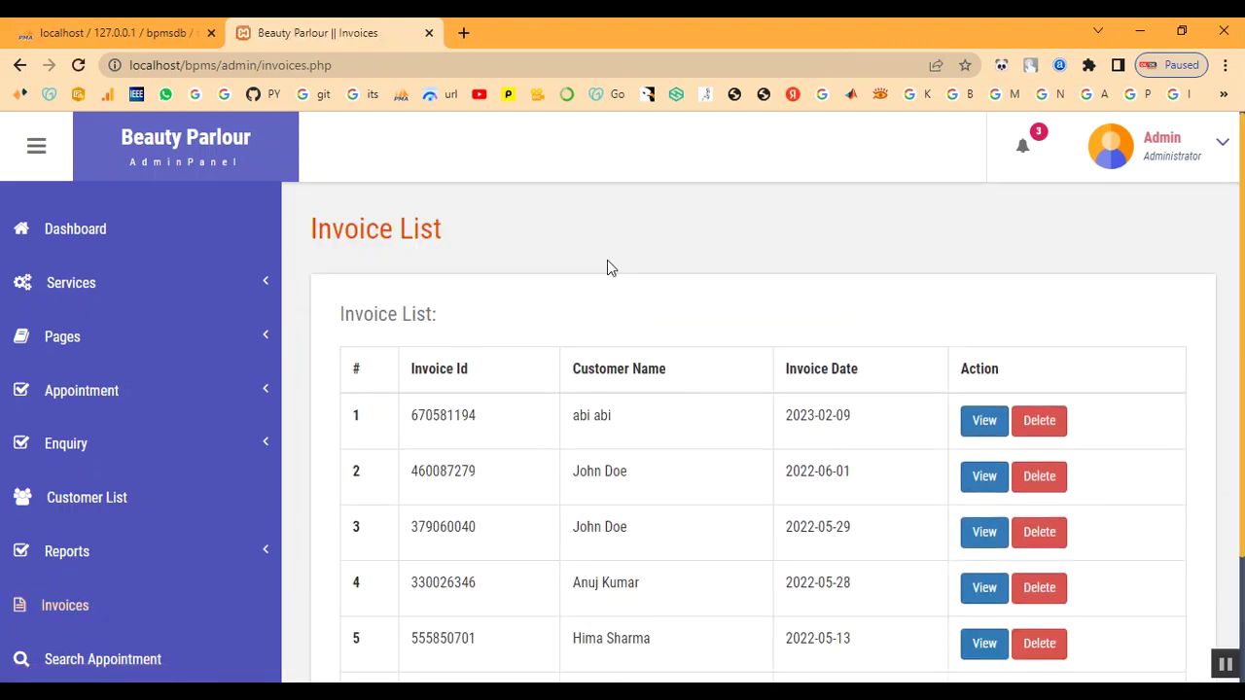
pyautogui.click(992, 430)
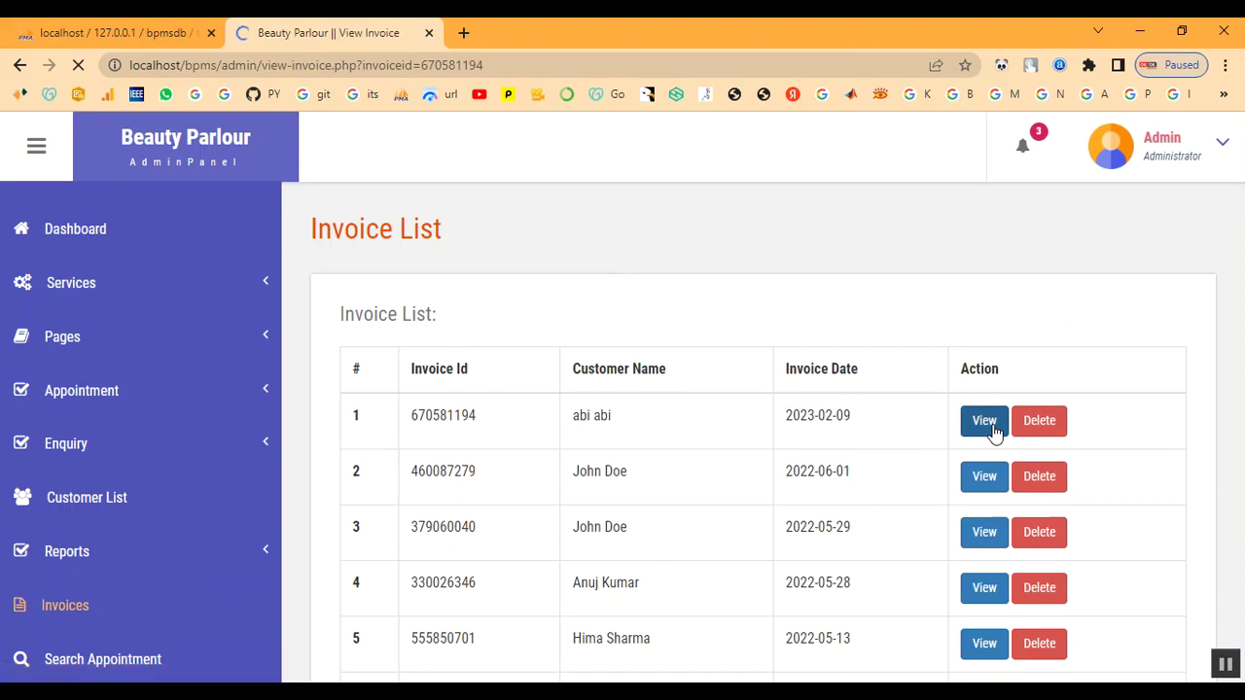
pyautogui.scroll(-2, 644, 439)
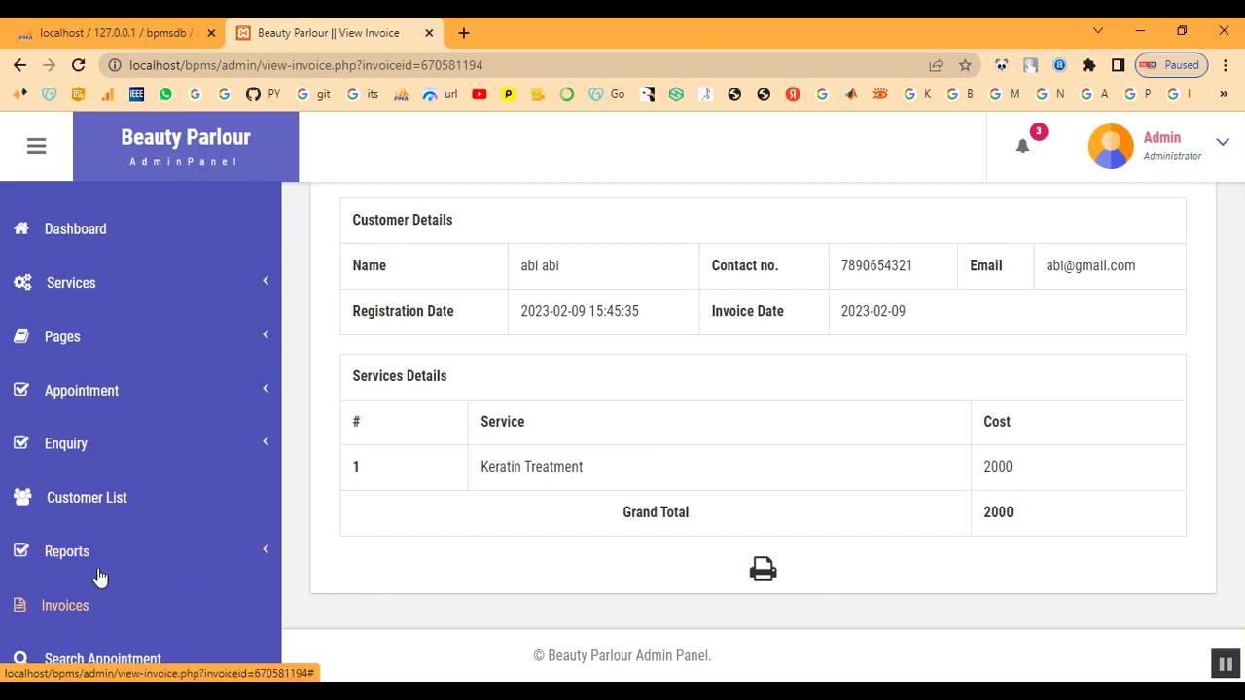
pyautogui.click(109, 664)
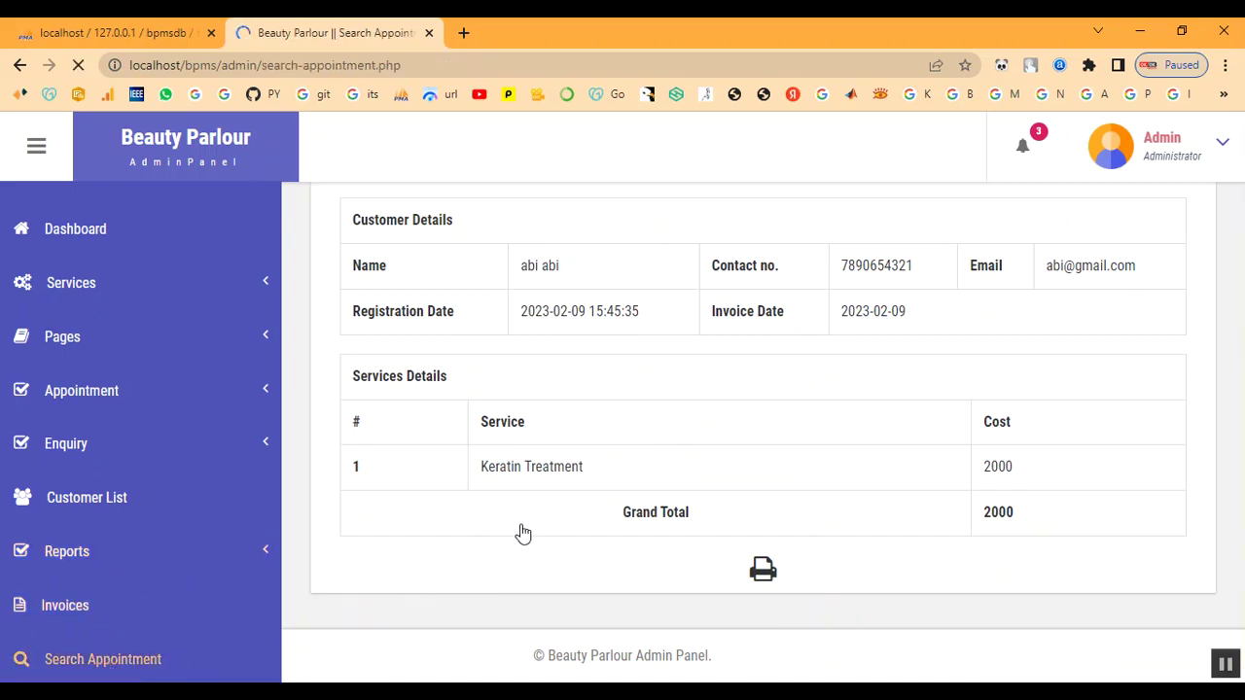
# Search appointments by the customer's name, view the match, then go to the invoice list
pyautogui.click(474, 430)
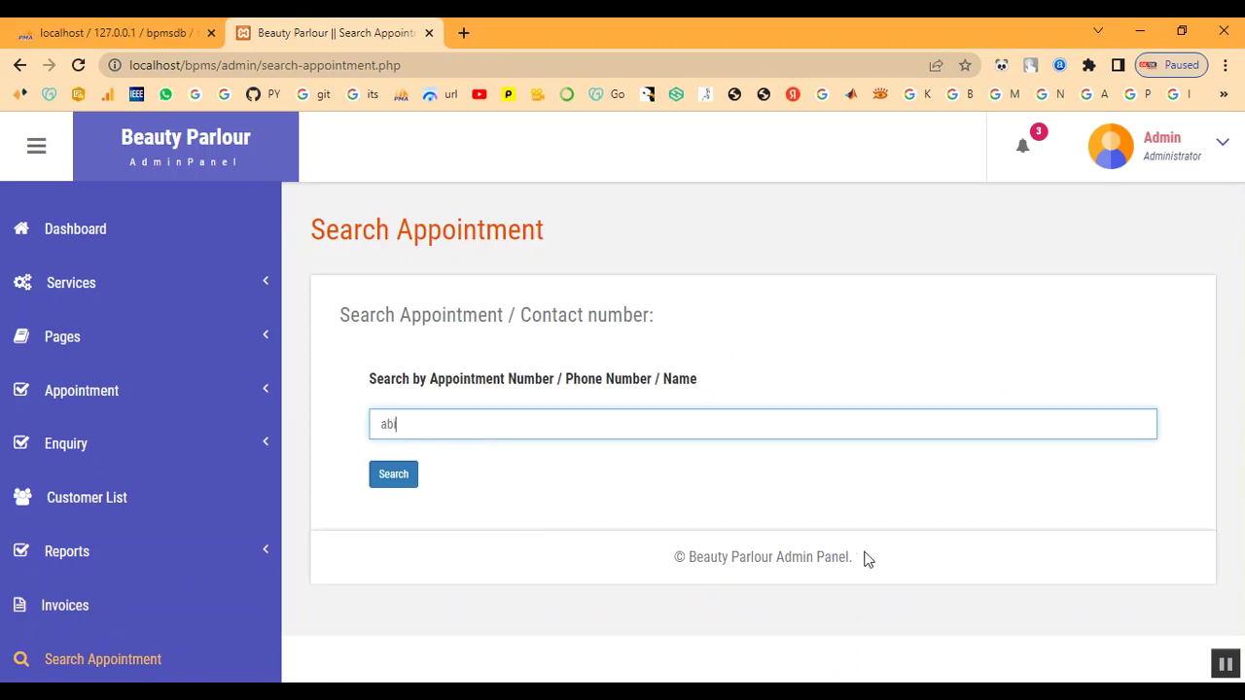
pyautogui.click(408, 470)
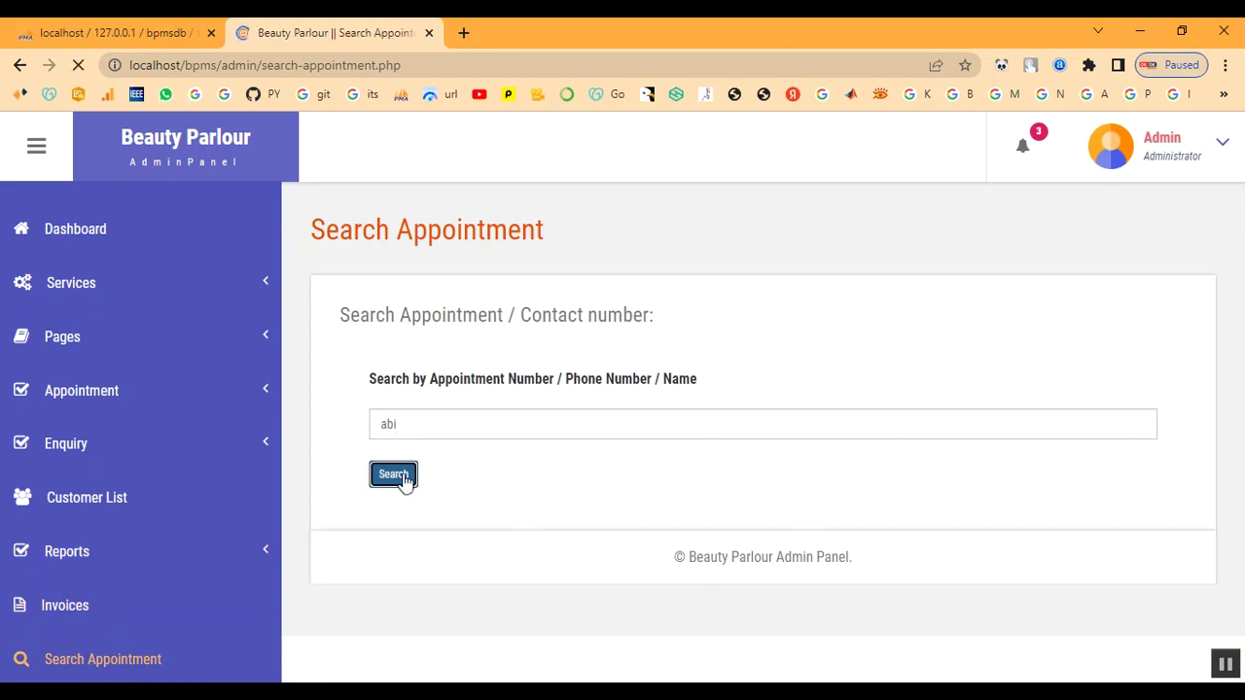
pyautogui.scroll(-2, 622, 535)
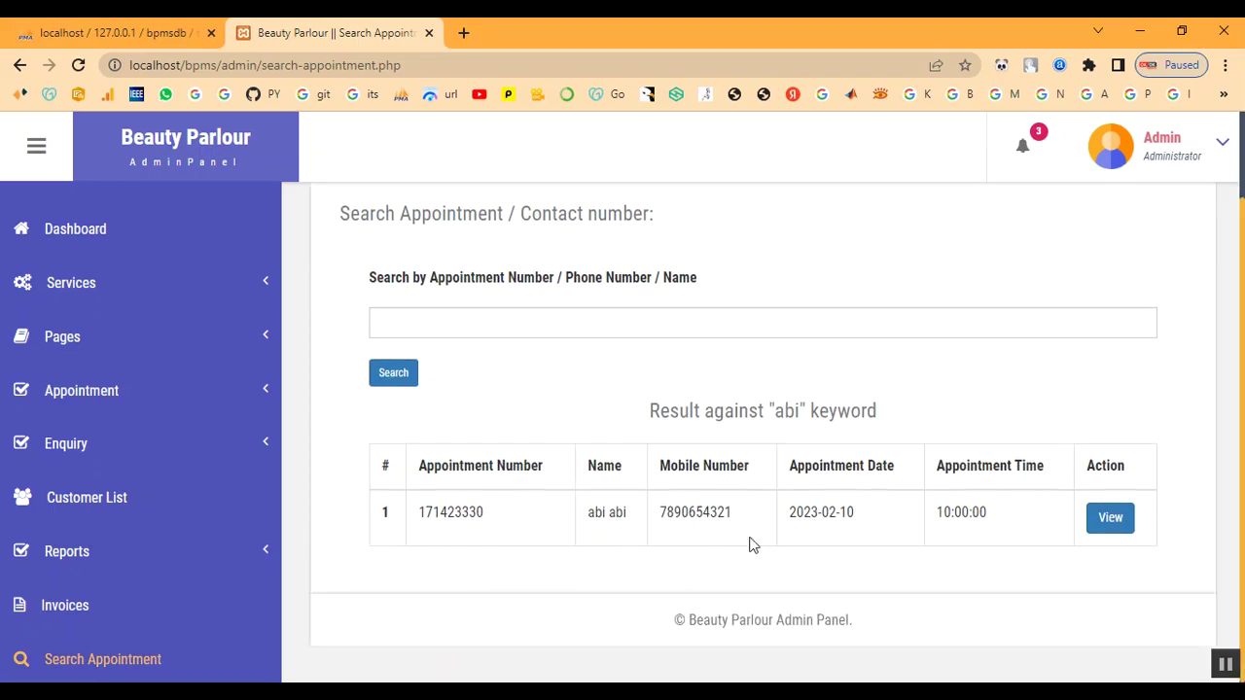
pyautogui.click(1110, 519)
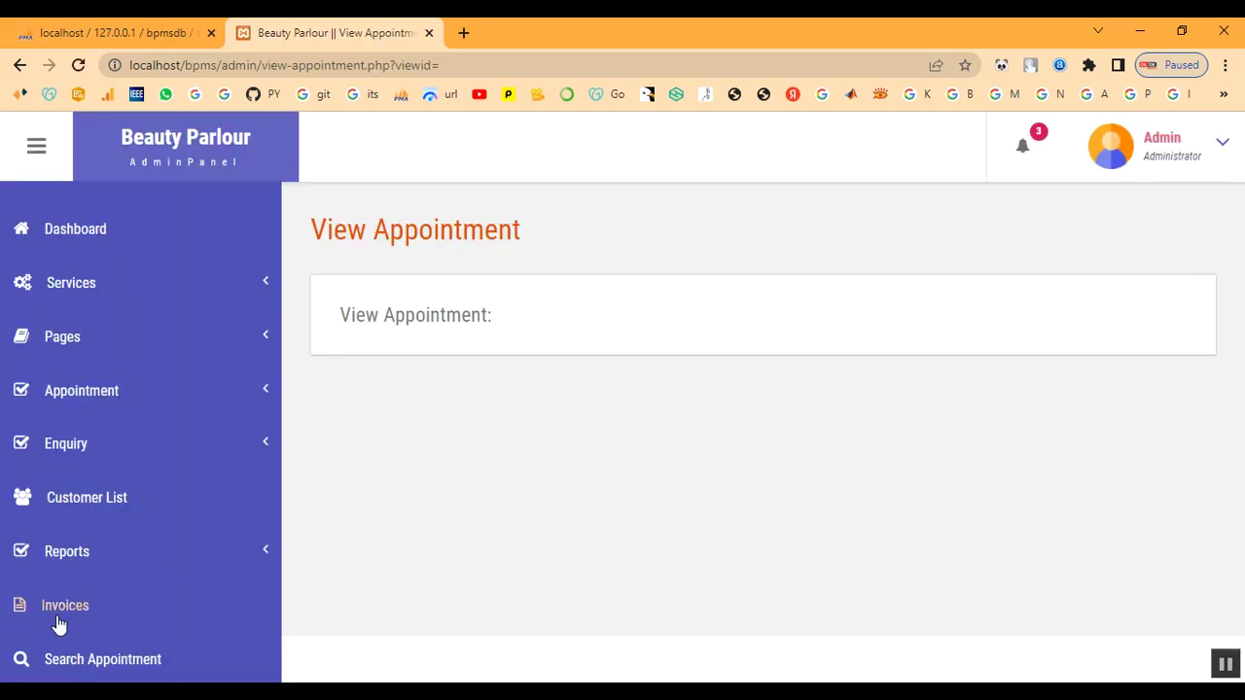
pyautogui.click(61, 614)
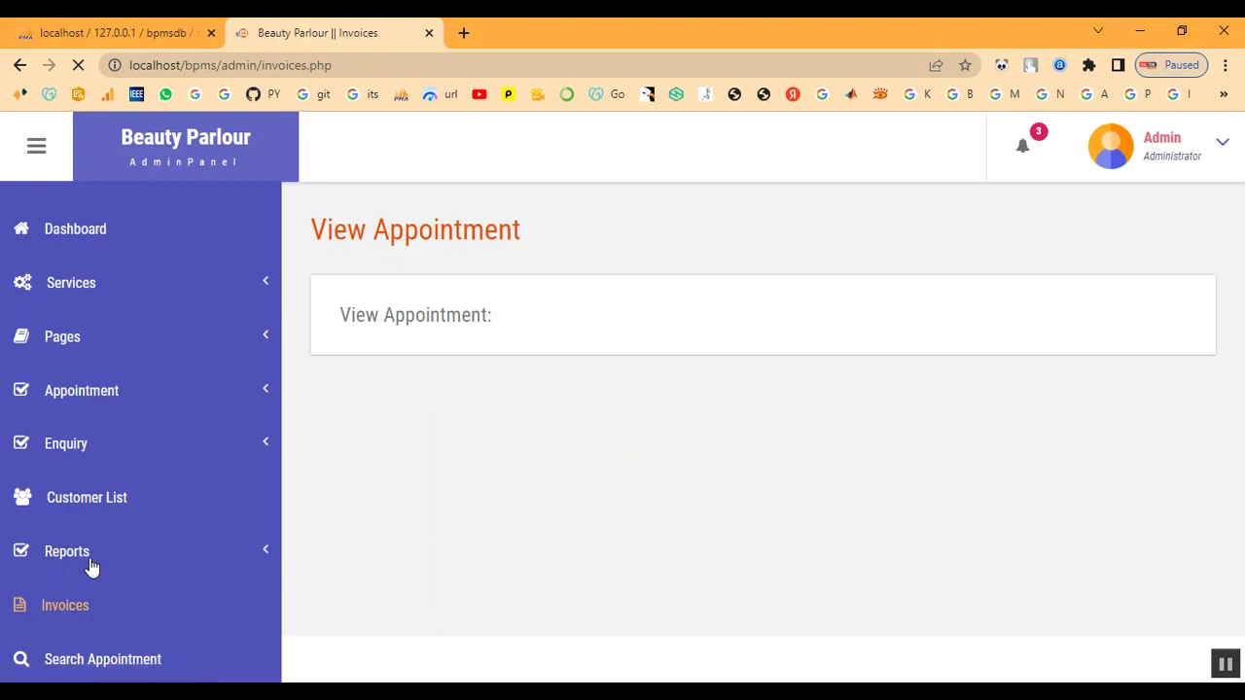
# Generate the between-dates report from 02/08/2023 to 02/28/2023
pyautogui.click(90, 567)
pyautogui.click(84, 603)
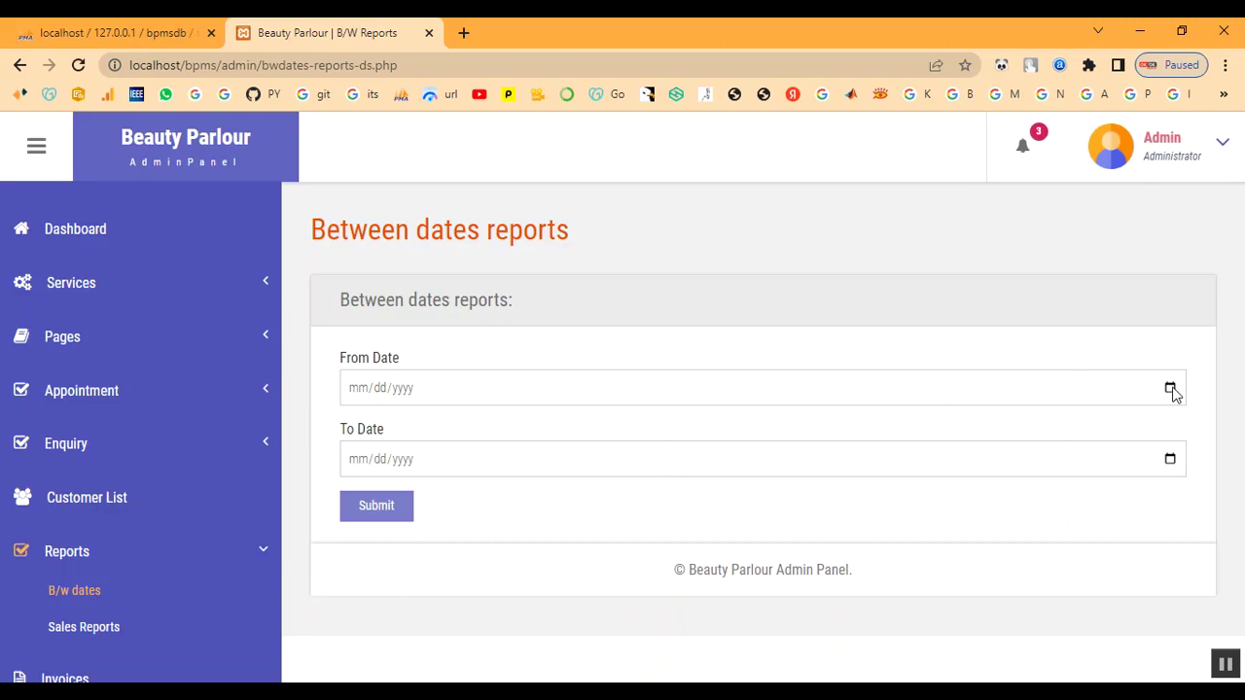
pyautogui.click(1170, 388)
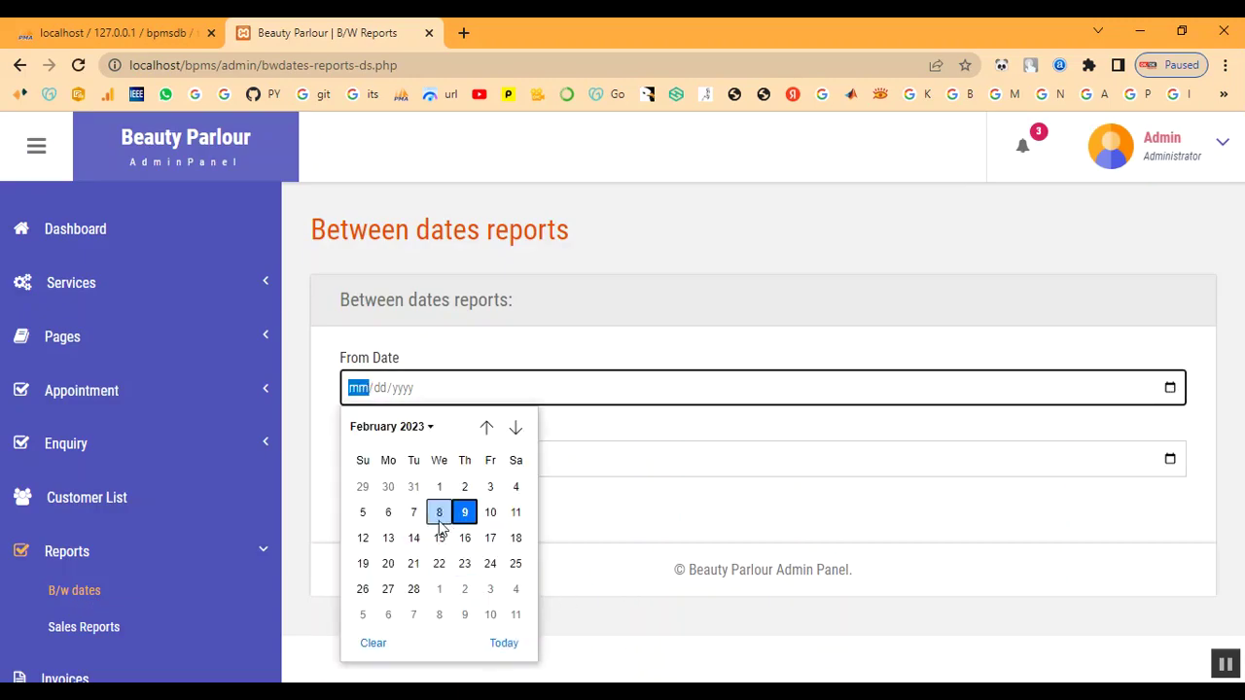
pyautogui.click(438, 513)
pyautogui.click(1171, 461)
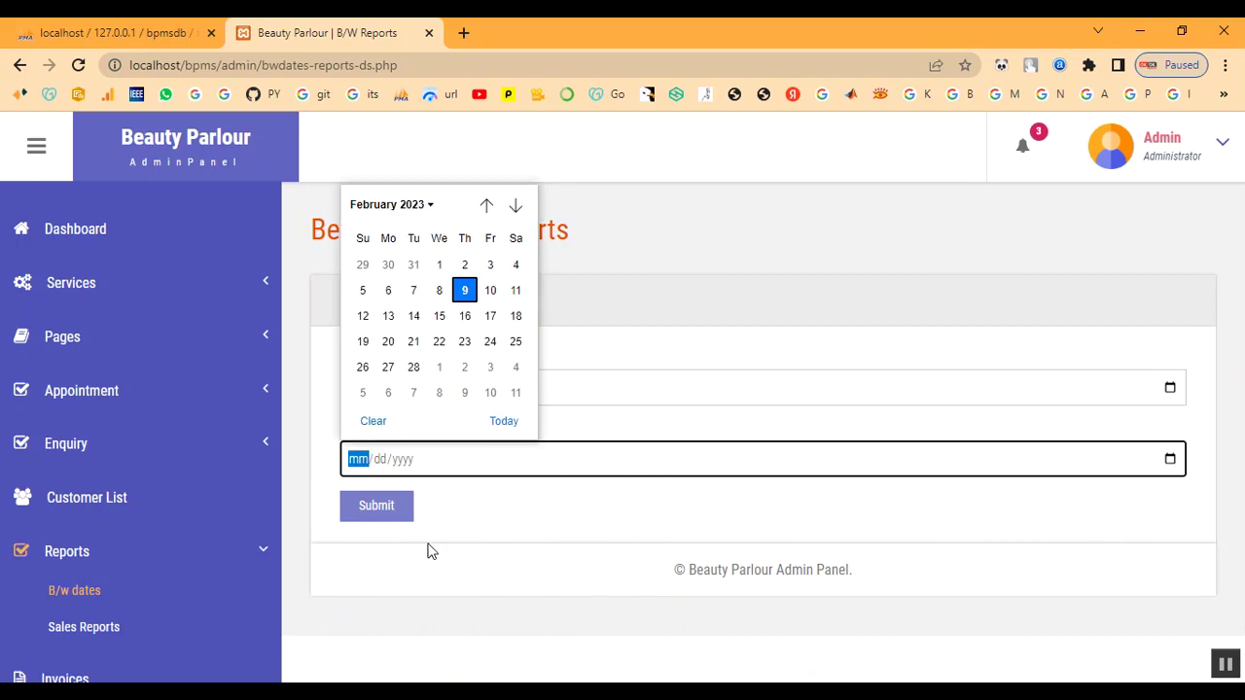
pyautogui.click(414, 367)
pyautogui.click(393, 516)
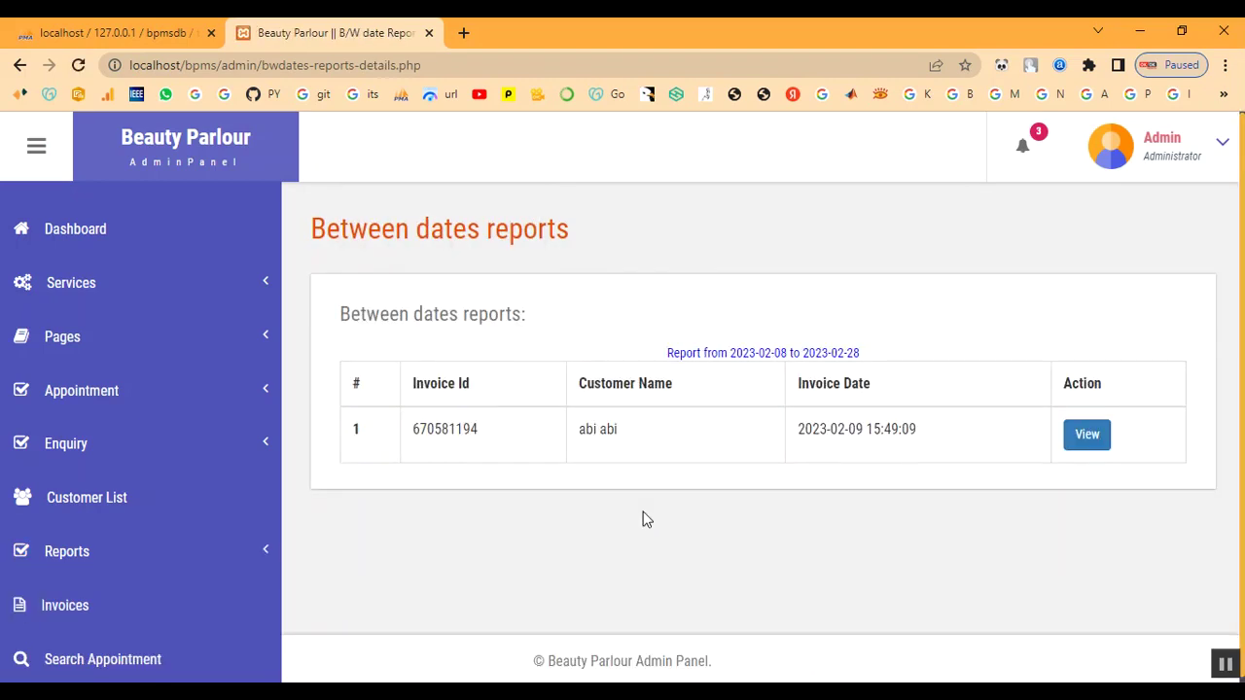
pyautogui.moveTo(448, 429); pyautogui.dragTo(932, 437)
pyautogui.click(932, 436)
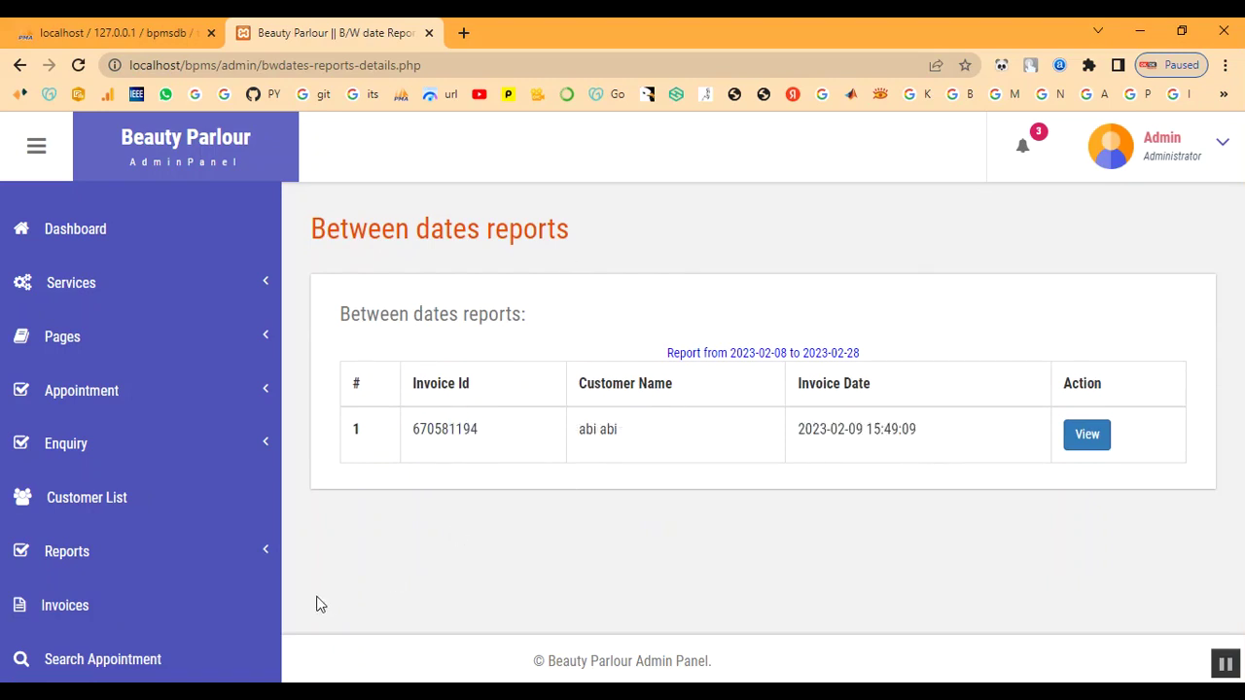
# Generate the month-wise sales report for 02/02/2023 to 02/28/2023, showing 2000 in sales
pyautogui.click(73, 558)
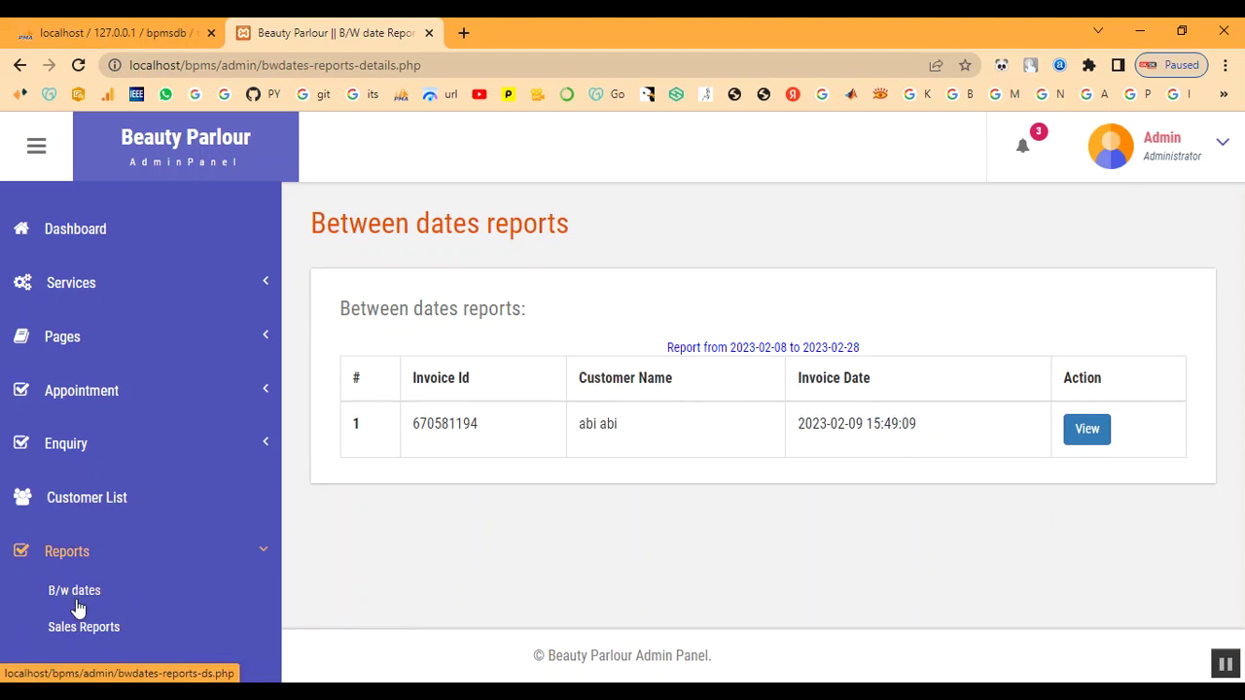
pyautogui.click(73, 627)
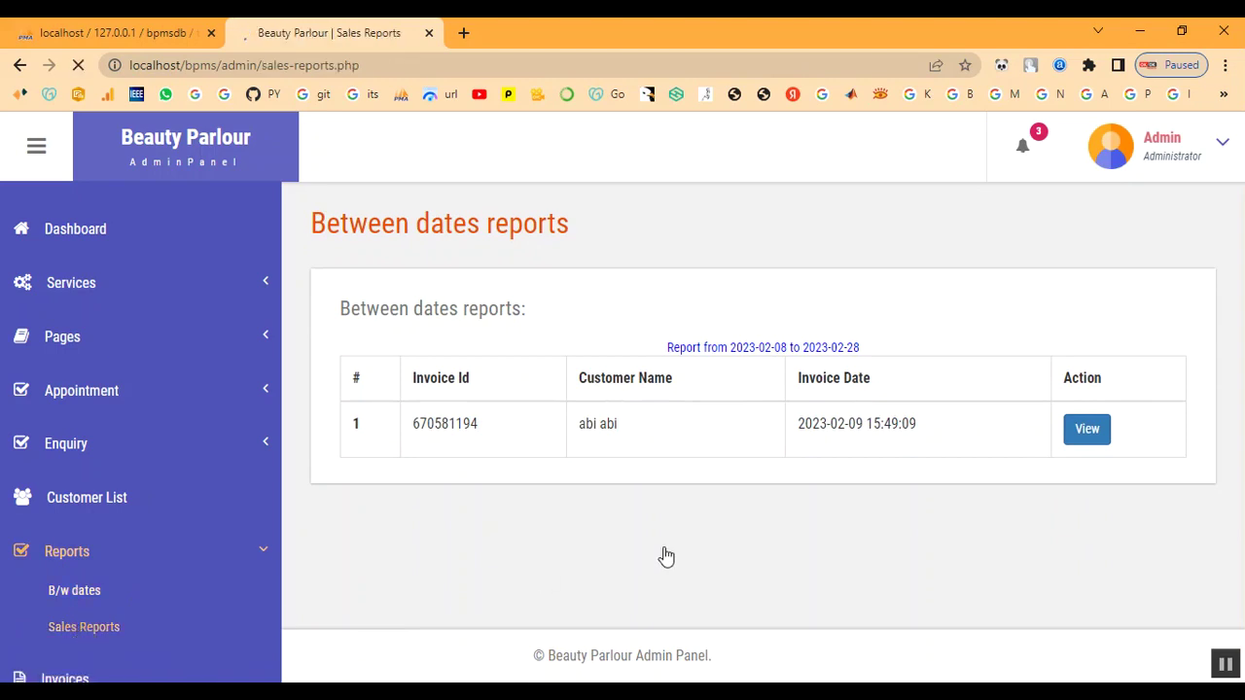
pyautogui.click(1171, 389)
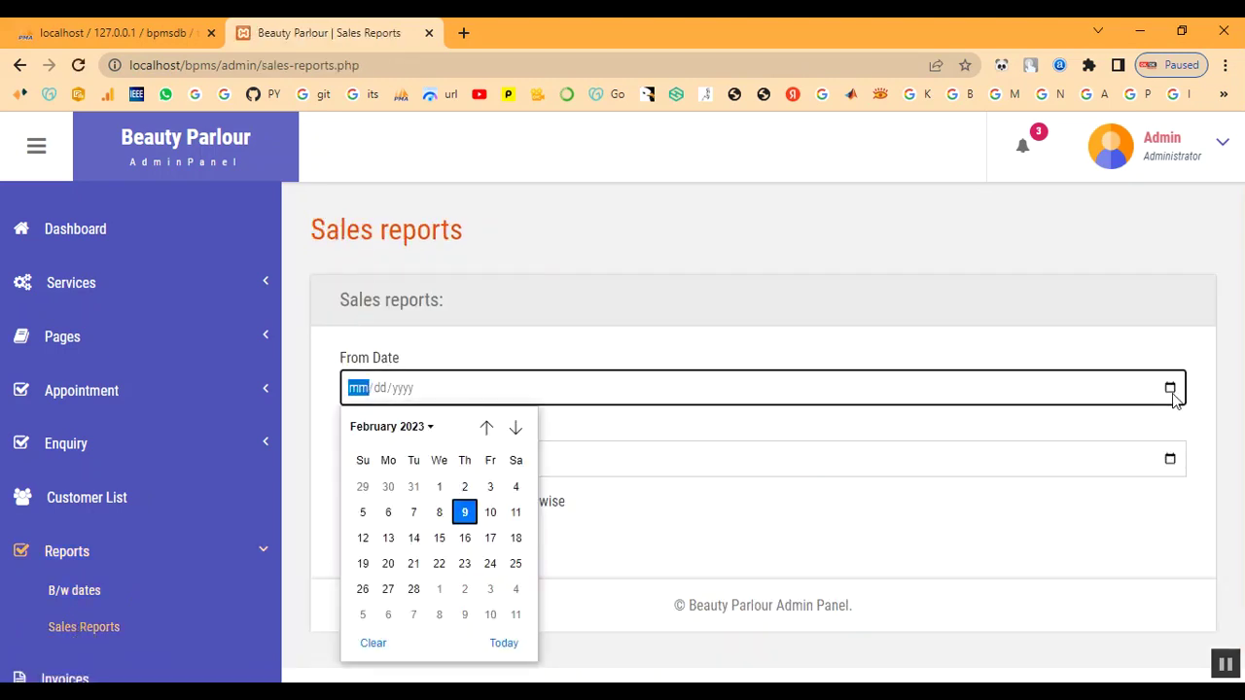
pyautogui.click(464, 486)
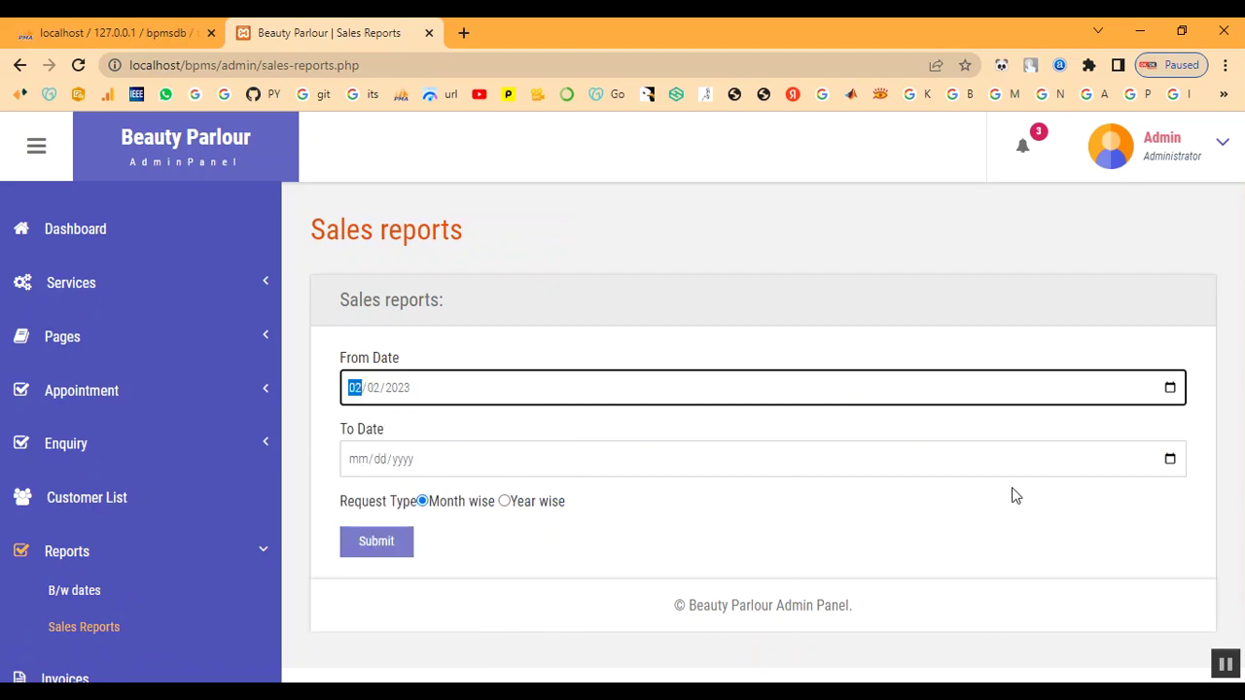
pyautogui.click(1170, 459)
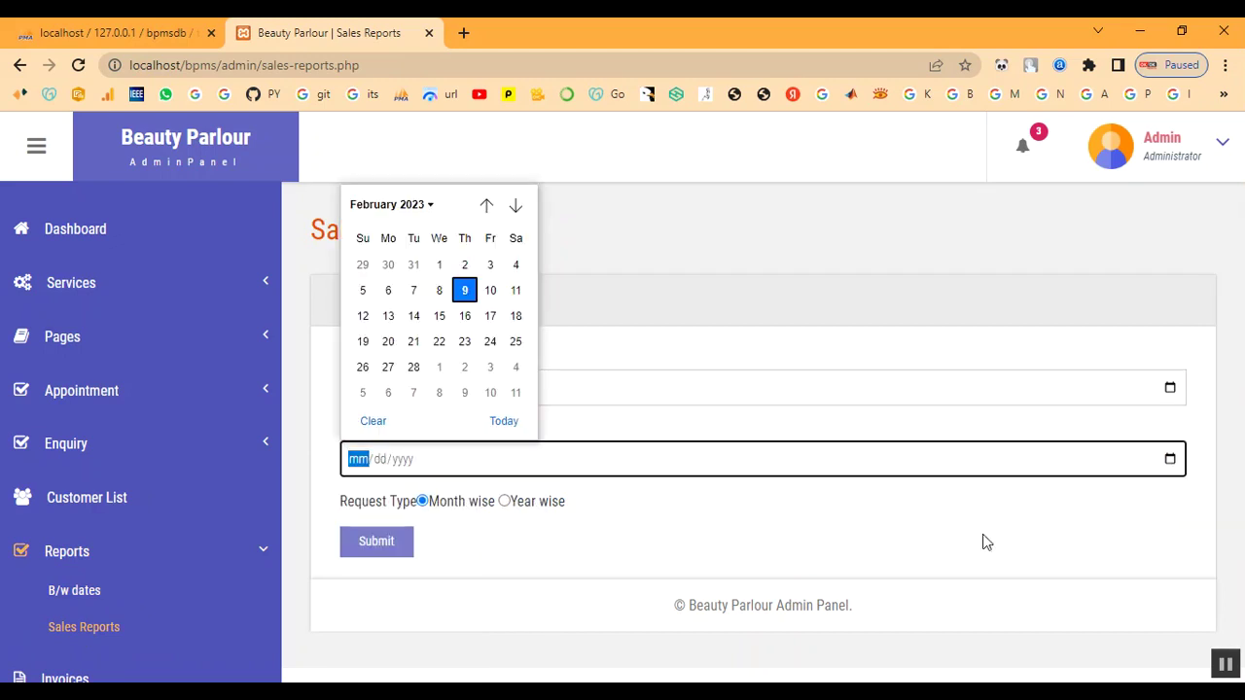
pyautogui.click(413, 367)
pyautogui.click(378, 551)
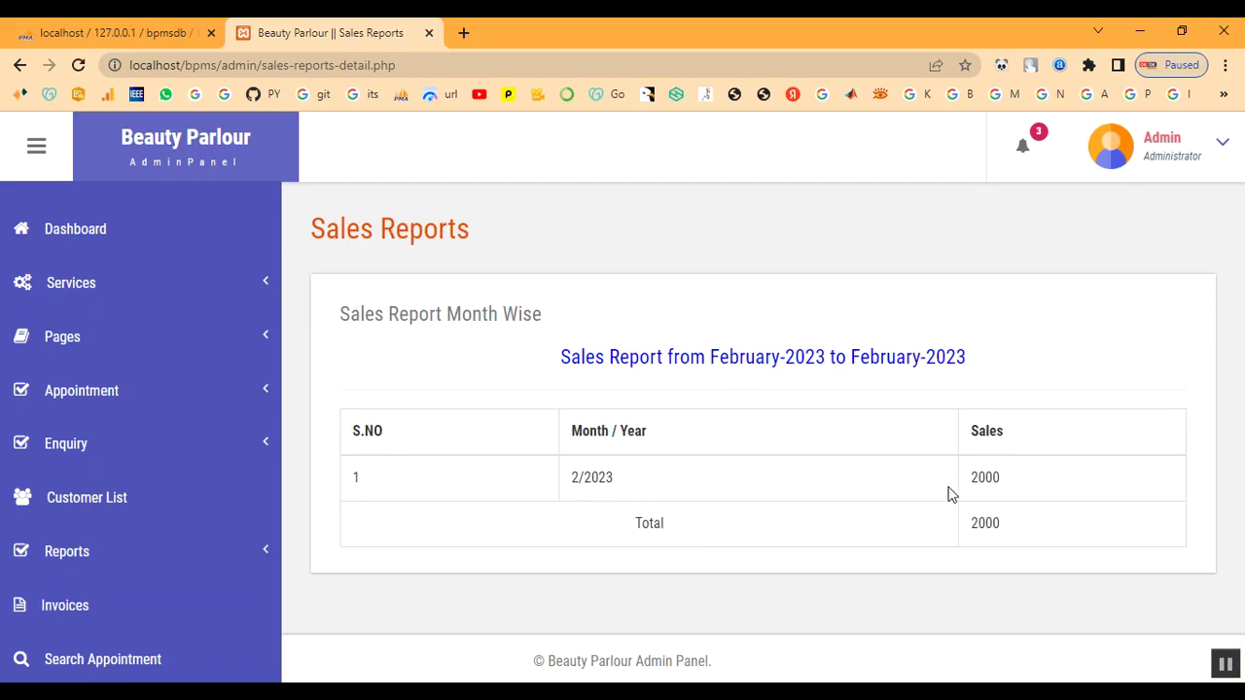
pyautogui.moveTo(966, 479); pyautogui.dragTo(1044, 554)
pyautogui.click(914, 548)
pyautogui.scroll(-1, 880, 545)
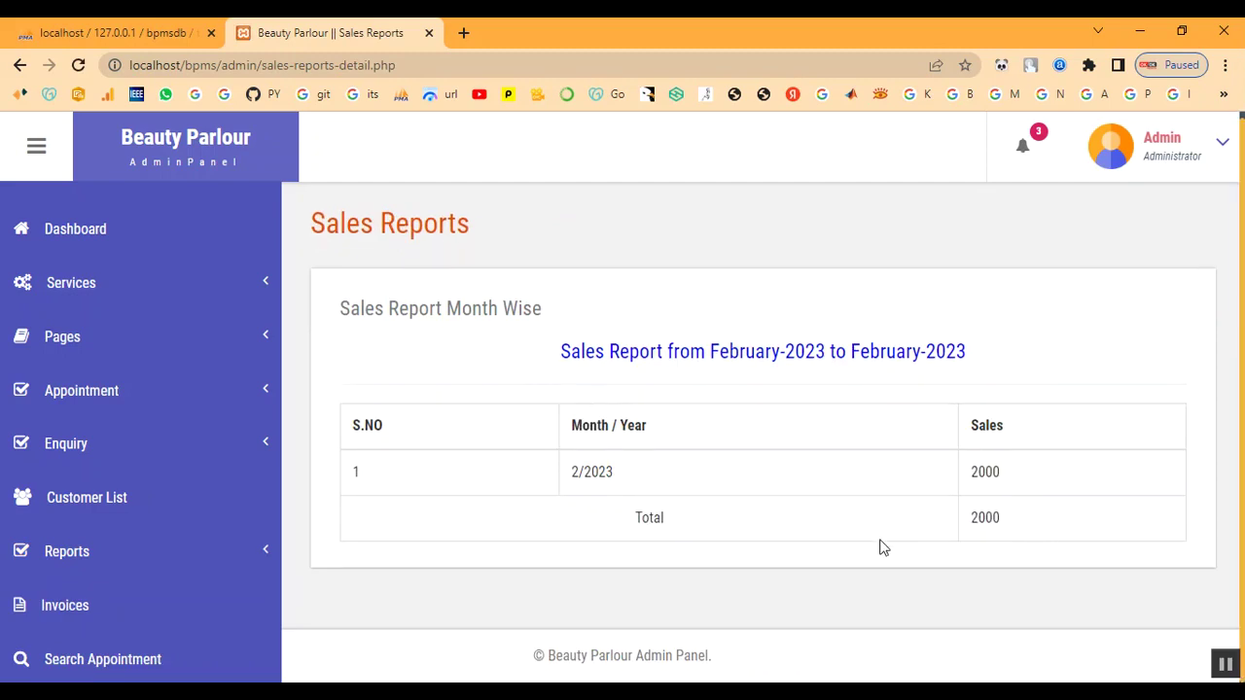
pyautogui.scroll(1, 880, 548)
# Check the dashboard's total sales of 12400, then log out of the admin panel
pyautogui.click(100, 241)
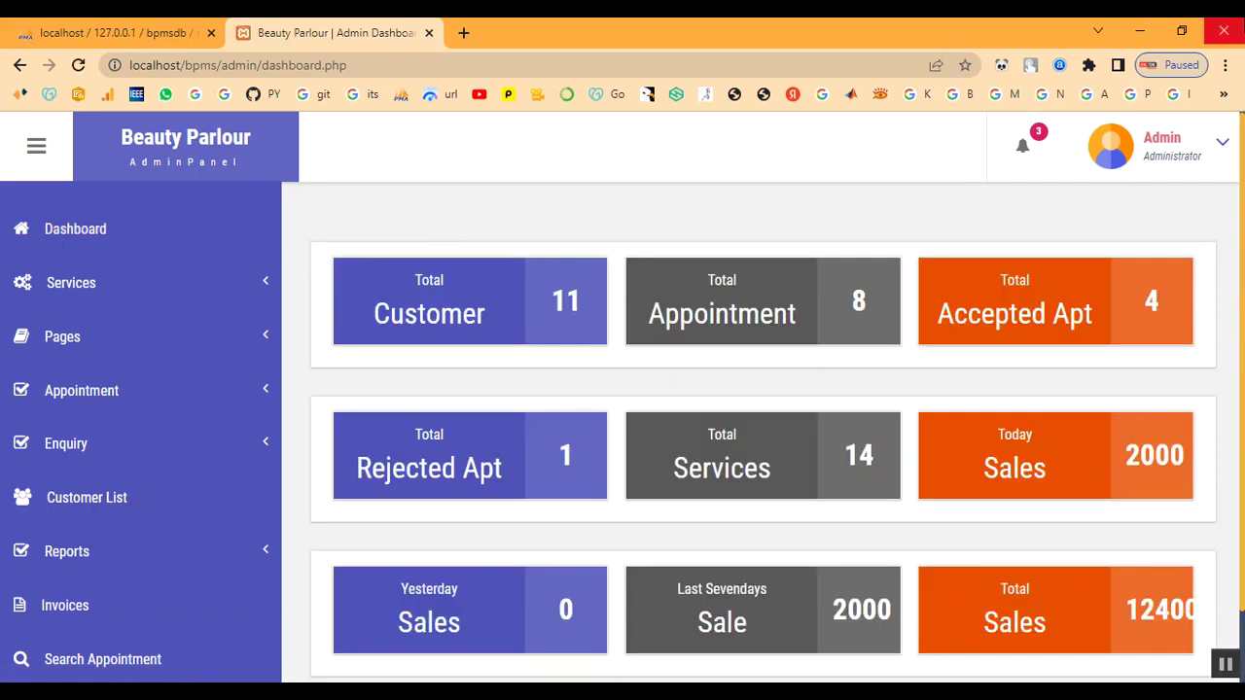
pyautogui.scroll(-1, 1045, 416)
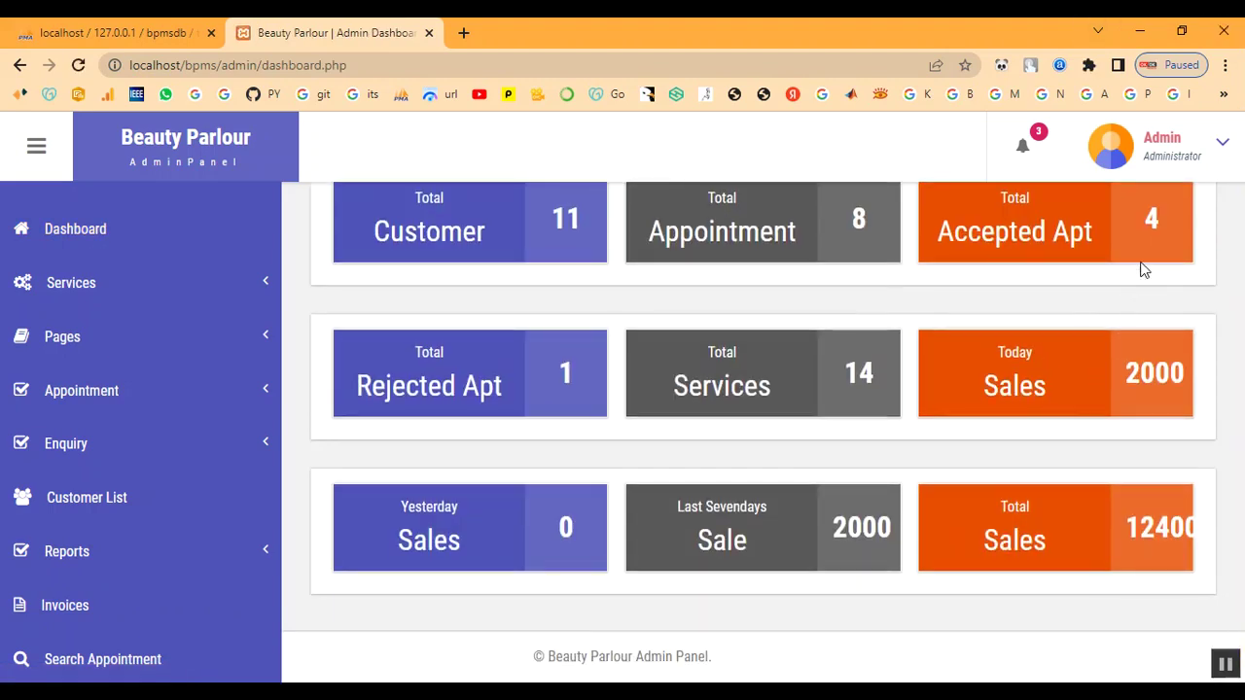
pyautogui.click(1179, 165)
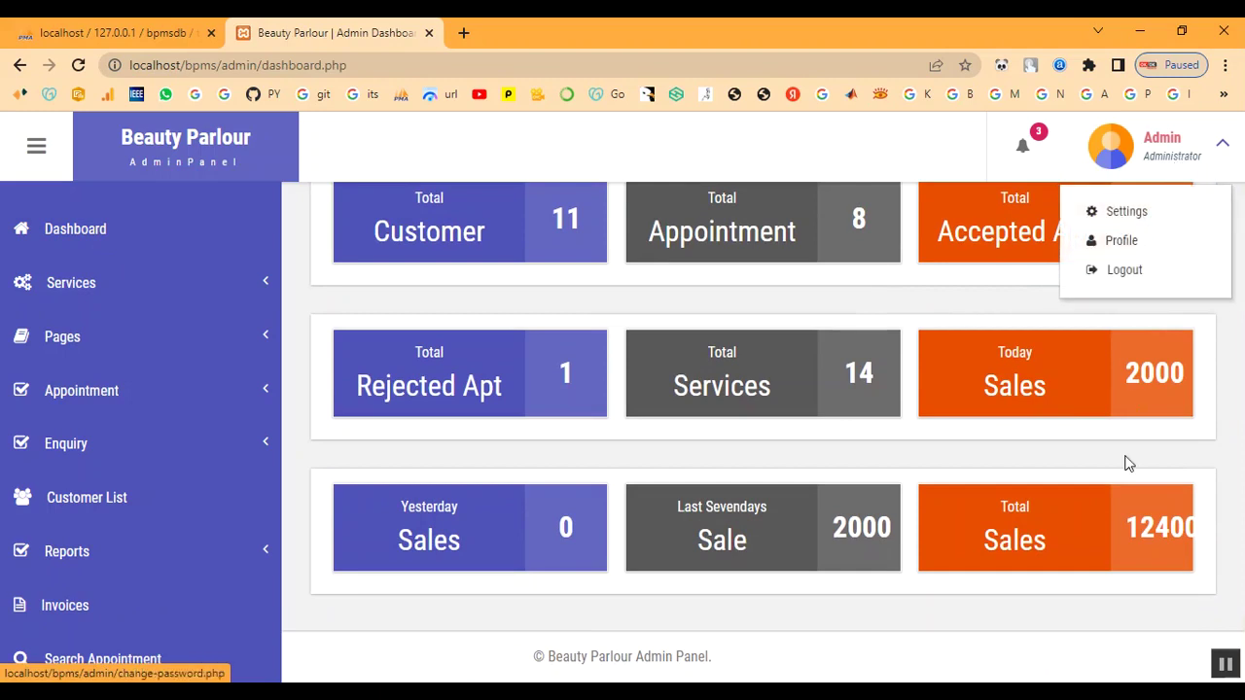
pyautogui.moveTo(1123, 525); pyautogui.dragTo(1204, 525)
pyautogui.click(1171, 161)
pyautogui.click(1153, 270)
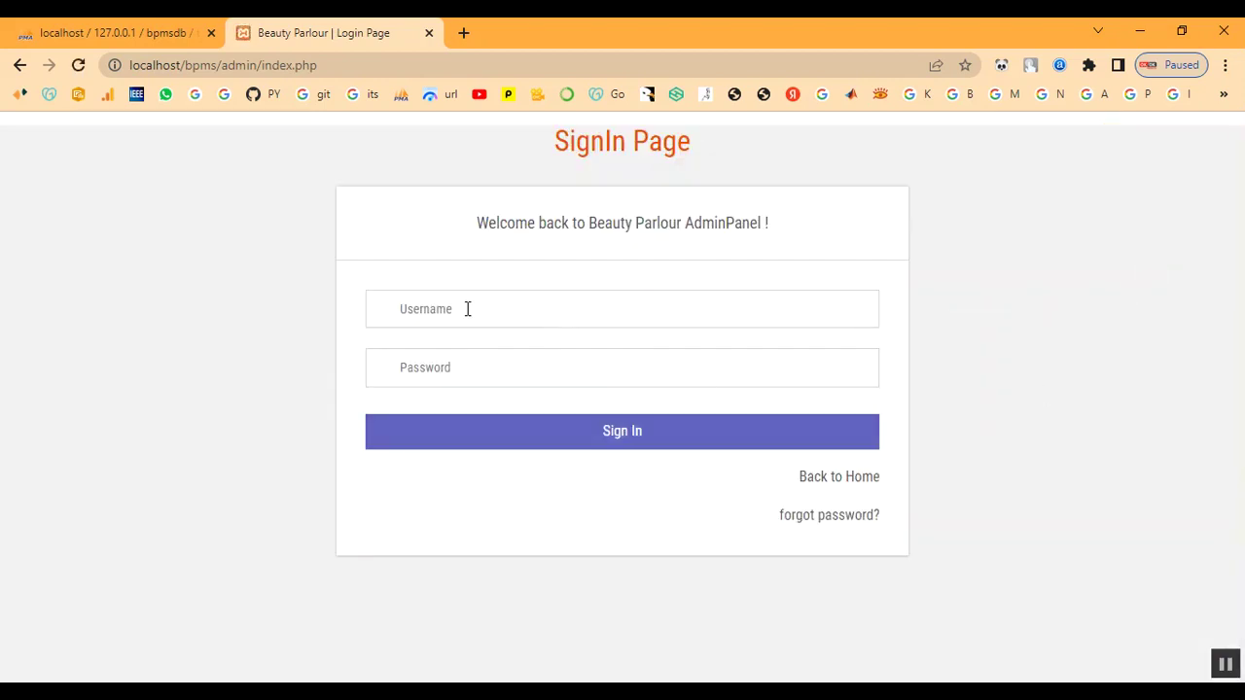
# Return to the public home page and log in with the customer's e-mail and password
pyautogui.click(467, 308)
pyautogui.click(861, 478)
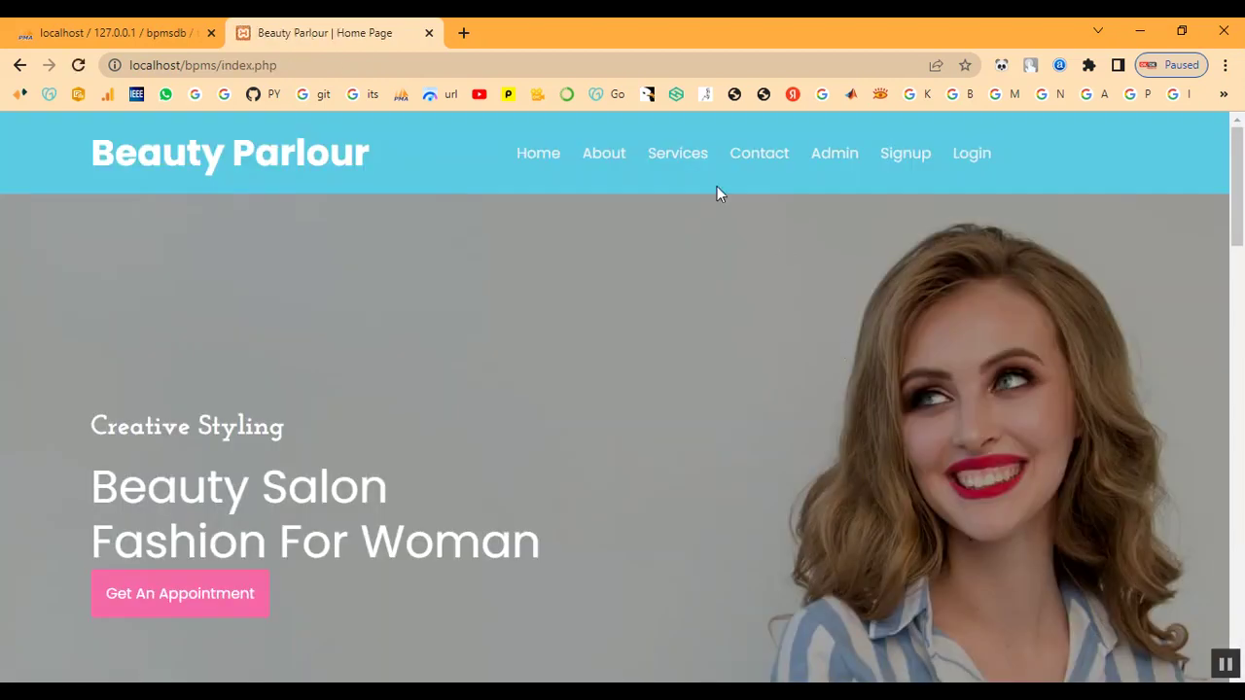
pyautogui.click(968, 155)
pyautogui.scroll(-2, 584, 495)
pyautogui.click(707, 391)
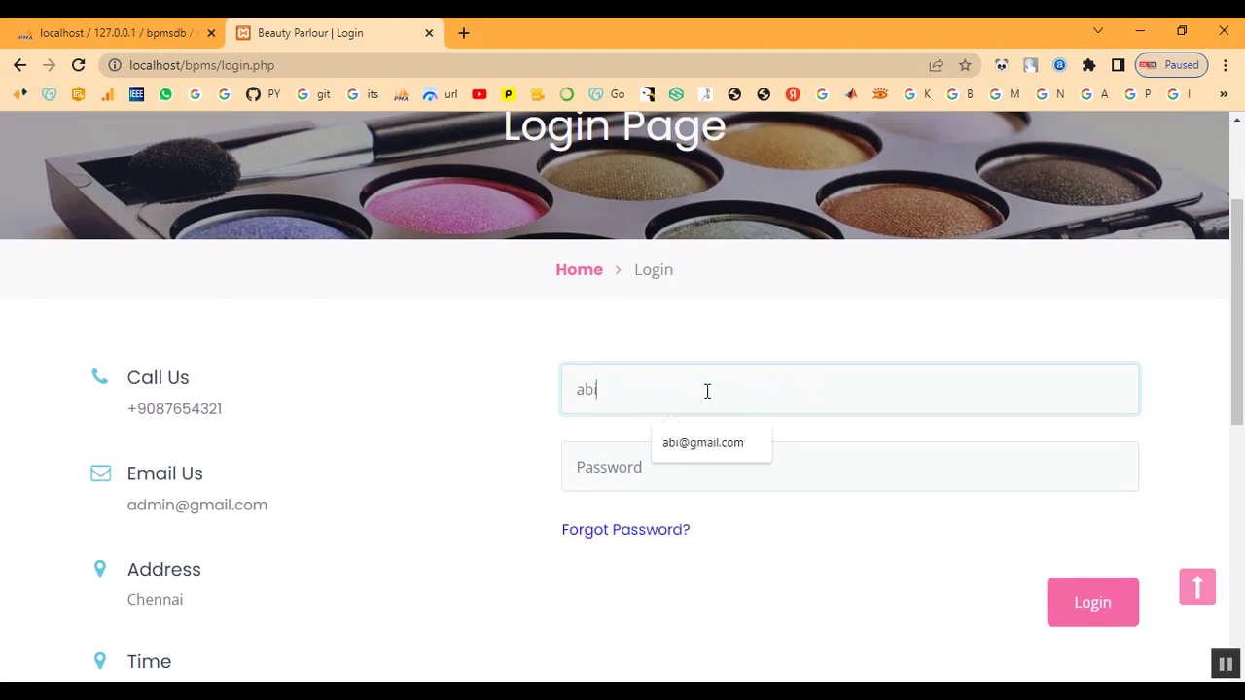
pyautogui.press('Tab')
pyautogui.write('1')
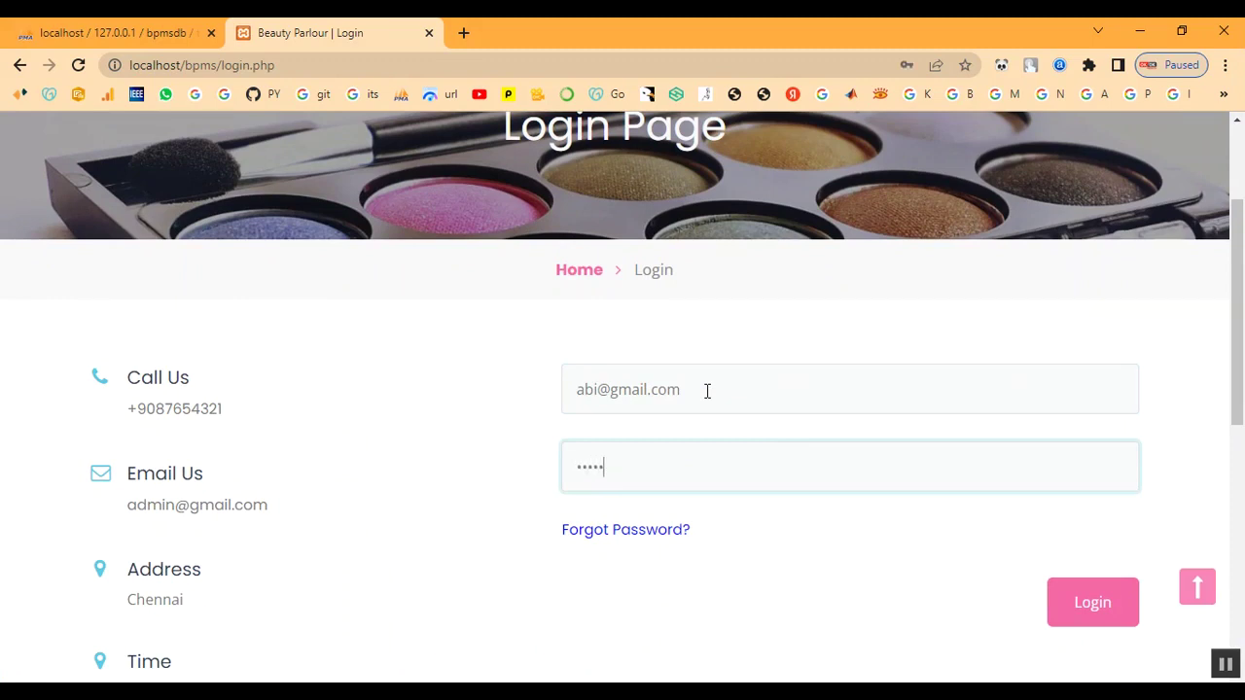
pyautogui.click(1126, 623)
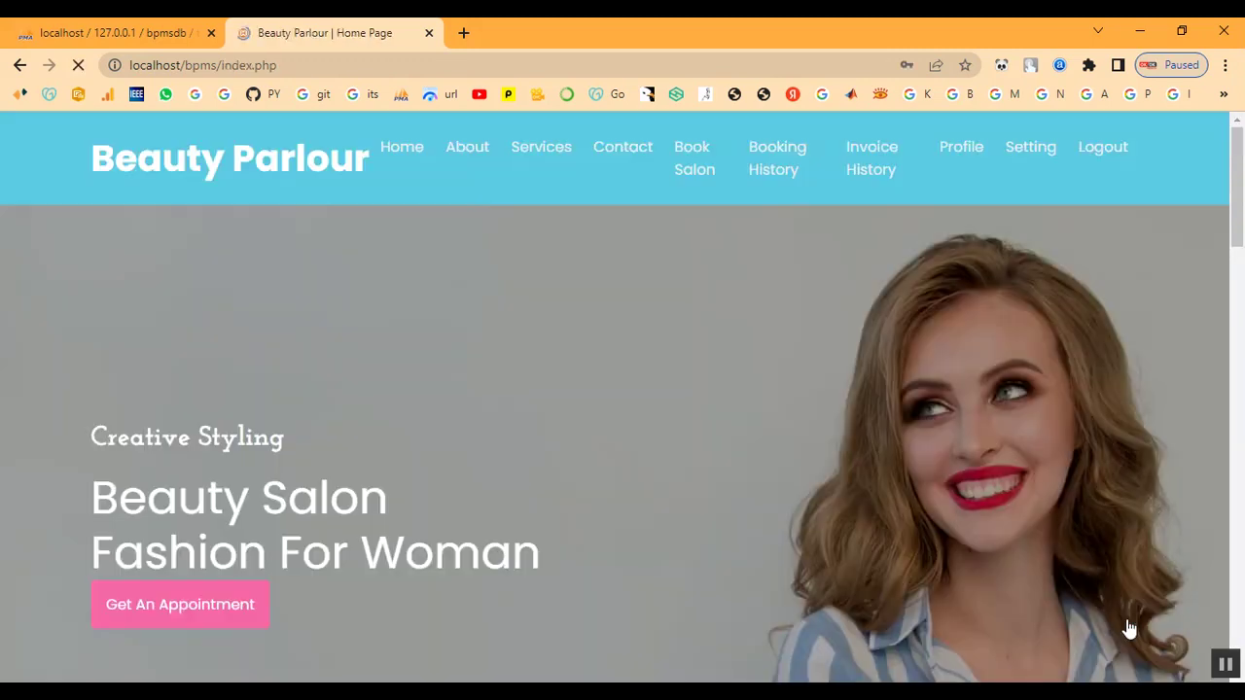
pyautogui.click(760, 166)
pyautogui.scroll(-1, 901, 405)
pyautogui.scroll(-2, 899, 405)
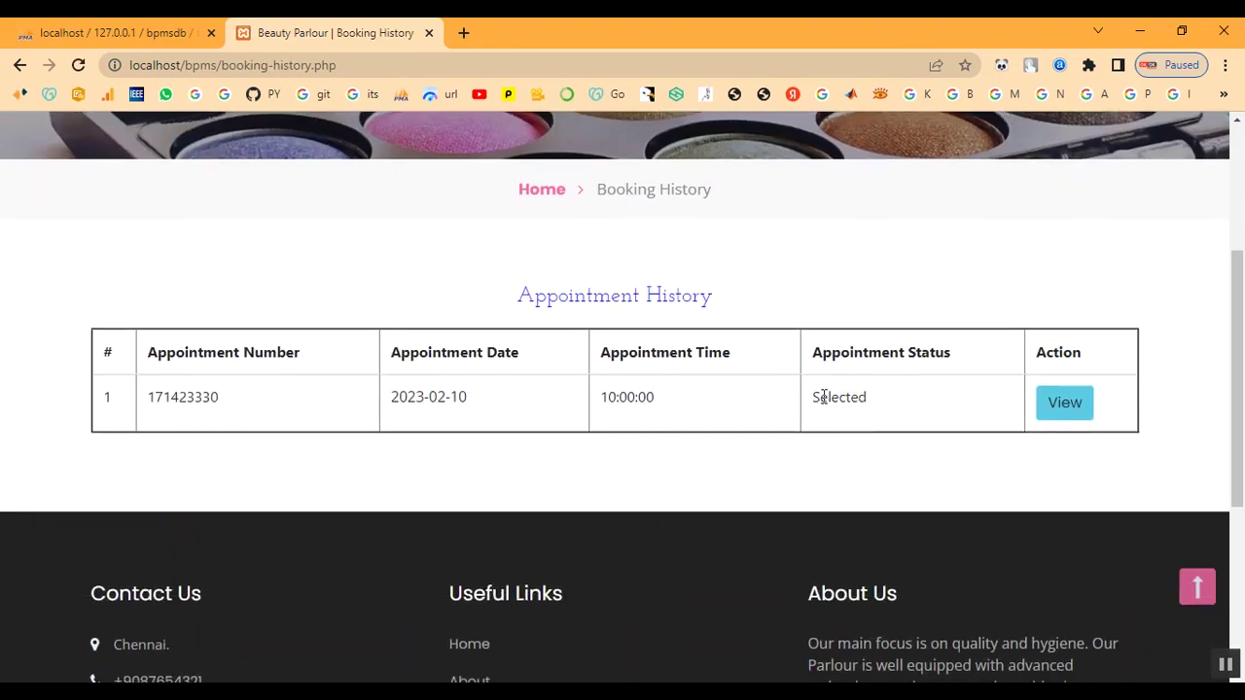
pyautogui.moveTo(820, 396); pyautogui.dragTo(1096, 405)
pyautogui.click(1070, 404)
pyautogui.scroll(-5, 814, 475)
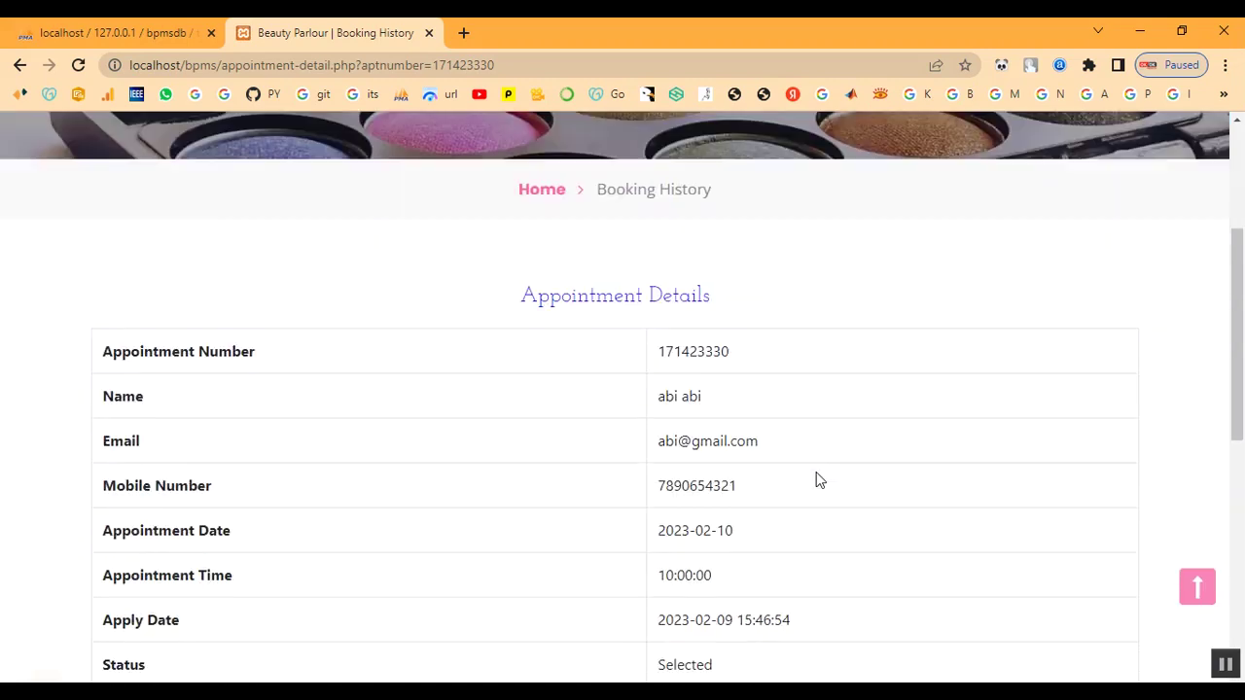
pyautogui.click(778, 497)
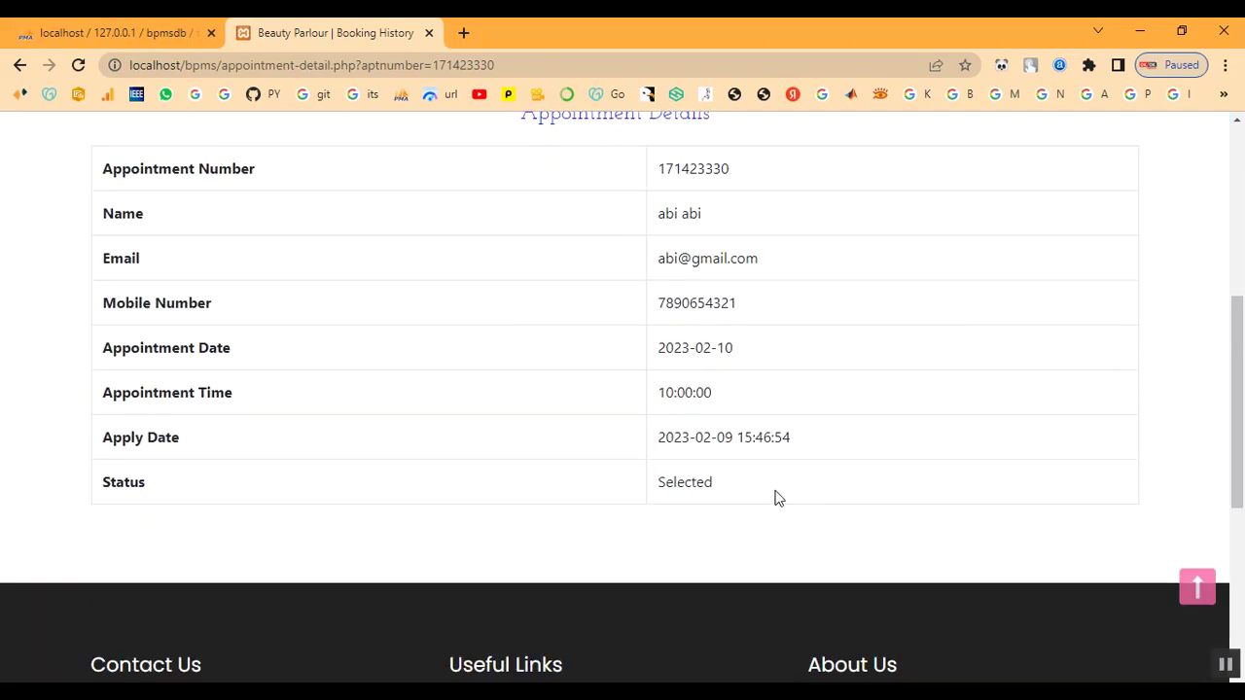
pyautogui.scroll(5, 778, 497)
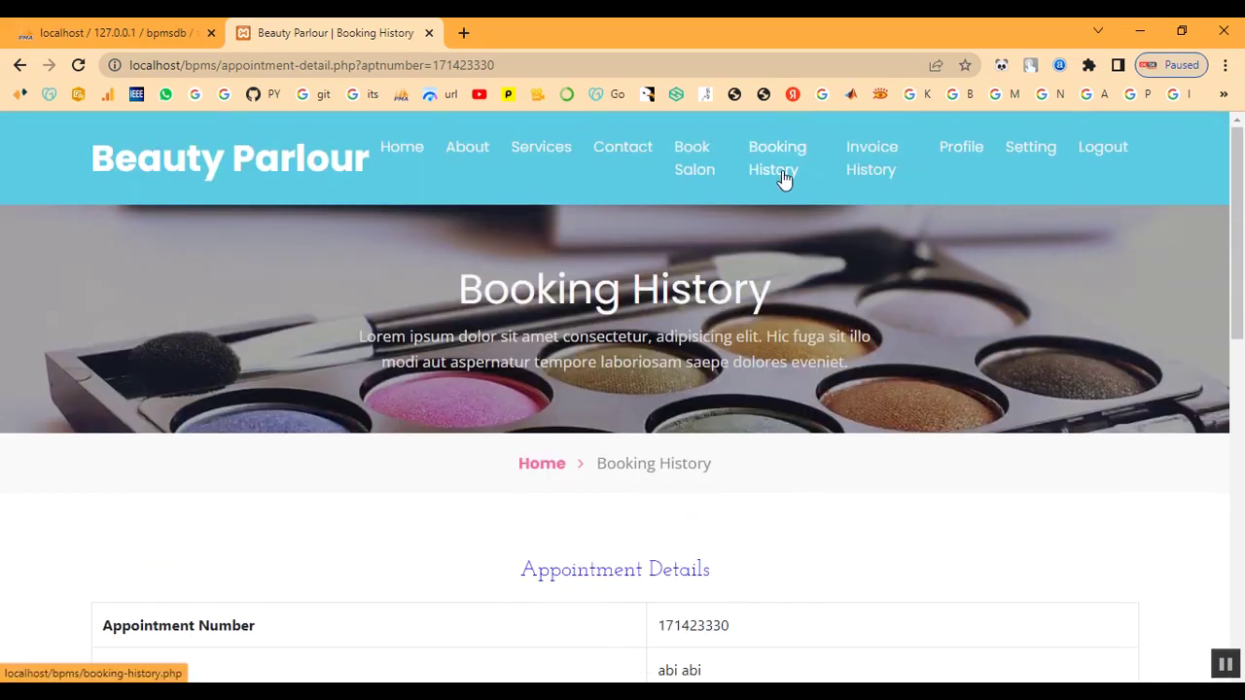
# Open the listed invoice from Invoice History: one Keratin Treatment, grand total 2000
pyautogui.click(866, 182)
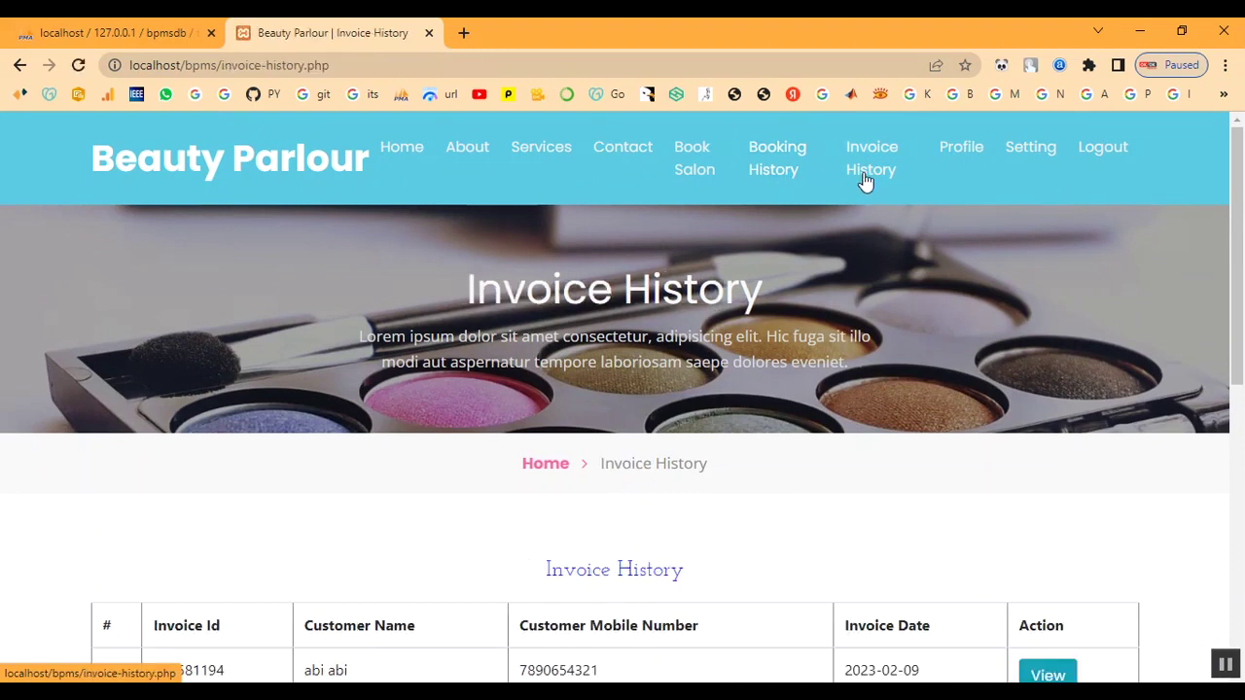
pyautogui.scroll(-3, 878, 384)
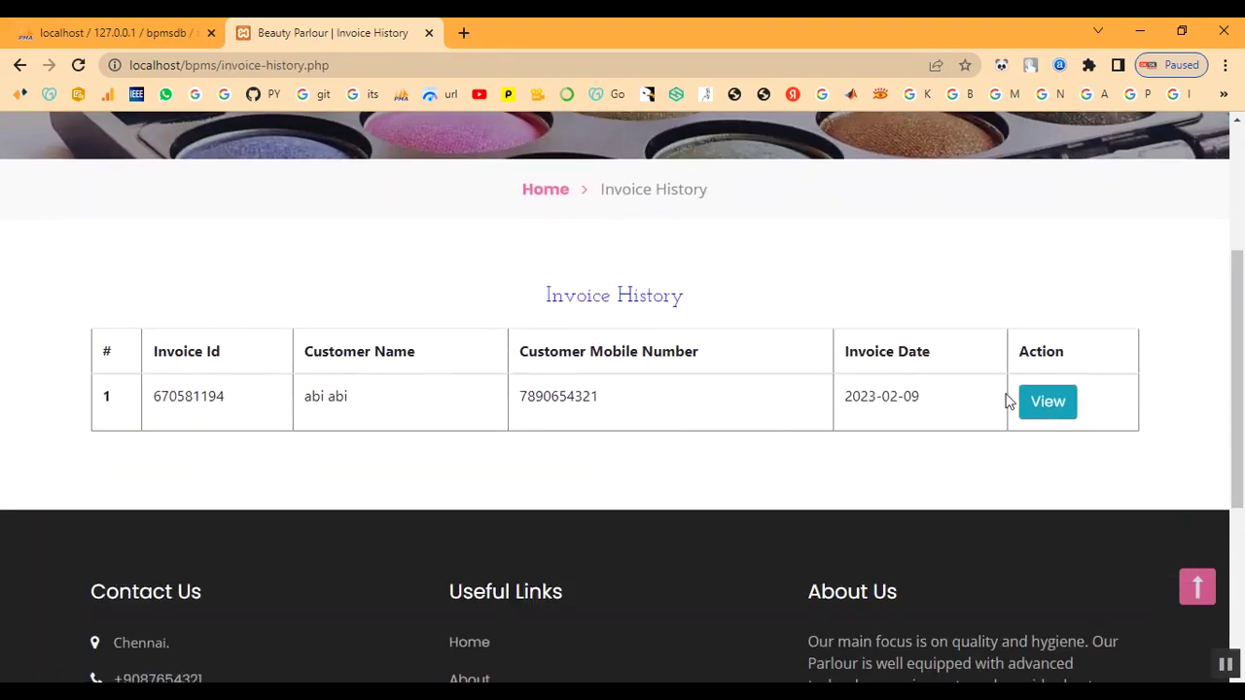
pyautogui.click(1045, 403)
pyautogui.scroll(-3, 745, 494)
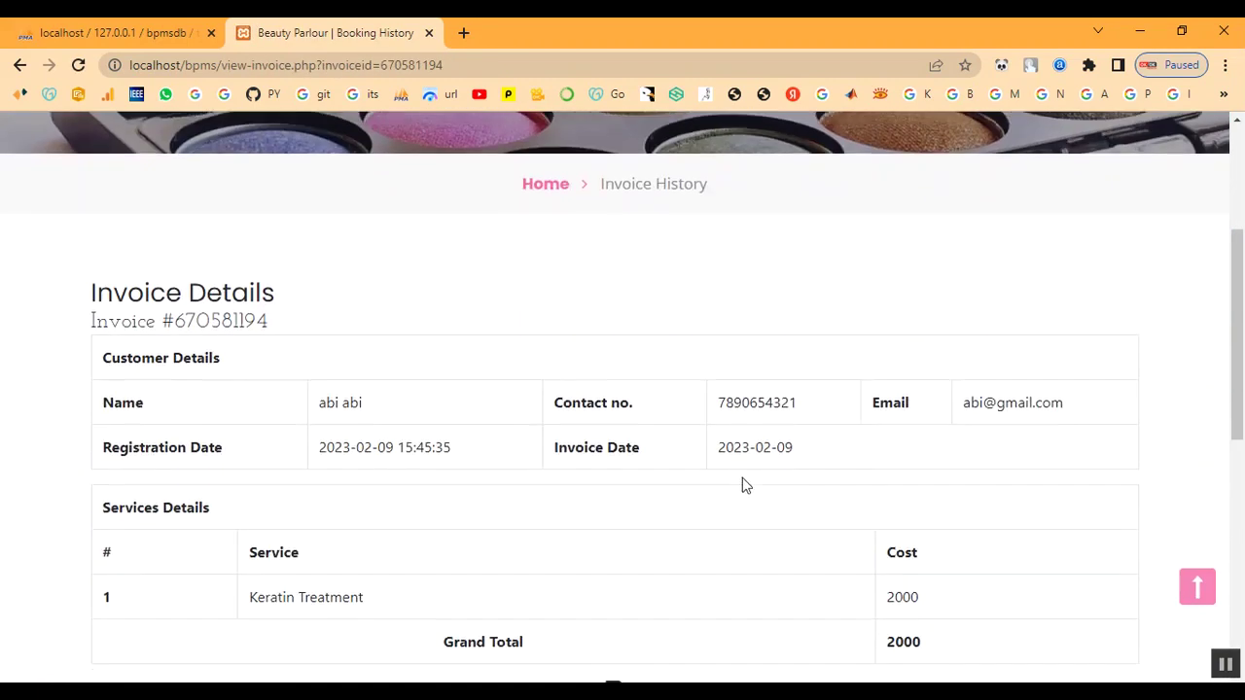
pyautogui.scroll(-1, 739, 489)
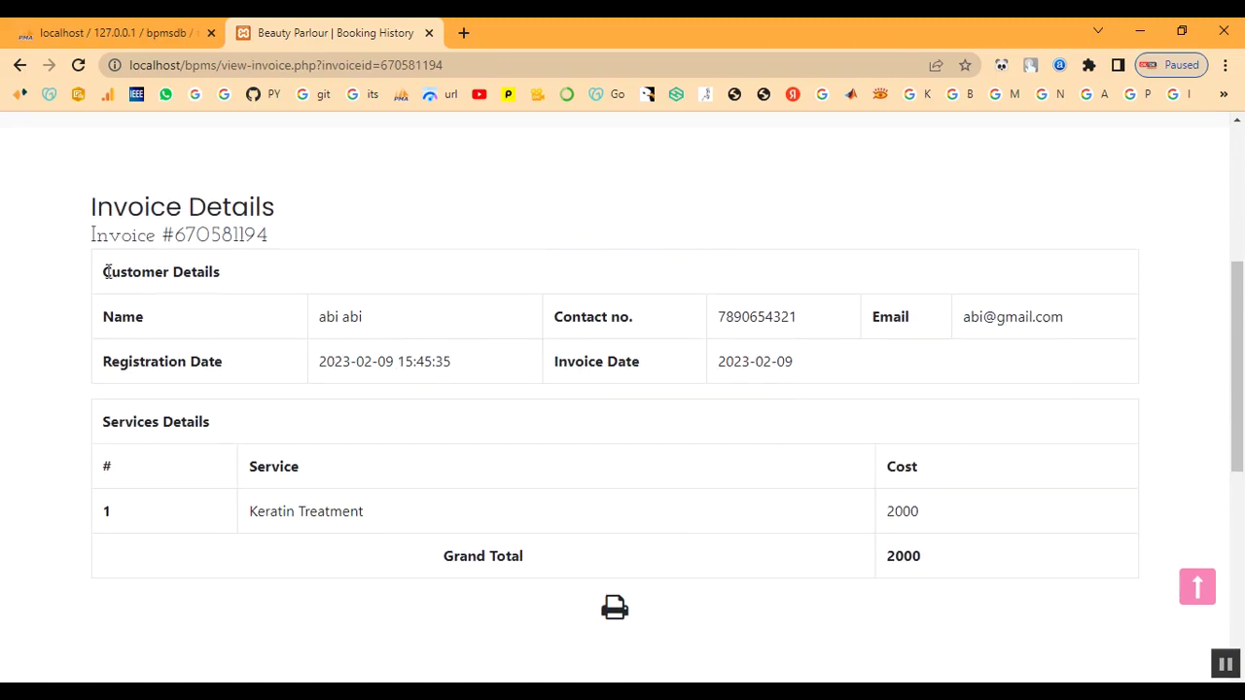
pyautogui.moveTo(92, 207); pyautogui.dragTo(815, 642)
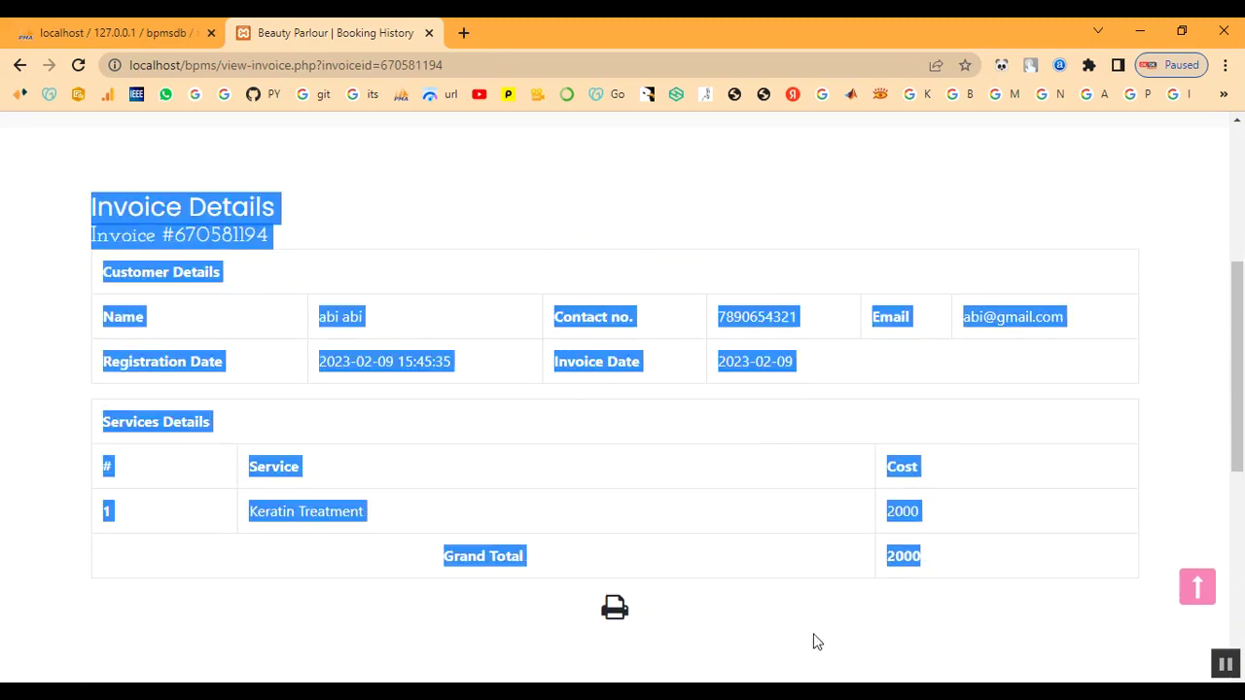
pyautogui.click(786, 640)
pyautogui.scroll(4, 778, 559)
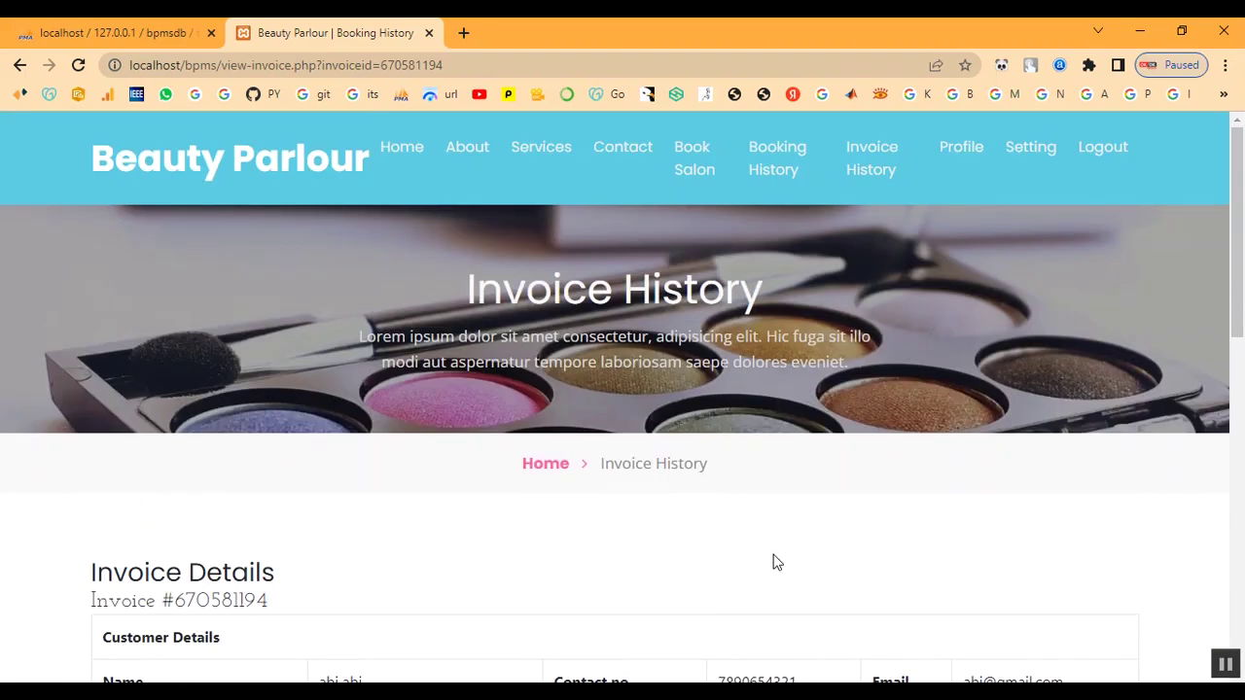
# Go to the salon home page via the logo, log the customer out, then choose Home on the login page
pyautogui.click(378, 160)
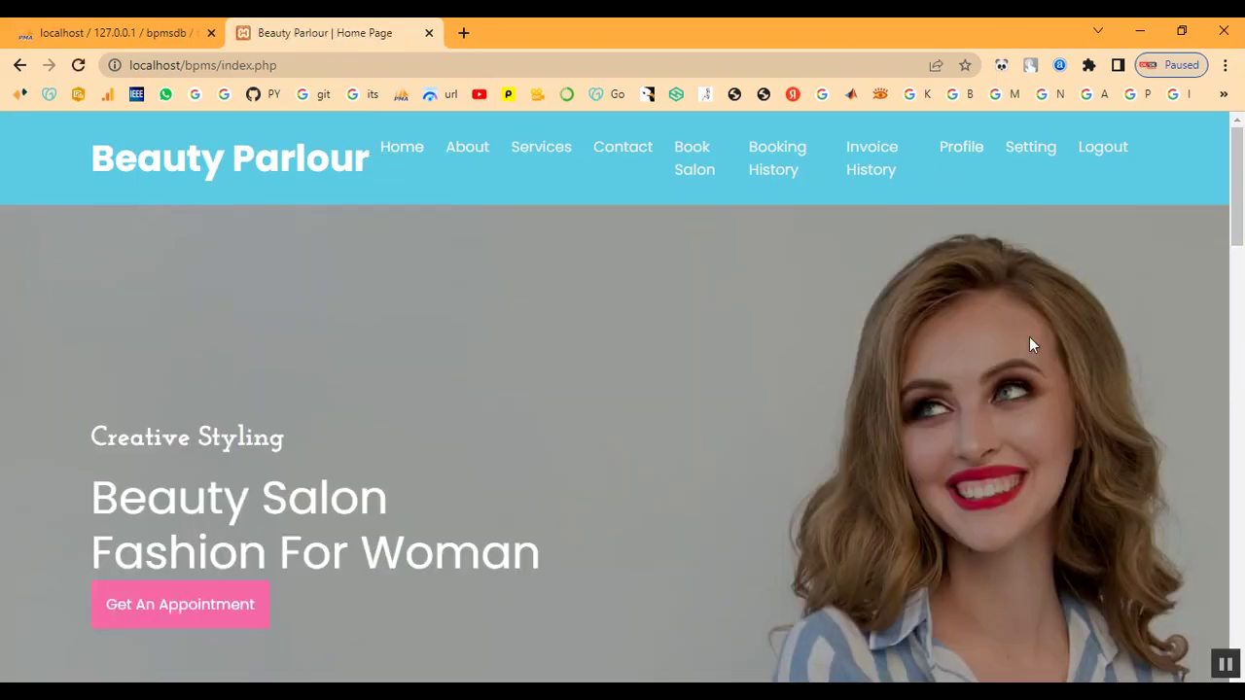
pyautogui.scroll(-10, 1006, 445)
pyautogui.scroll(-3, 1005, 446)
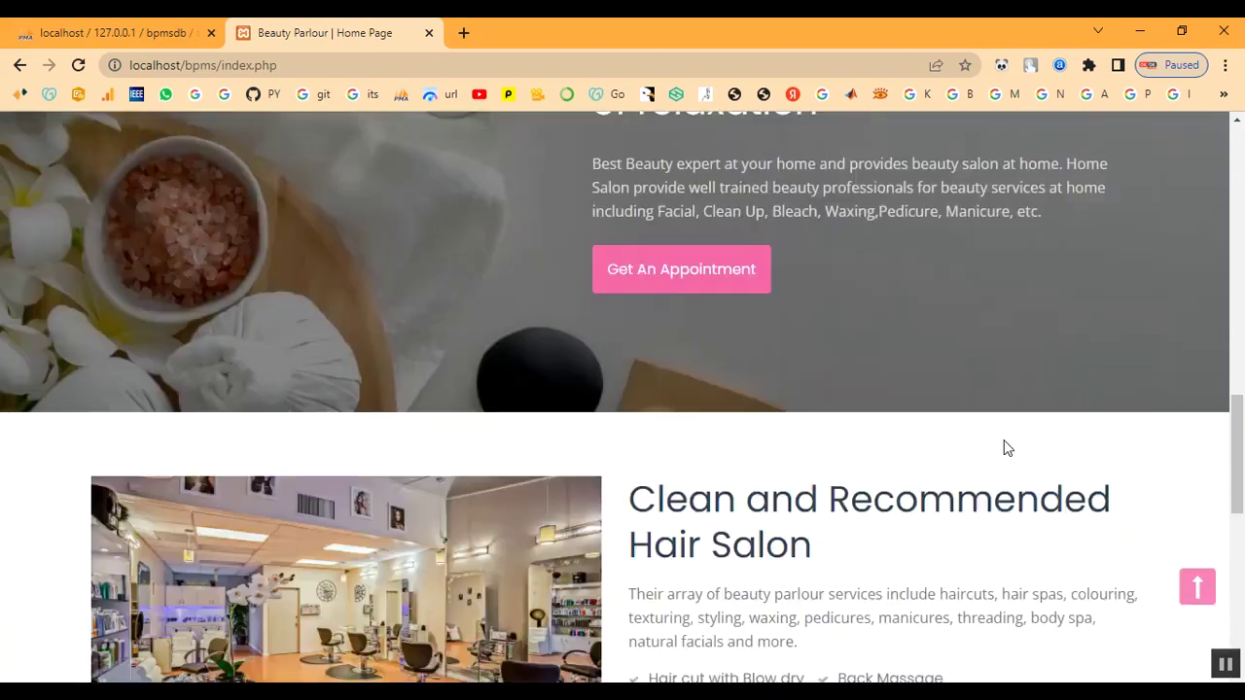
pyautogui.scroll(13, 1005, 447)
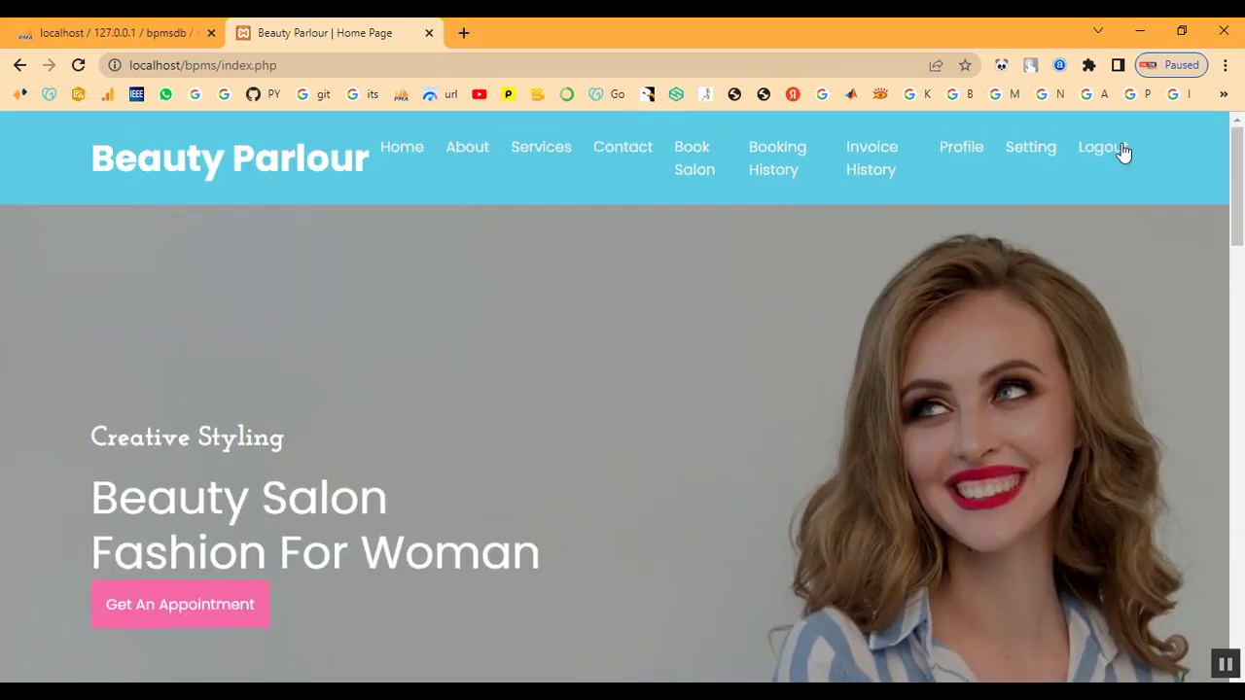
pyautogui.click(1124, 152)
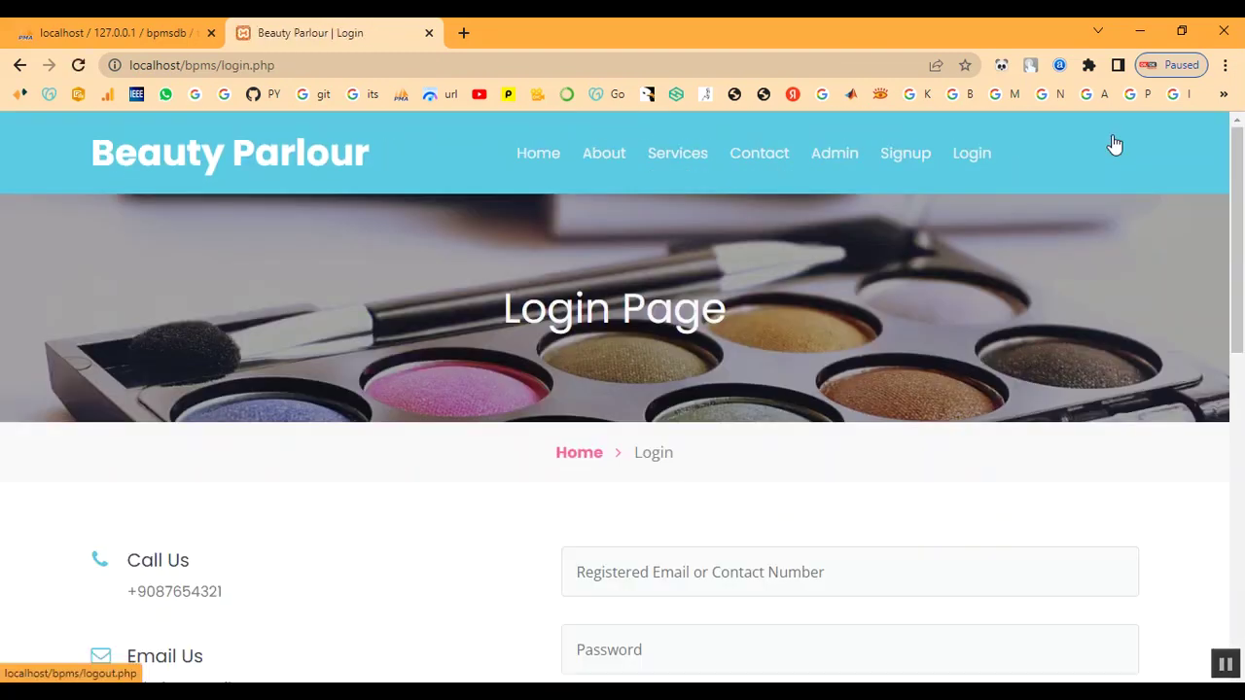
pyautogui.click(538, 152)
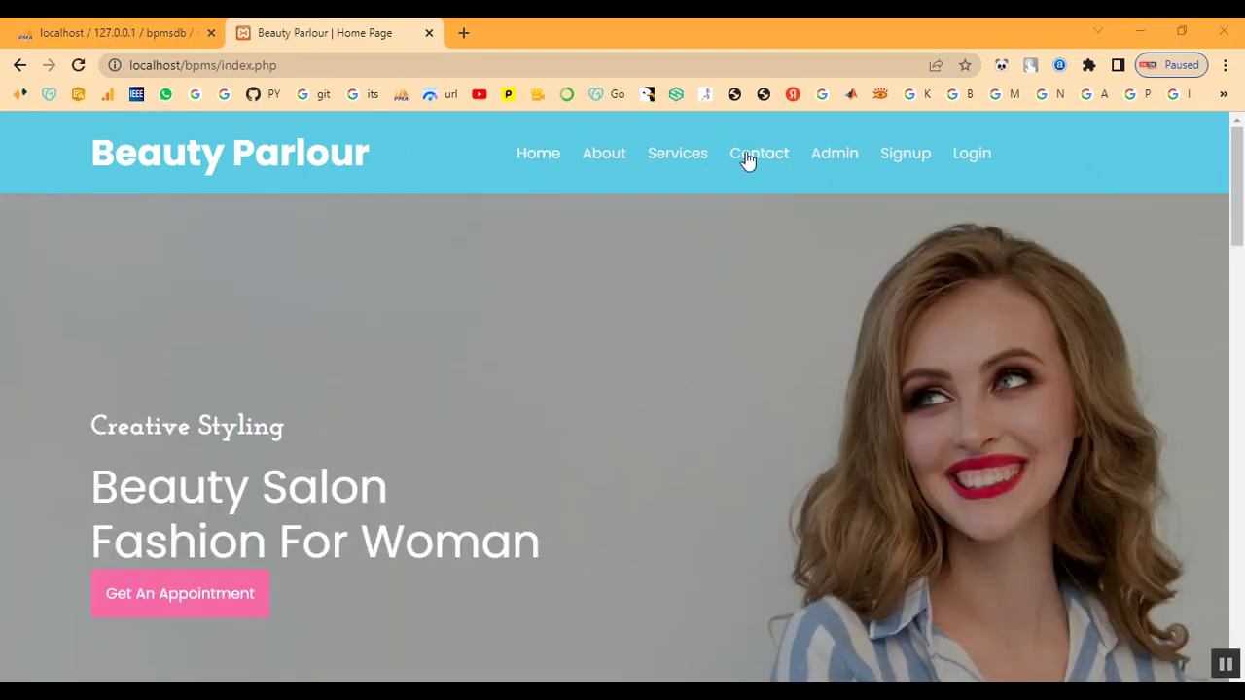
# On the Contact page, fill in the customer's name, phone number and email address
pyautogui.click(779, 159)
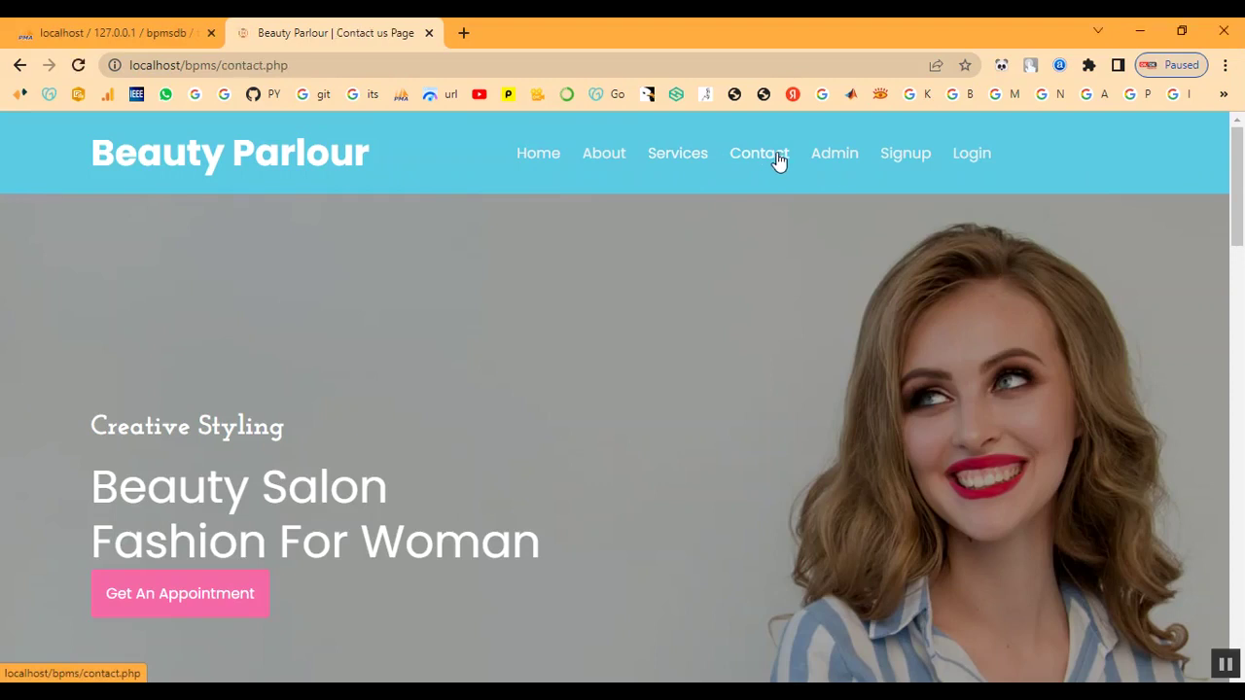
pyautogui.scroll(-2, 782, 353)
pyautogui.click(756, 376)
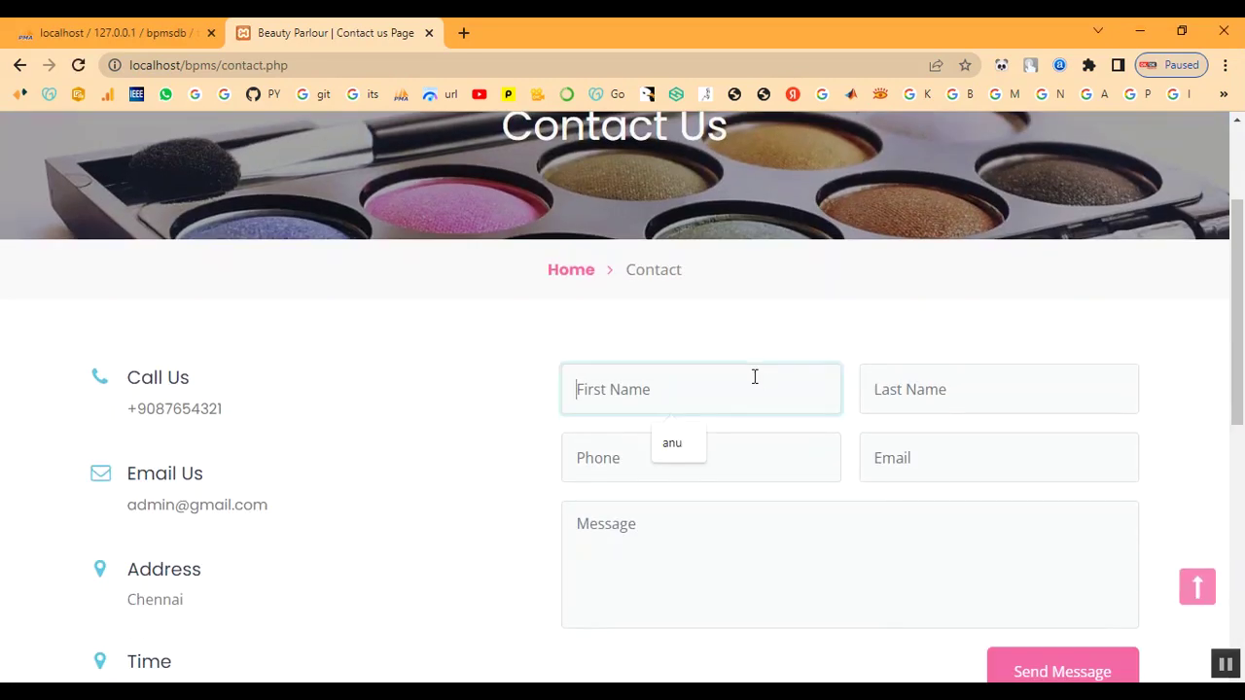
pyautogui.write('abi')
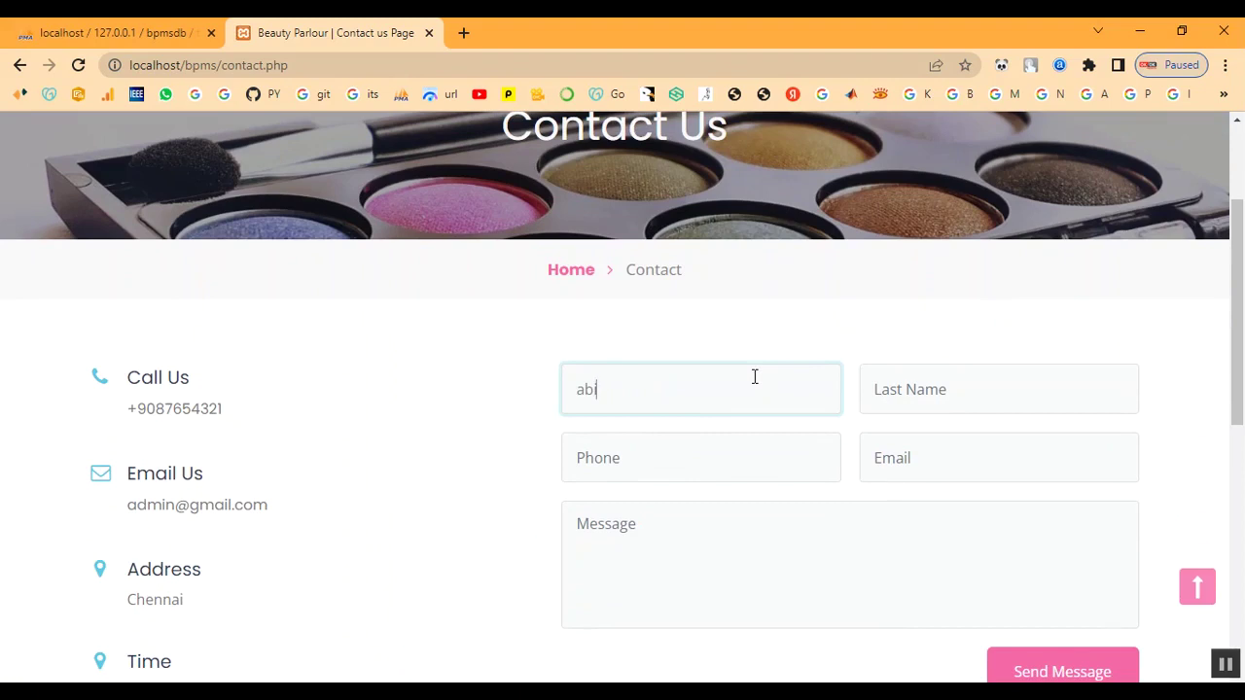
pyautogui.write('a')
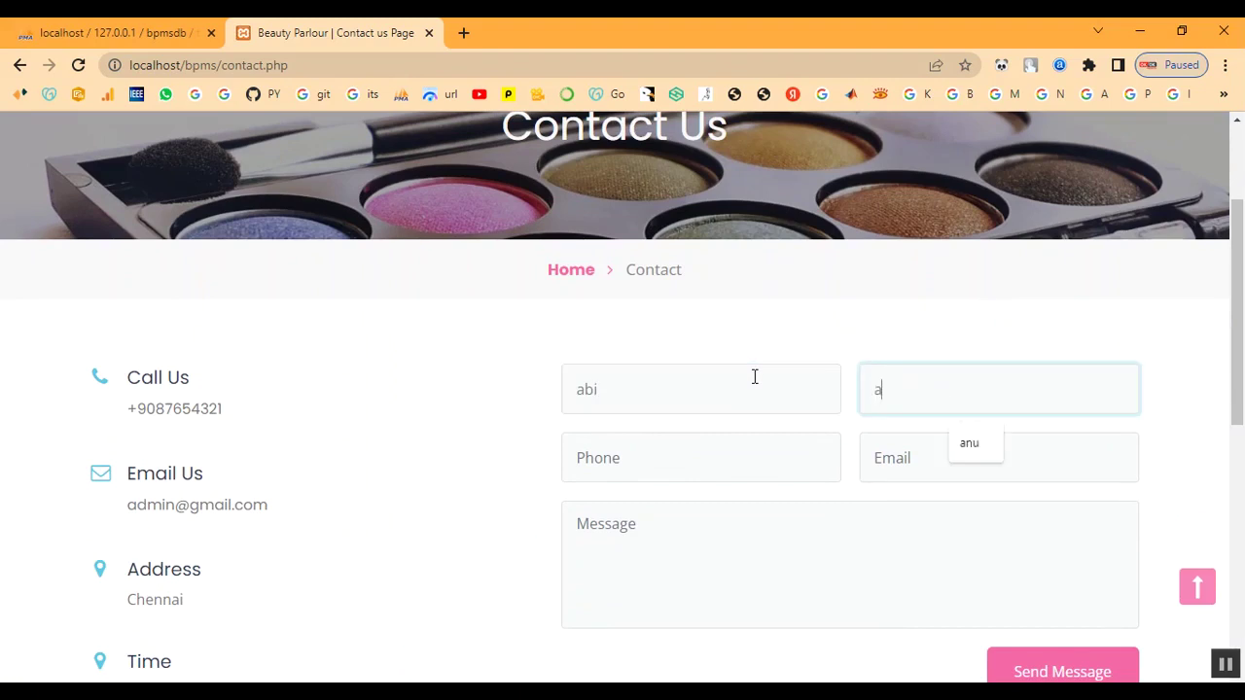
pyautogui.write('bi')
pyautogui.press('Tab')
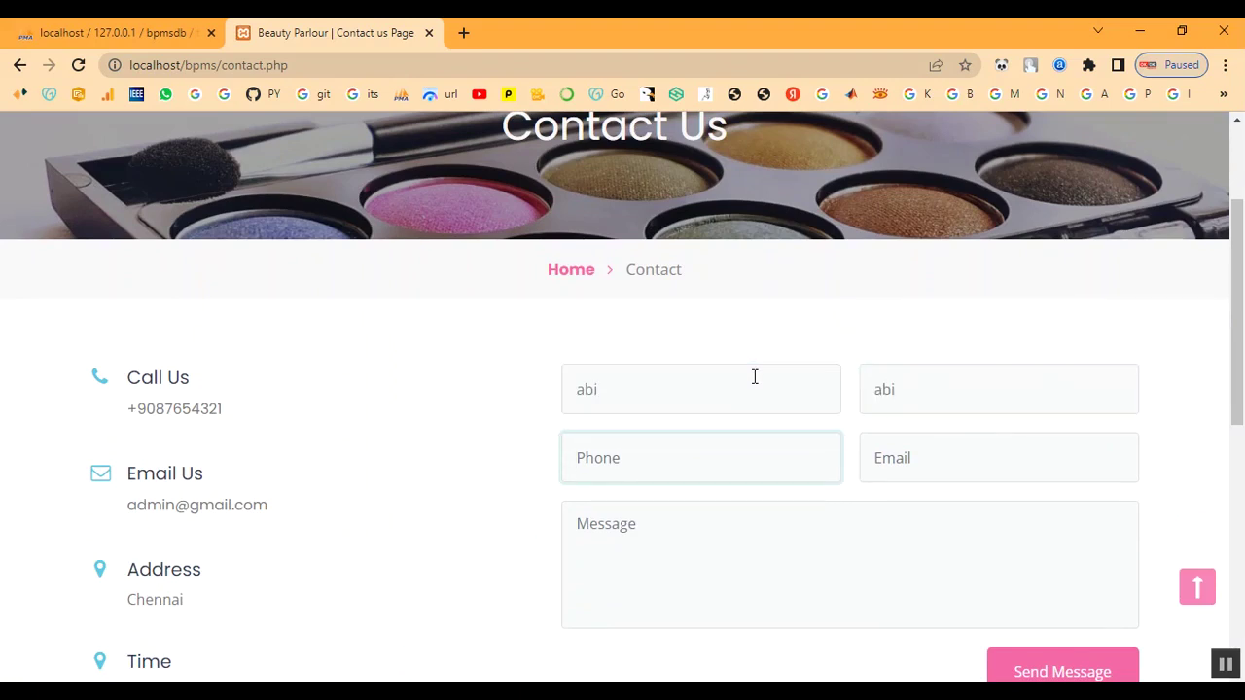
pyautogui.press('Tab')
pyautogui.write('abi')
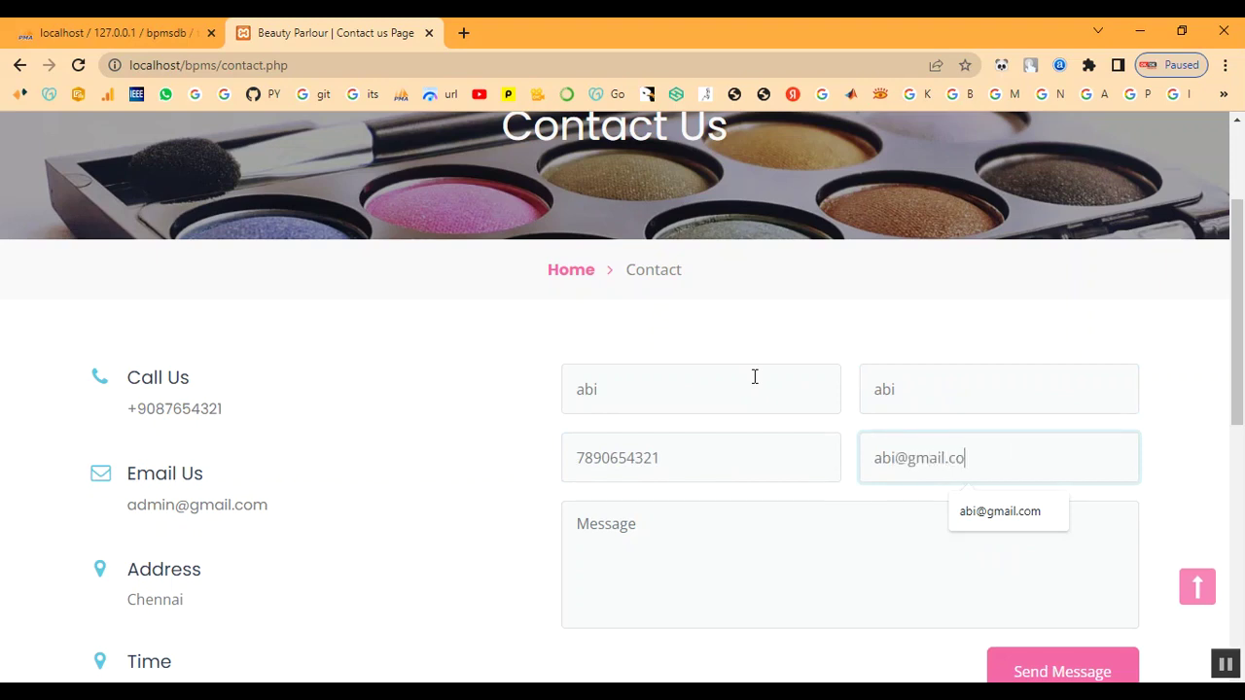
pyautogui.write('m')
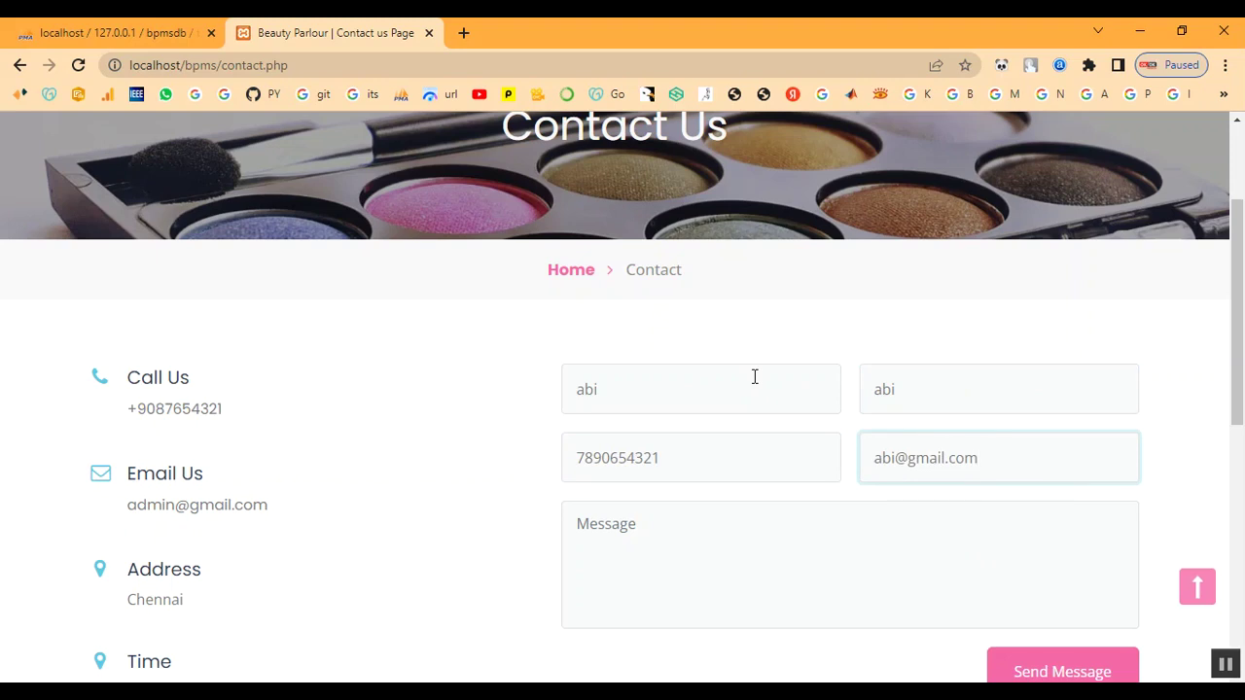
# Send the message 'Booking for Bridal', dismiss the confirmation, and go to the Admin sign-in page
pyautogui.click(755, 594)
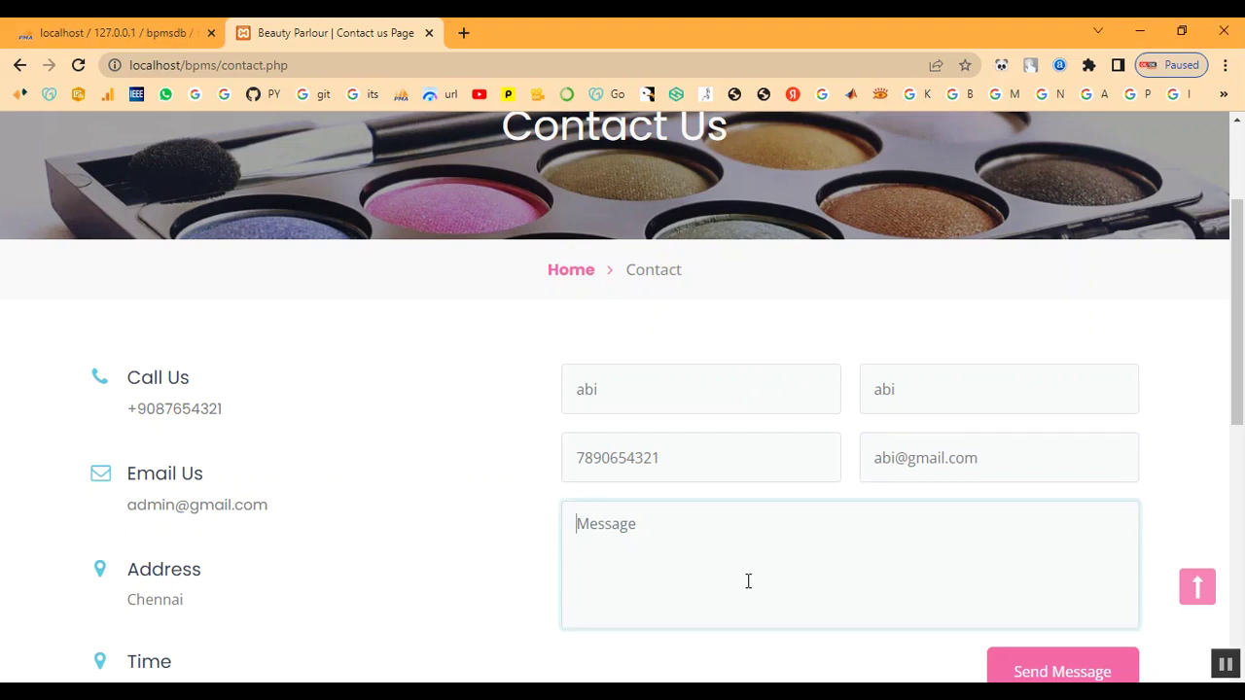
pyautogui.write('Booking for Bridal')
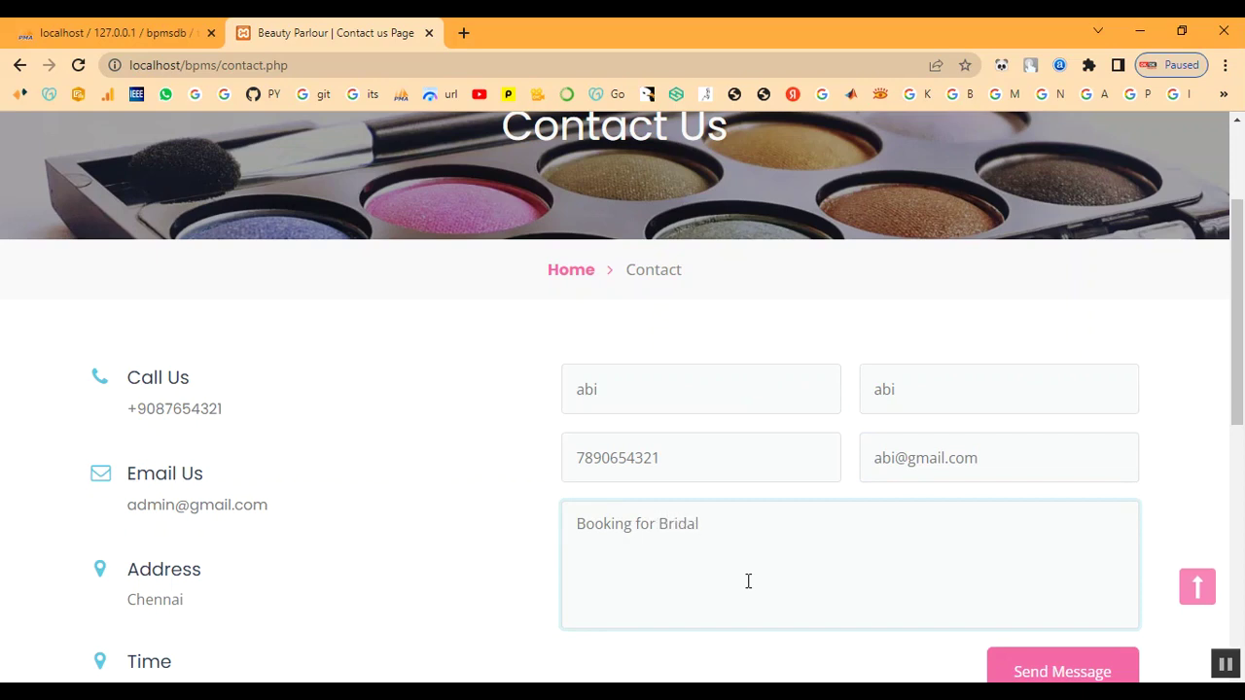
pyautogui.scroll(-2, 1050, 550)
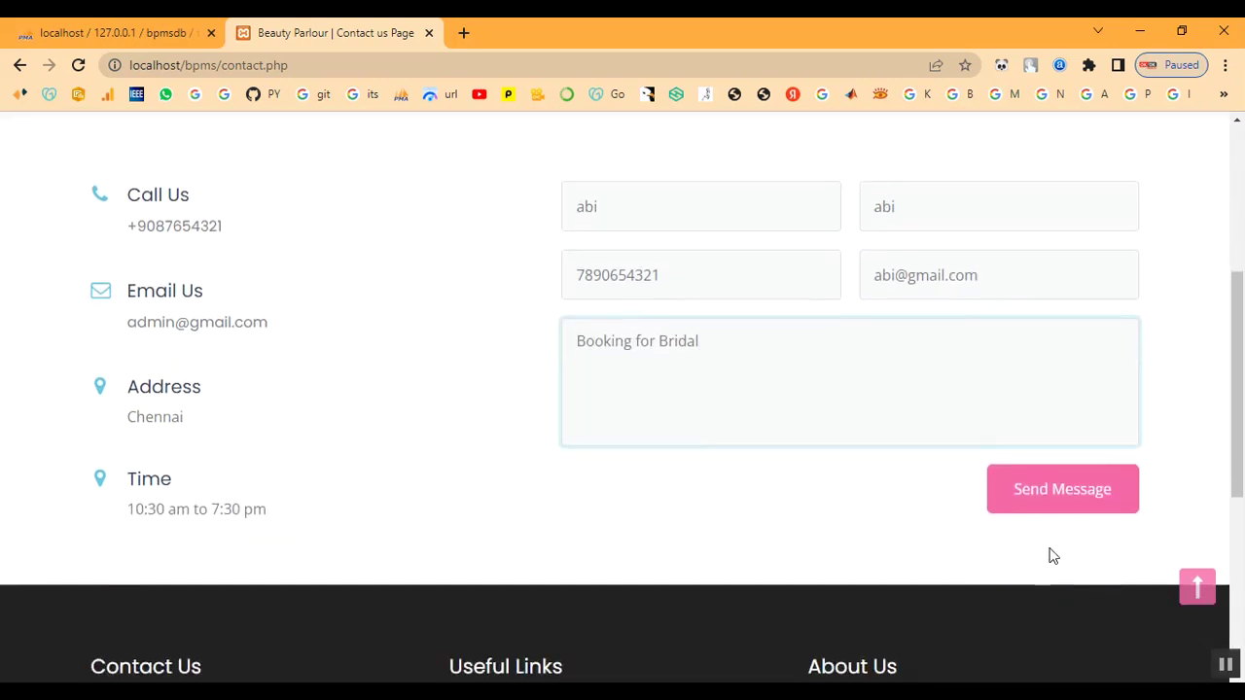
pyautogui.click(1058, 491)
pyautogui.moveTo(672, 152); pyautogui.dragTo(469, 134)
pyautogui.click(782, 169)
pyautogui.click(829, 157)
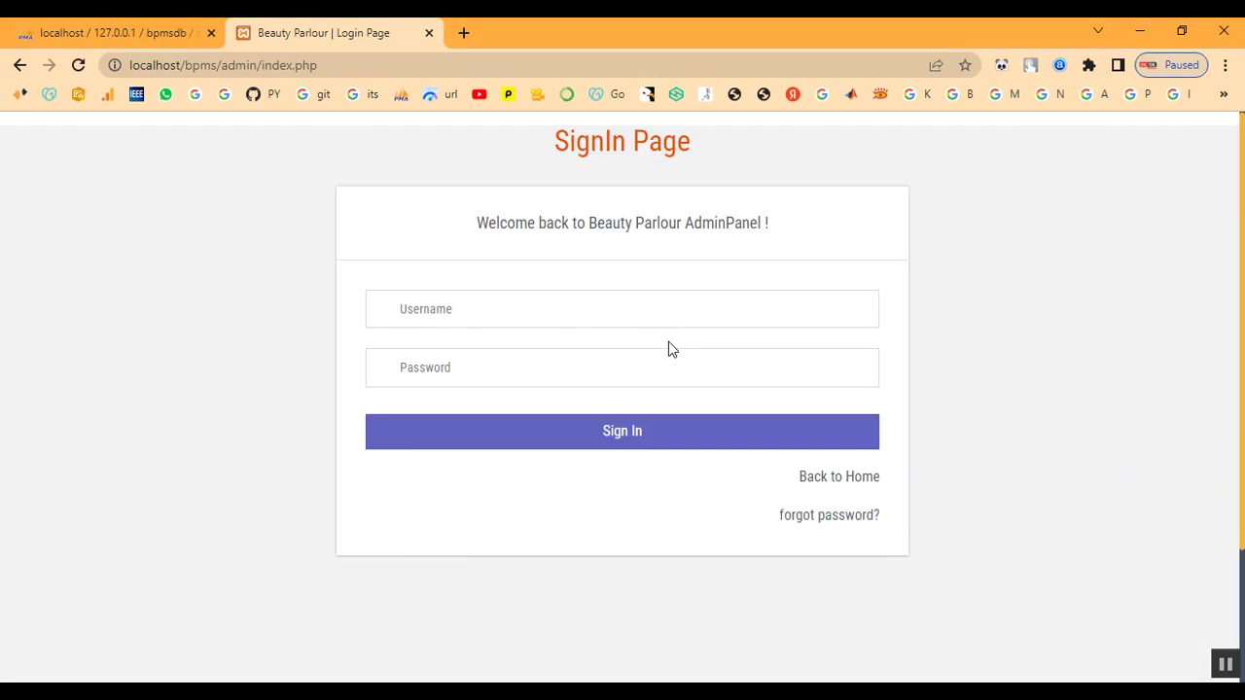
# Sign in with username 'admin' and the admin password to reach the dashboard
pyautogui.click(507, 316)
pyautogui.write('a')
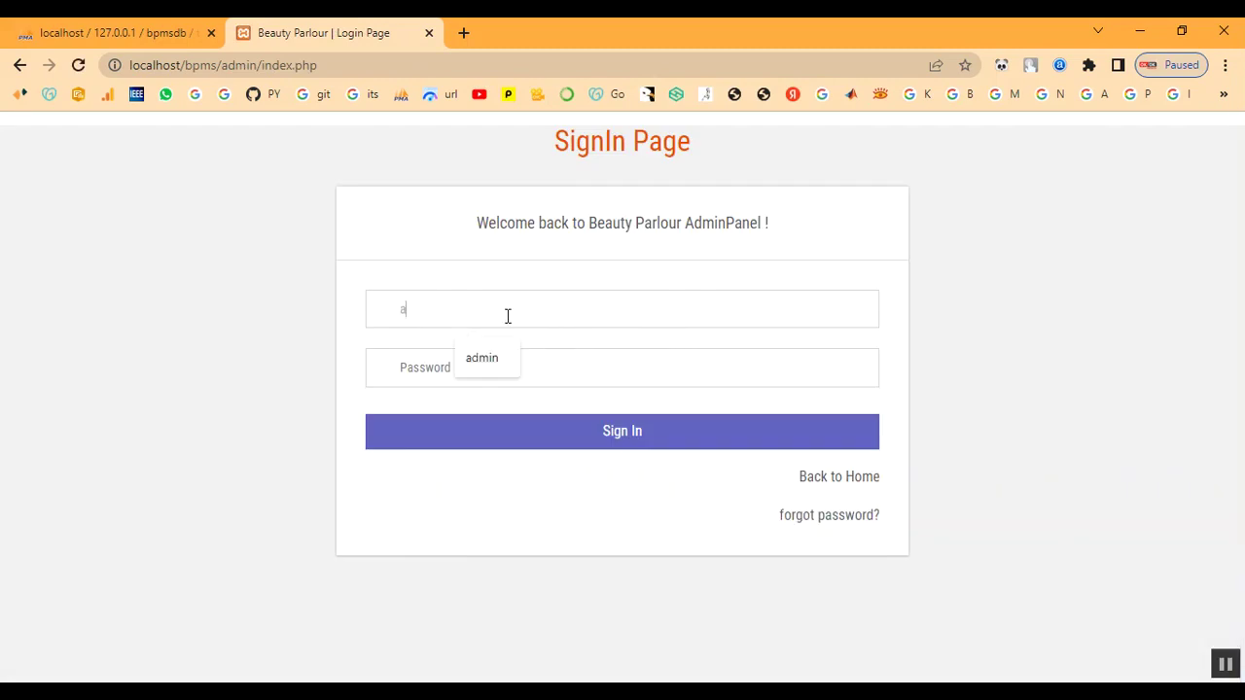
pyautogui.write('dmin')
pyautogui.press('Tab')
pyautogui.write('Te')
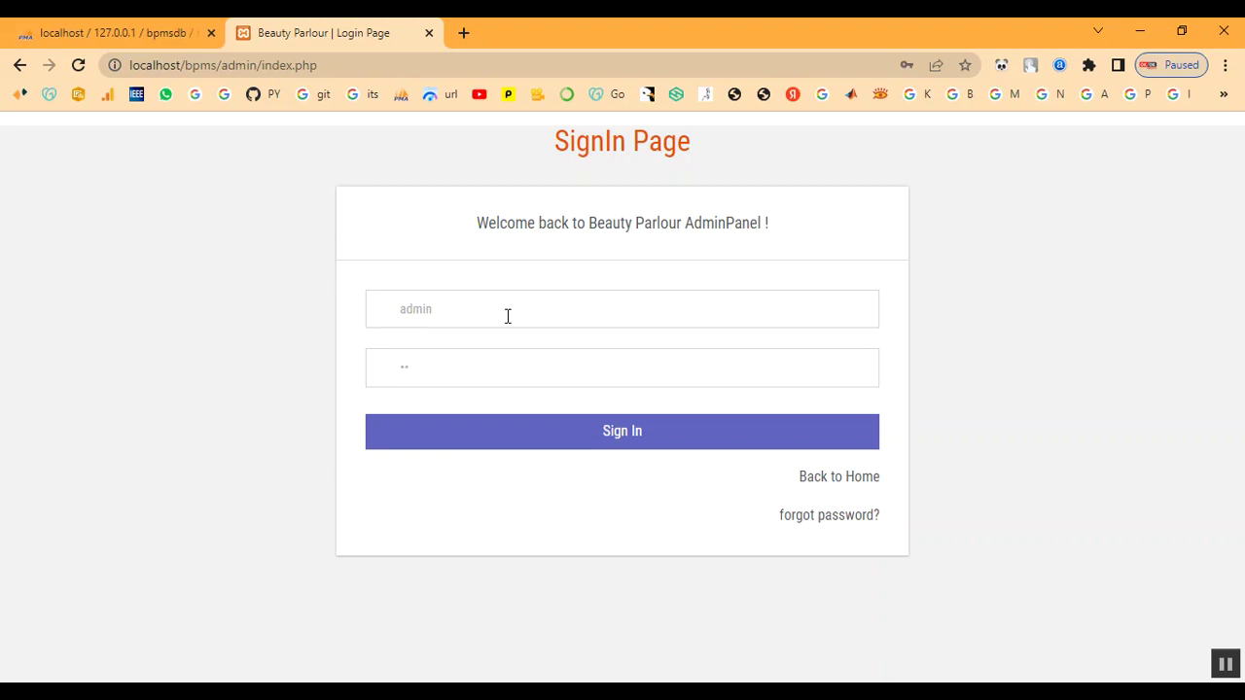
pyautogui.click(507, 445)
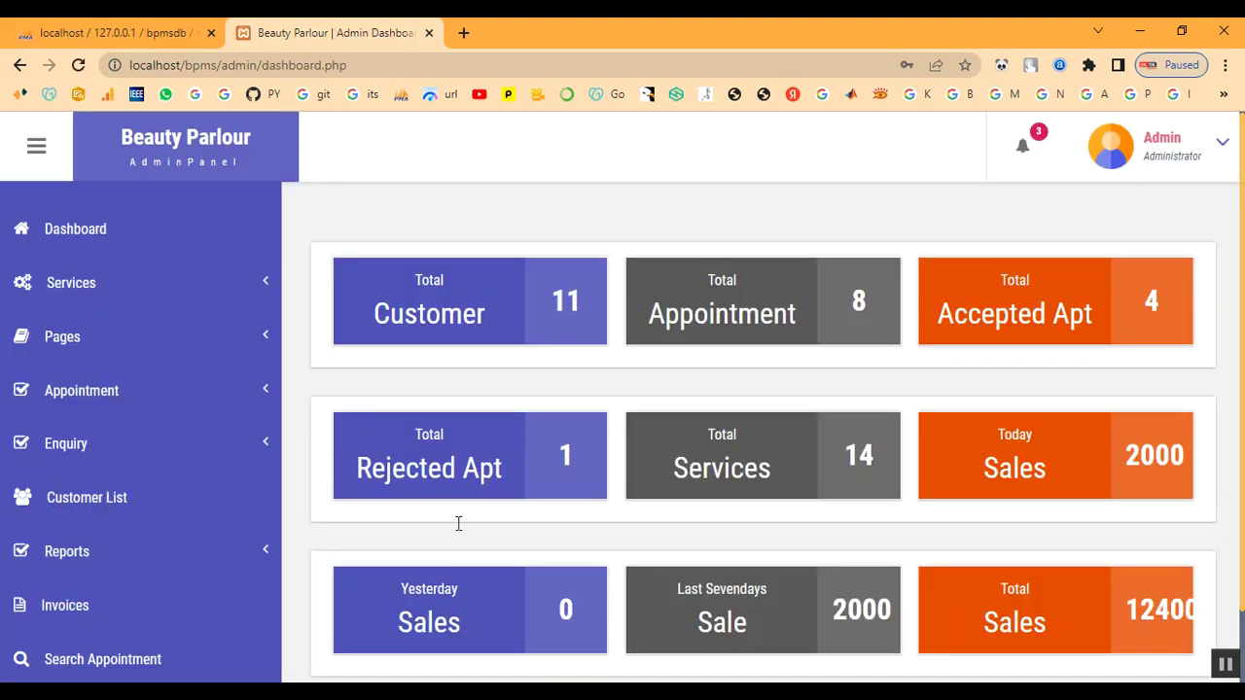
pyautogui.click(112, 554)
# View the new enquiry's full details from the Unread Enquiry list
pyautogui.click(66, 450)
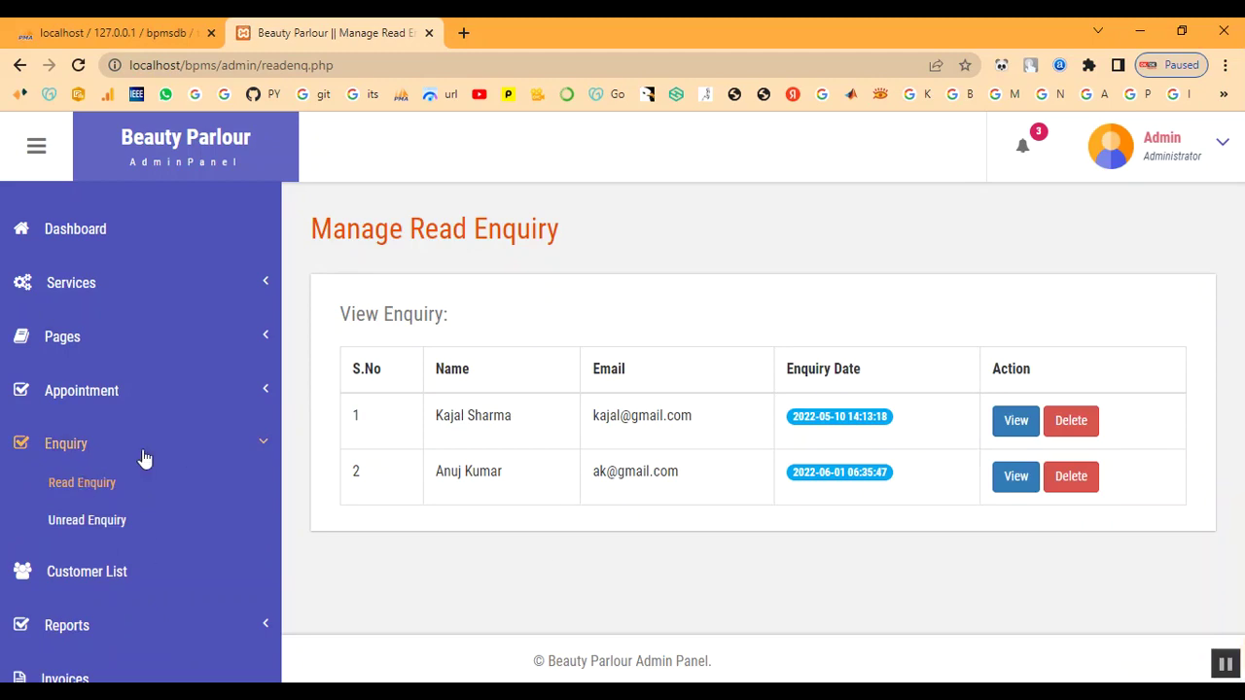
pyautogui.click(68, 522)
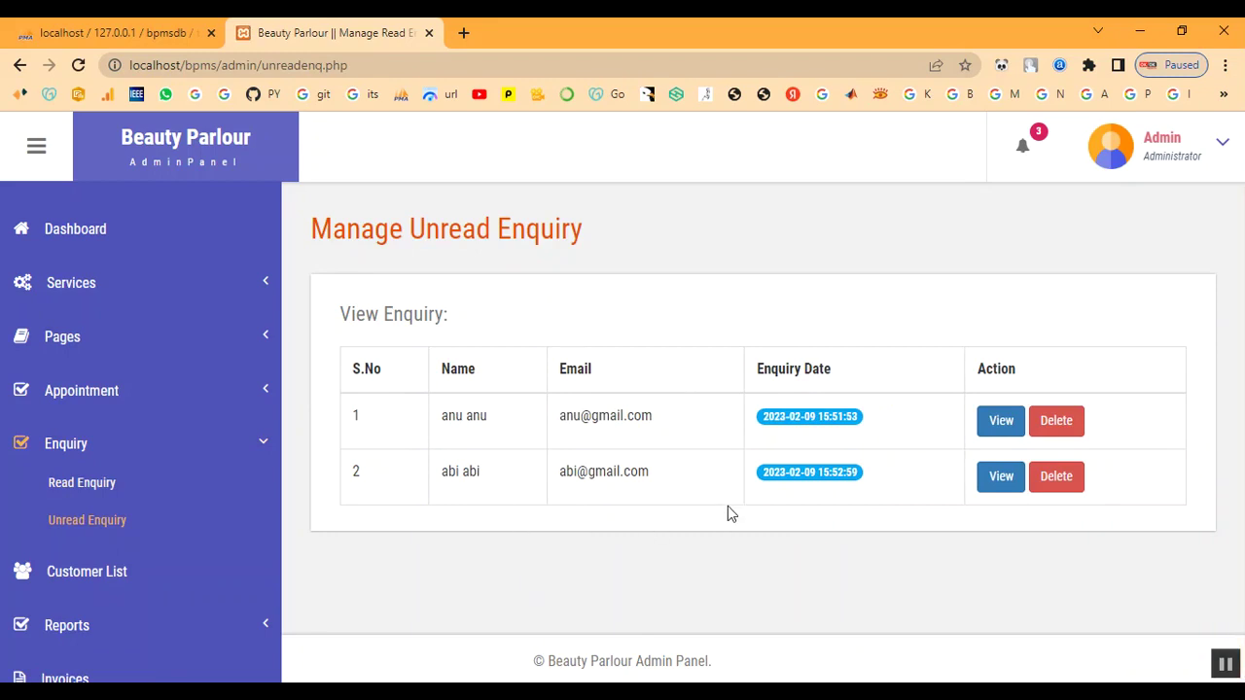
pyautogui.moveTo(564, 477); pyautogui.dragTo(649, 477)
pyautogui.click(836, 539)
pyautogui.click(1001, 475)
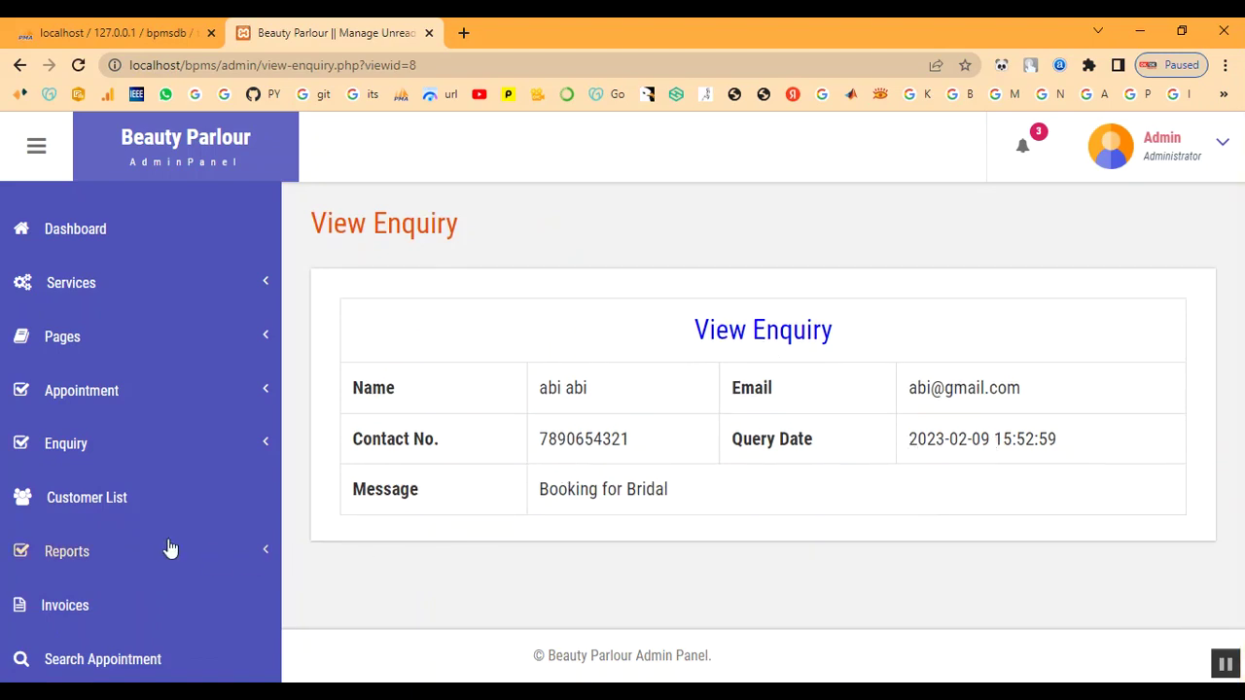
# Confirm 'Booking for Bridal' now sits in row 3 of the Read Enquiry list
pyautogui.click(67, 446)
pyautogui.click(76, 487)
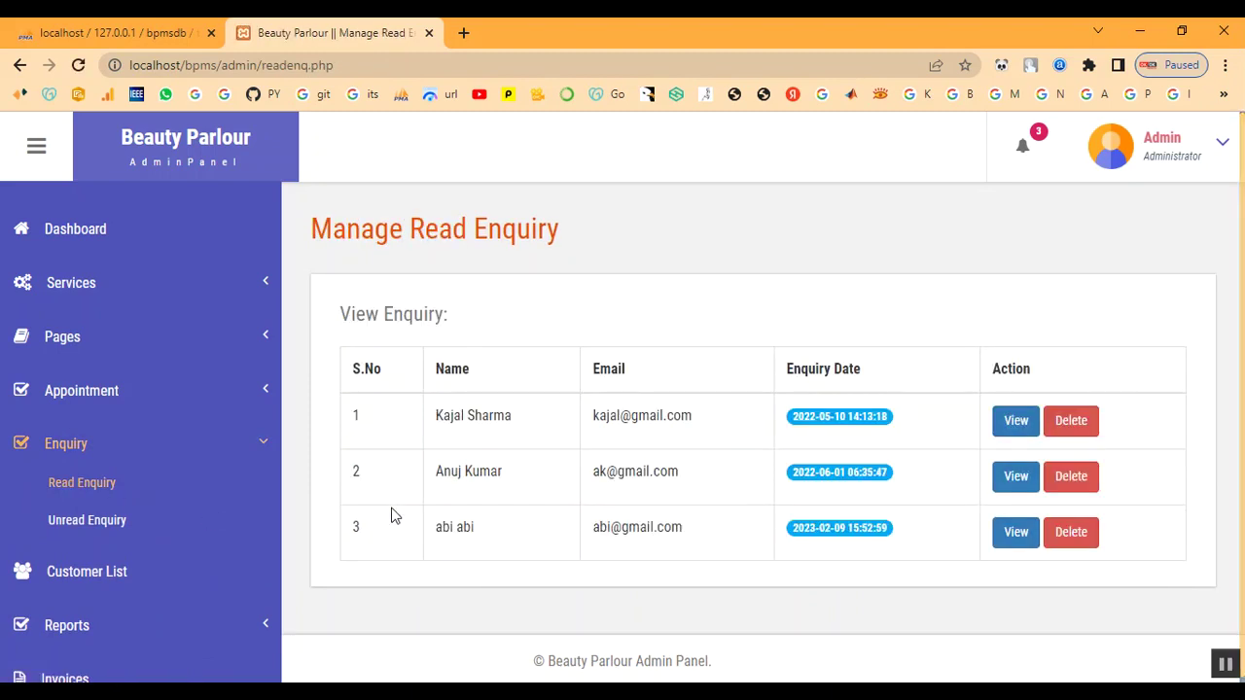
pyautogui.tripleClick(433, 530)
pyautogui.click(615, 545)
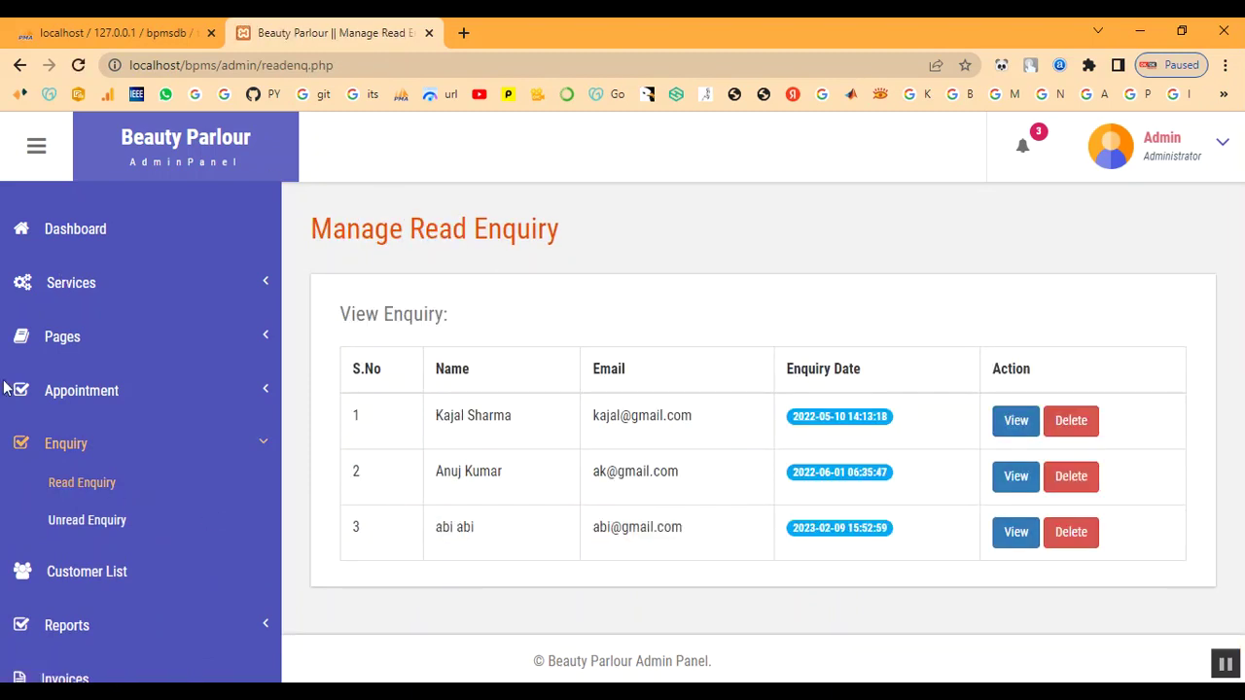
pyautogui.click(63, 445)
pyautogui.click(78, 390)
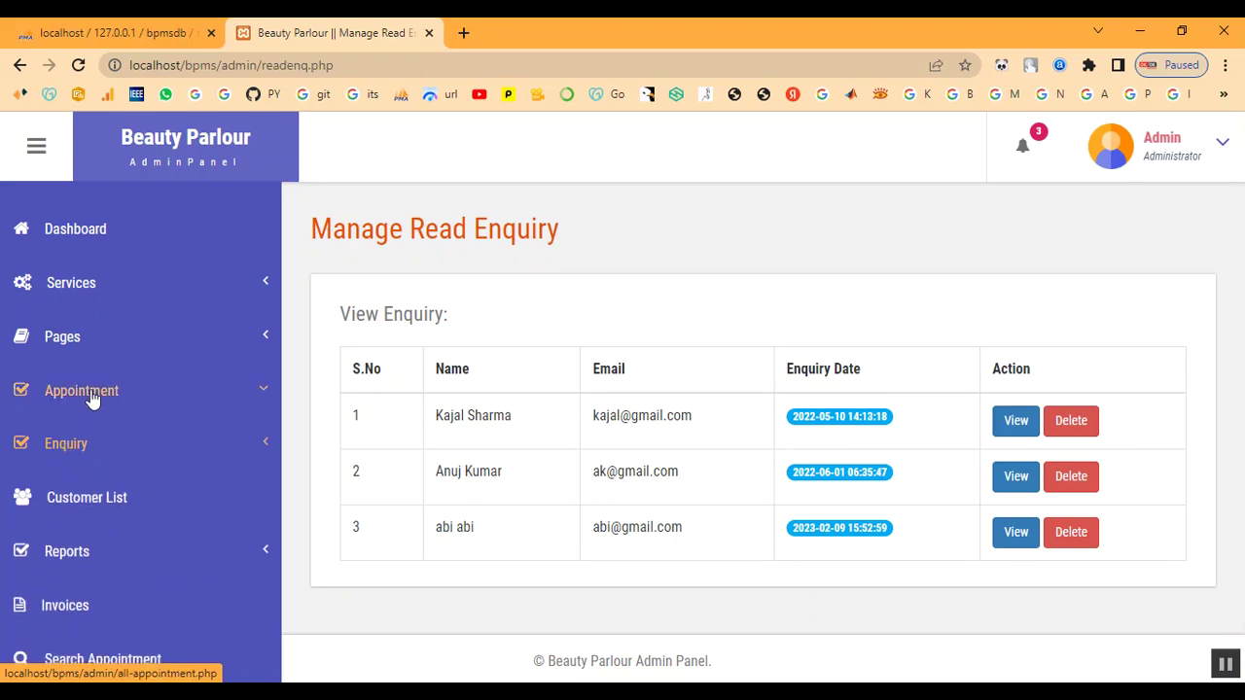
# Browse the list of four accepted appointments
pyautogui.click(93, 504)
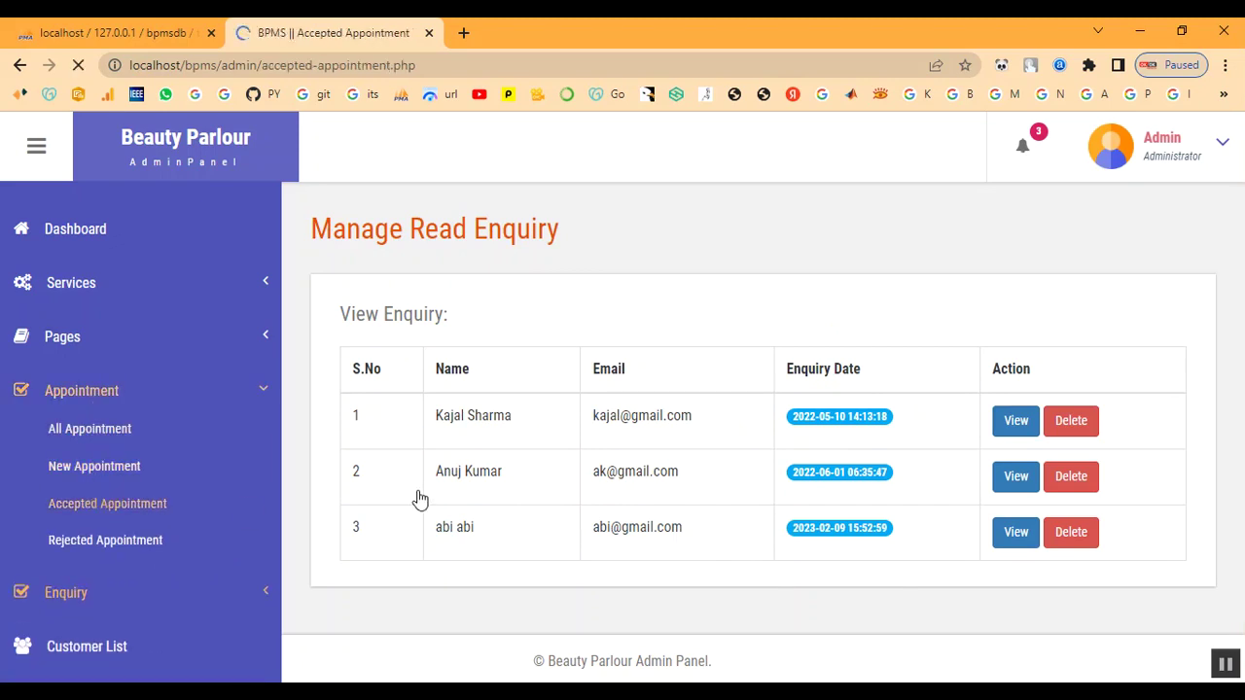
pyautogui.scroll(-2, 750, 544)
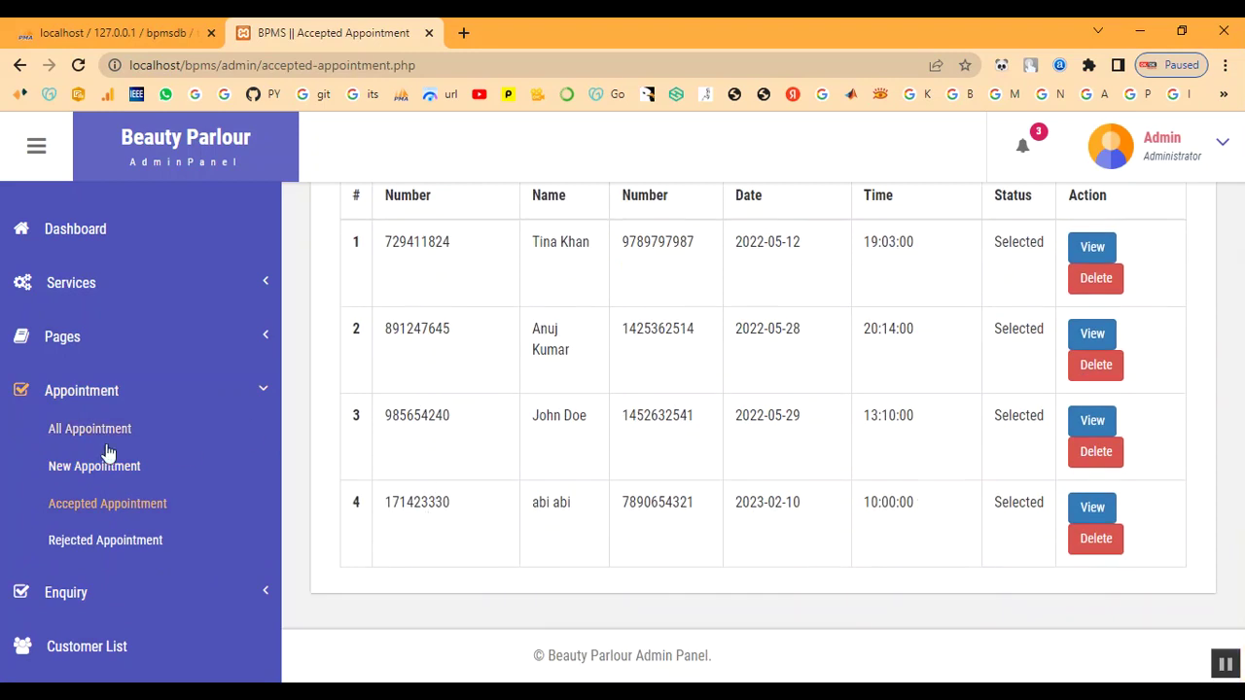
pyautogui.click(75, 388)
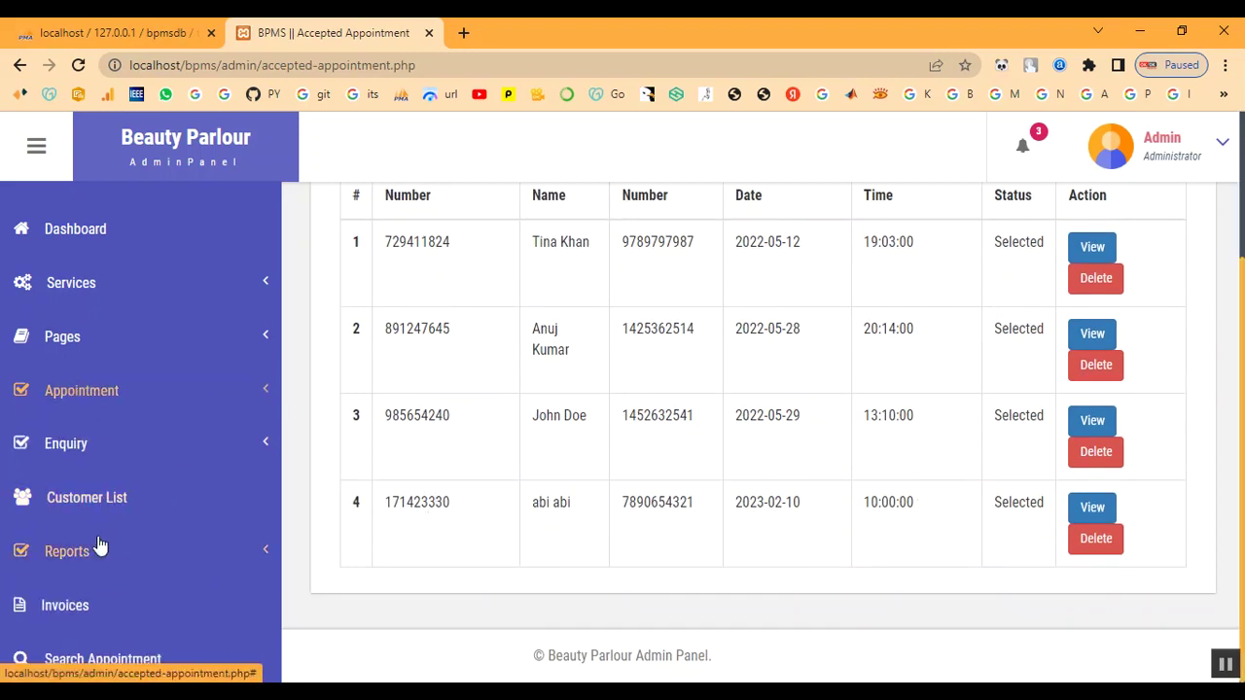
# Log out from the Admin dropdown on the dashboard and return to the salon home page
pyautogui.click(71, 236)
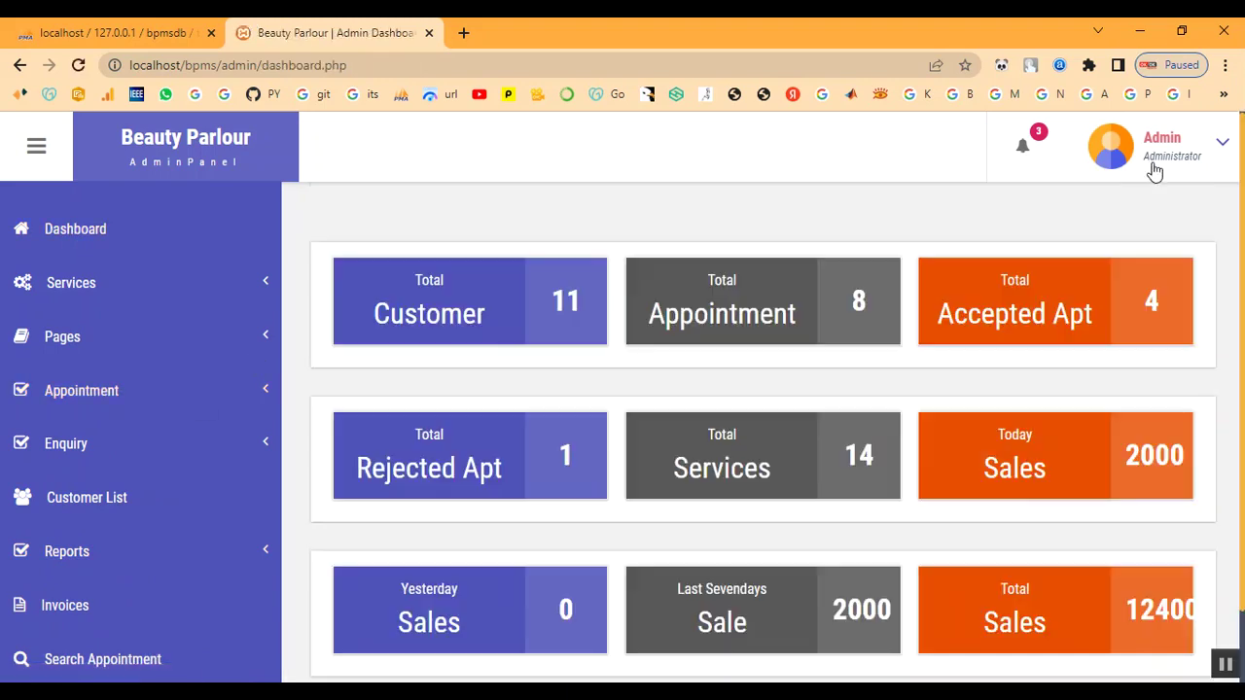
pyautogui.click(1155, 170)
pyautogui.click(1135, 271)
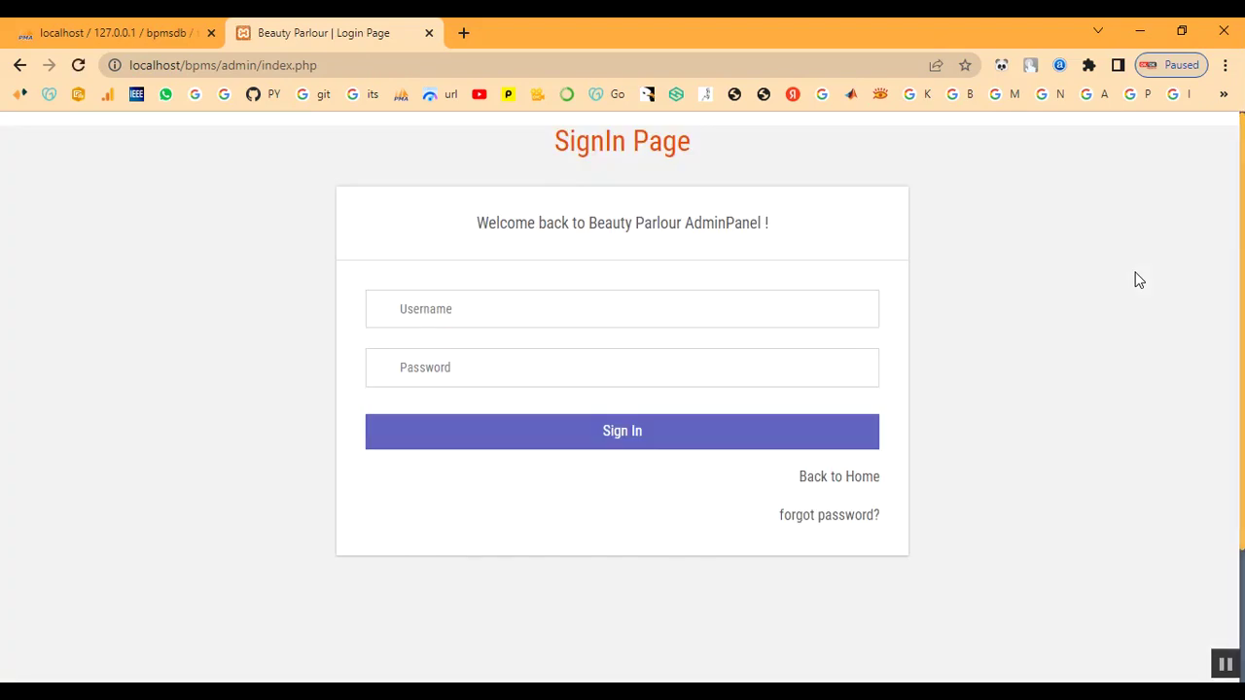
pyautogui.click(842, 486)
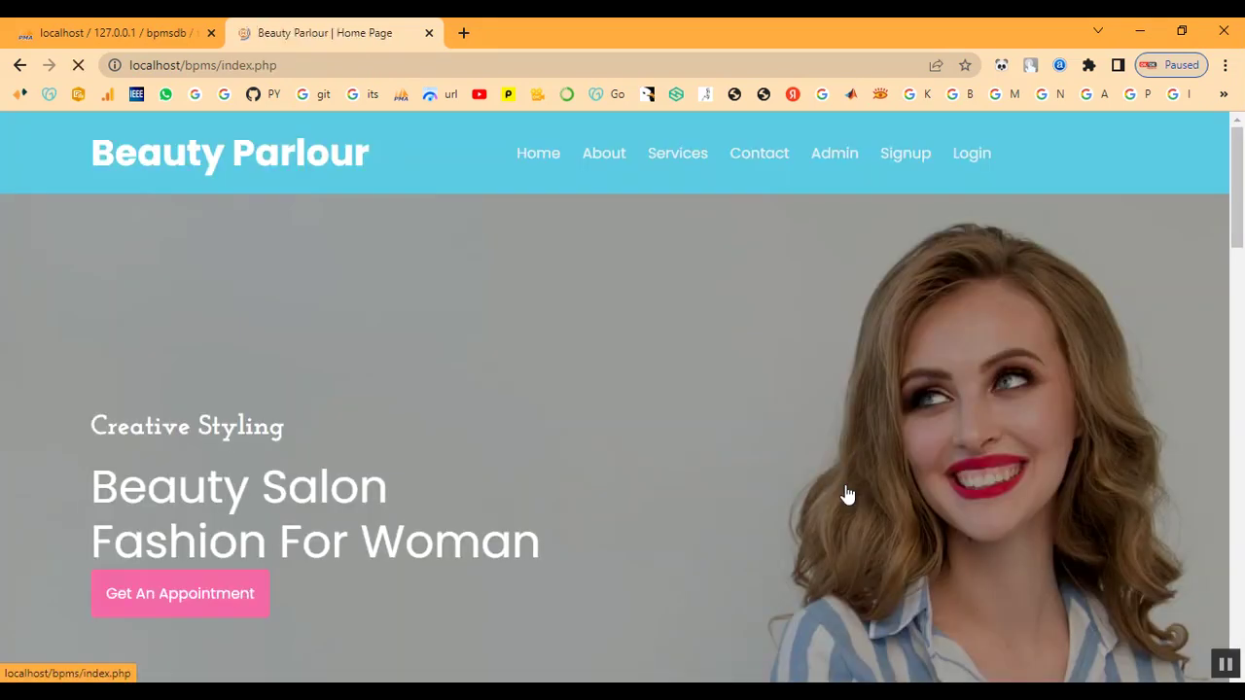